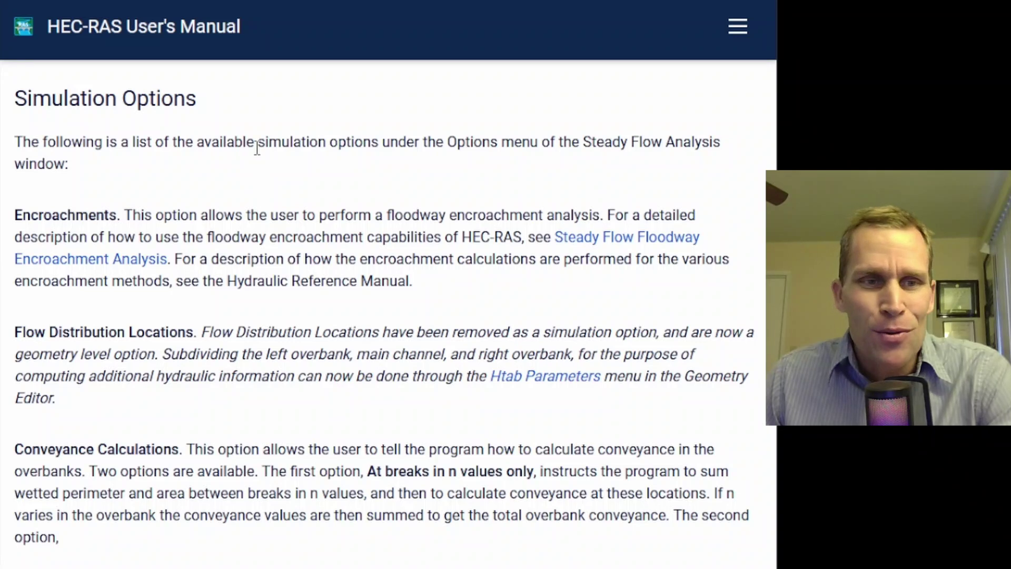
# Step: Review the Simulation Options section of the HEC-RAS User's Manual, including the Encroachments, Flow Distribution Locations and Conveyance Calculations descriptions
pyautogui.moveTo(14, 98); pyautogui.dragTo(526, 521)
pyautogui.click(494, 405)
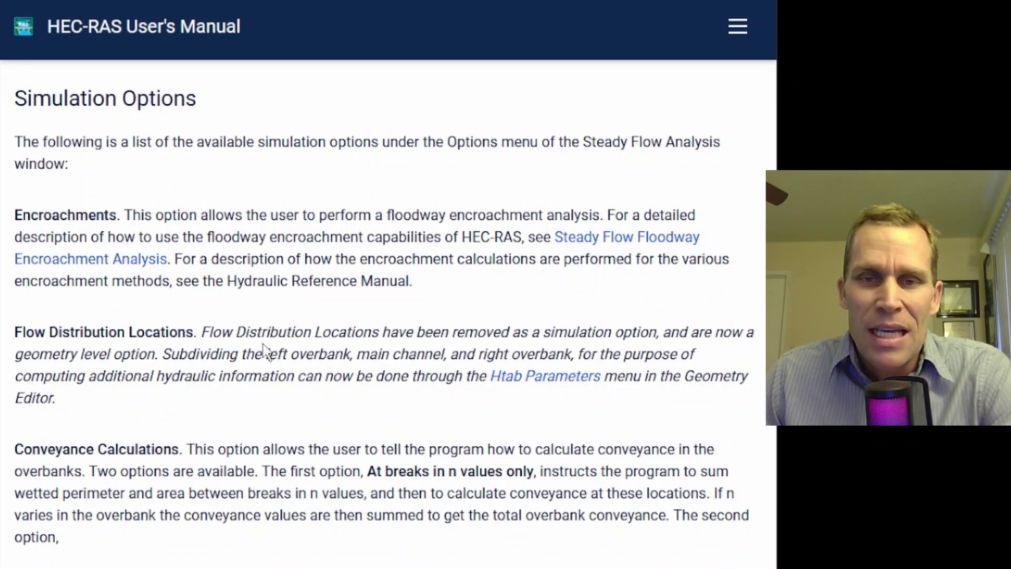
pyautogui.scroll(-7, 265, 351)
pyautogui.scroll(9, 266, 349)
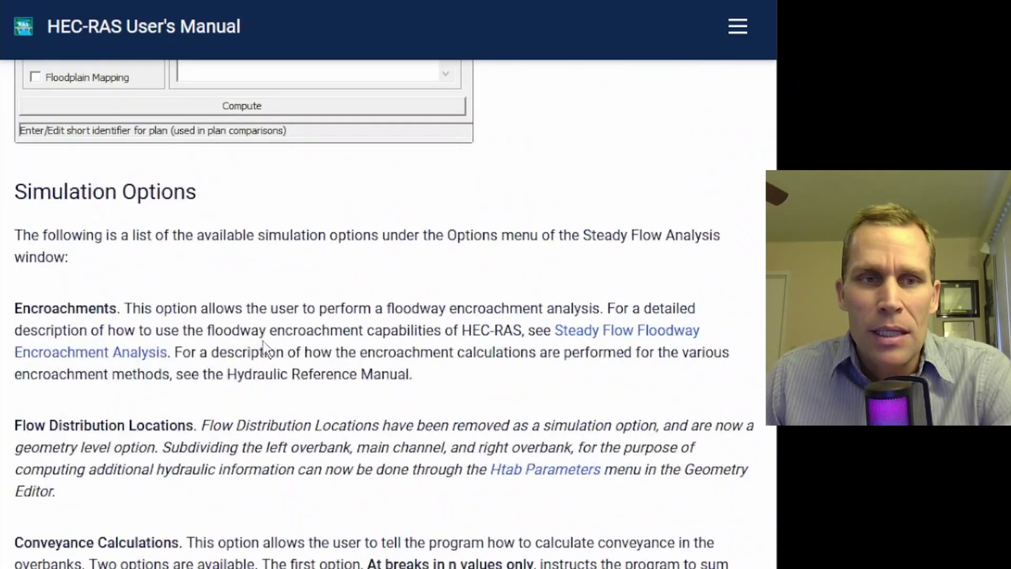
pyautogui.scroll(-2, 265, 348)
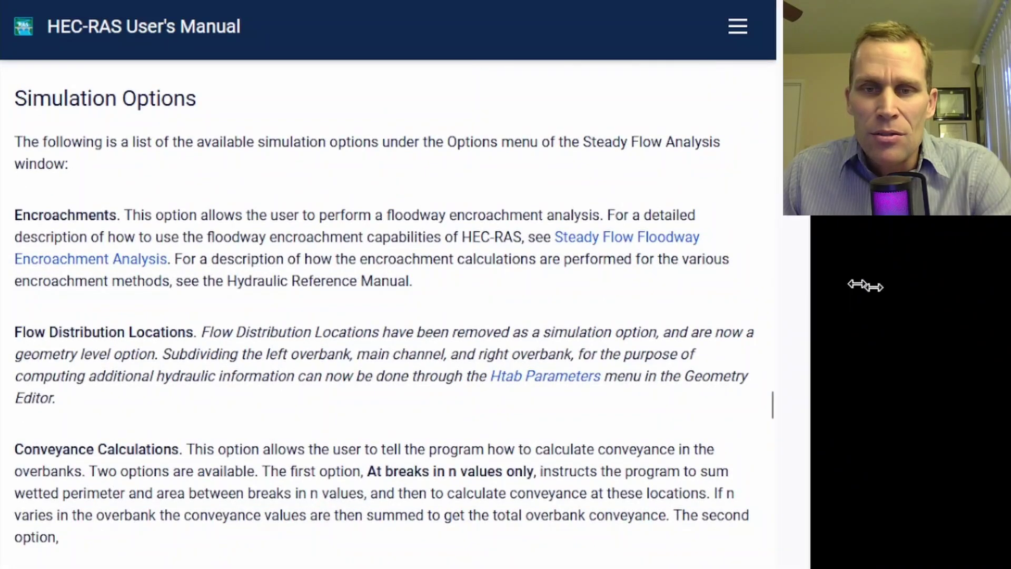
# Step: Widen the manual's window and highlight the chapter title "Performing a Steady Flow Analysis" at the start of the page
pyautogui.moveTo(866, 285); pyautogui.dragTo(1001, 285)
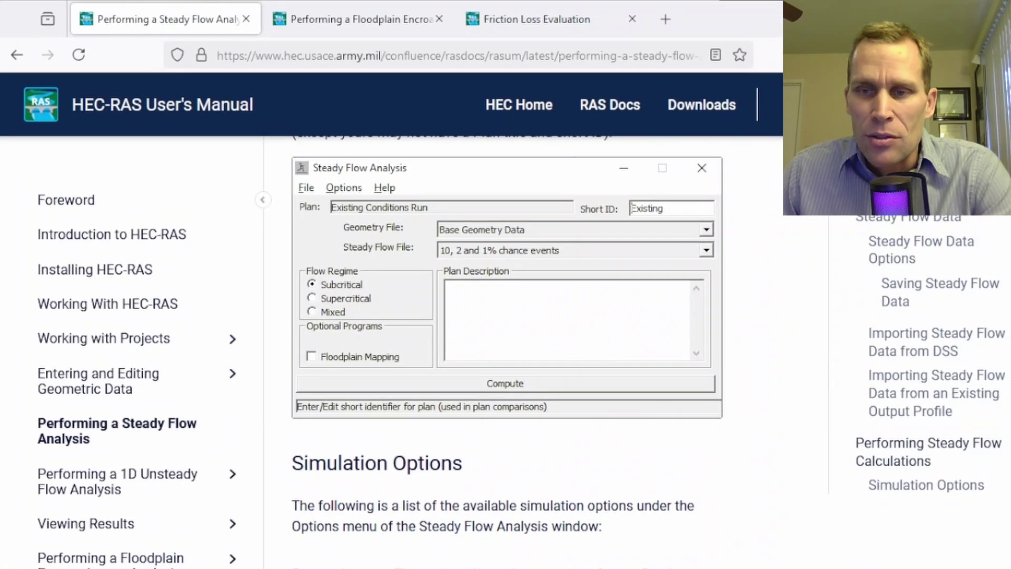
pyautogui.press('Home')
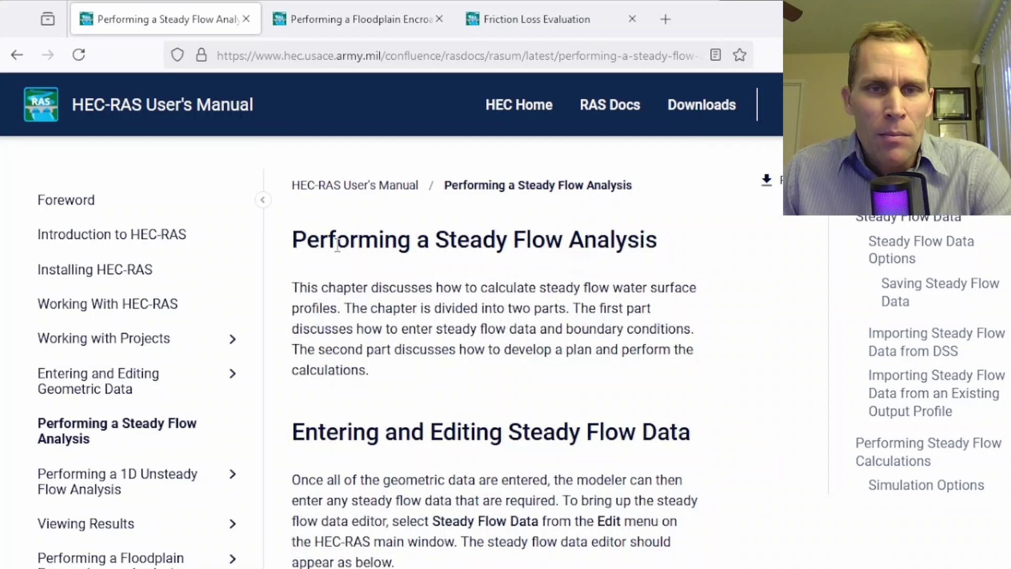
pyautogui.moveTo(290, 247); pyautogui.dragTo(665, 247)
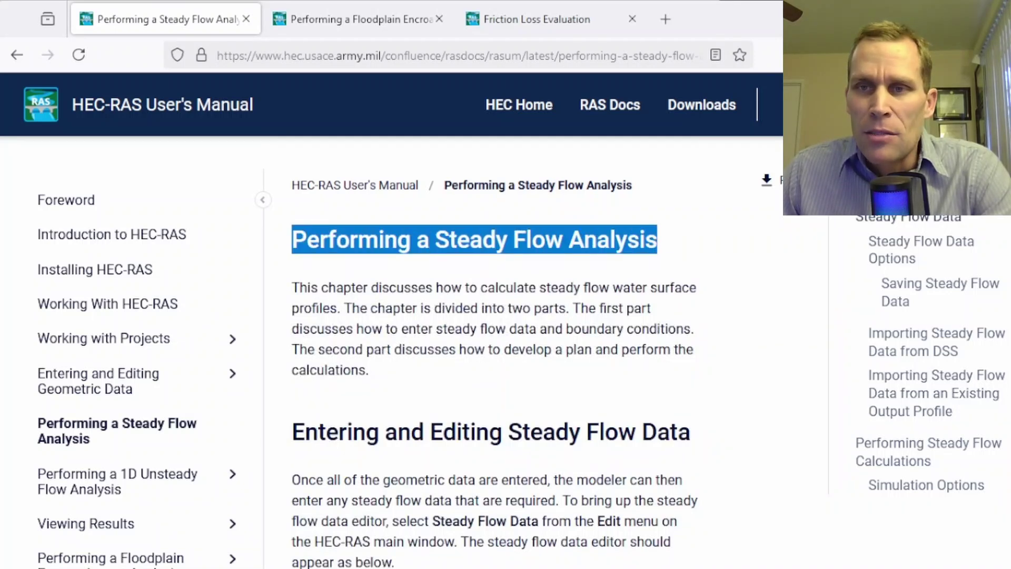
# Step: Go to the chapter's Simulation Options section and narrow the manual's window again
pyautogui.scroll(-15, 490, 353)
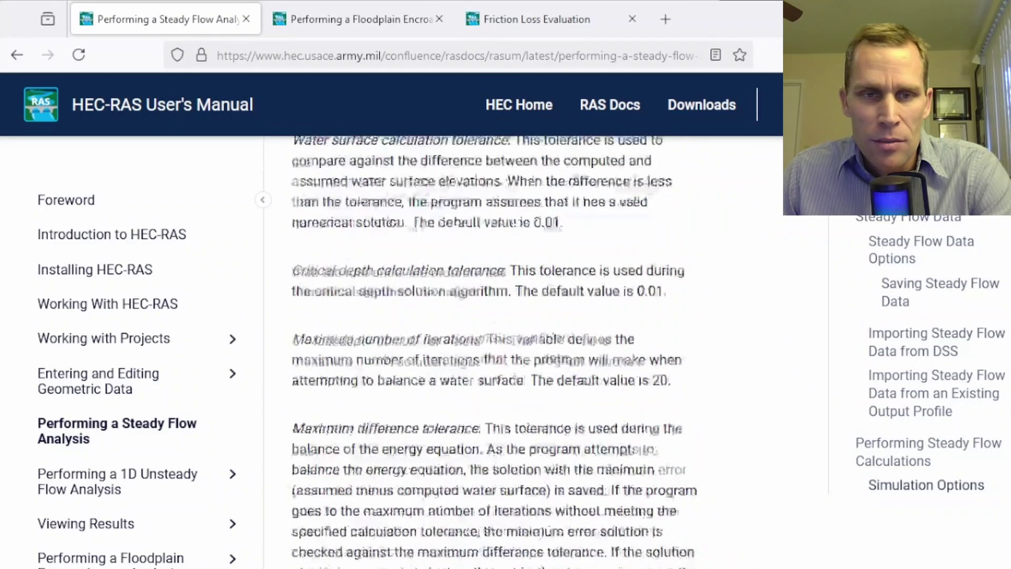
pyautogui.scroll(4, 490, 353)
pyautogui.click(909, 487)
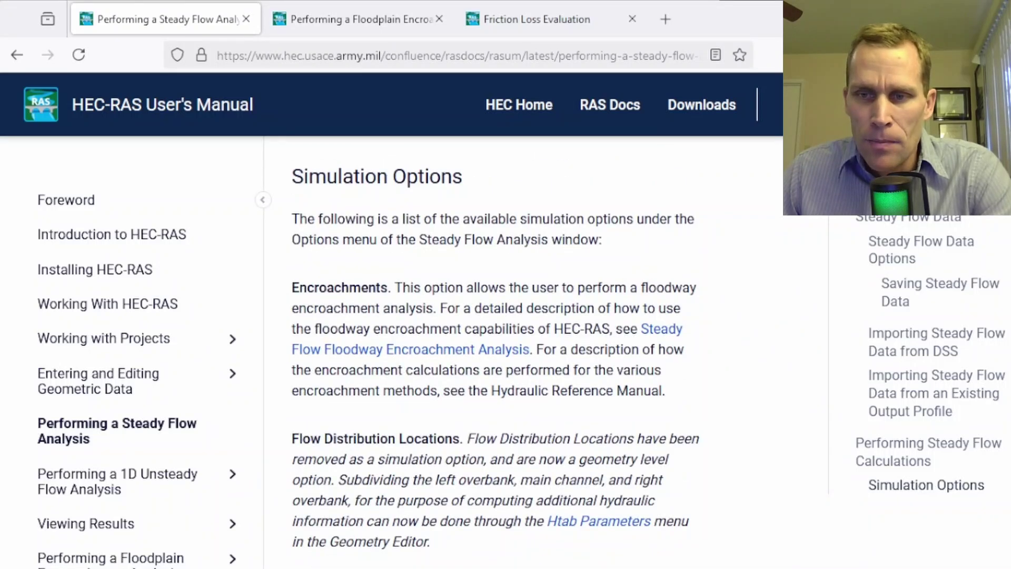
pyautogui.moveTo(1009, 478); pyautogui.dragTo(843, 479)
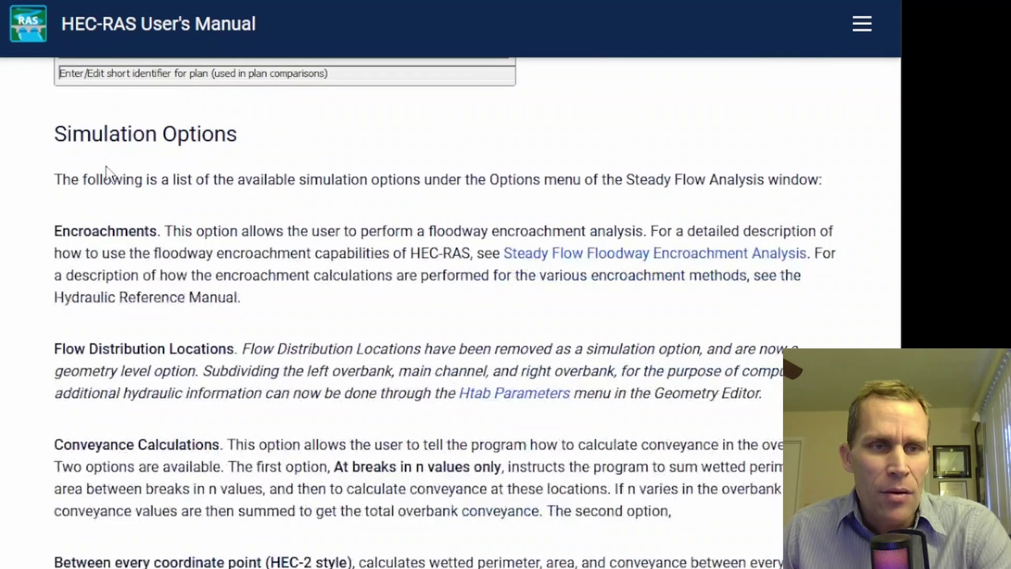
pyautogui.moveTo(61, 122); pyautogui.dragTo(289, 371)
pyautogui.click(332, 320)
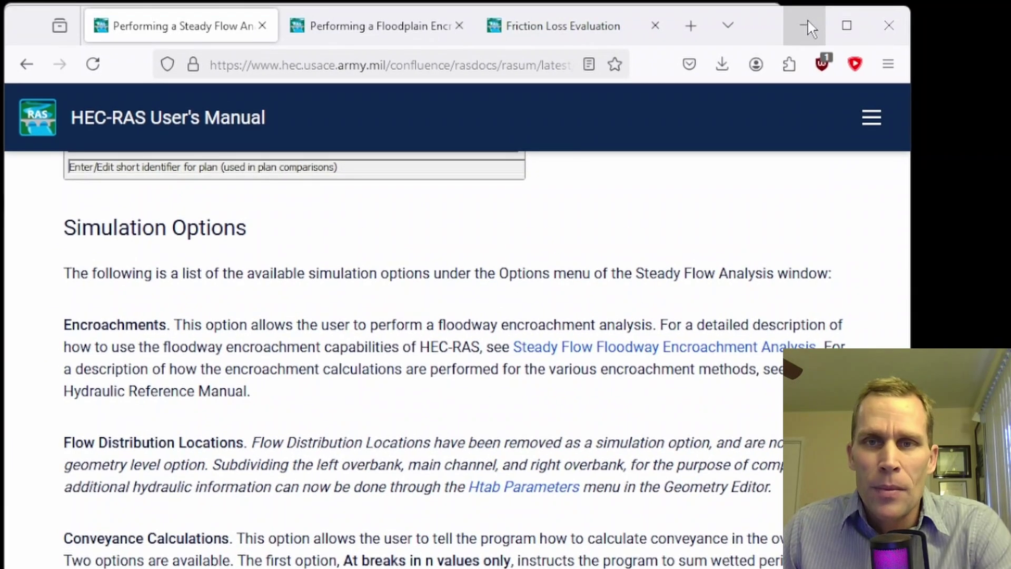
# Step: Switch from the manual to HEC-RAS, then close and reopen the Steady Flow Analysis window
pyautogui.click(805, 25)
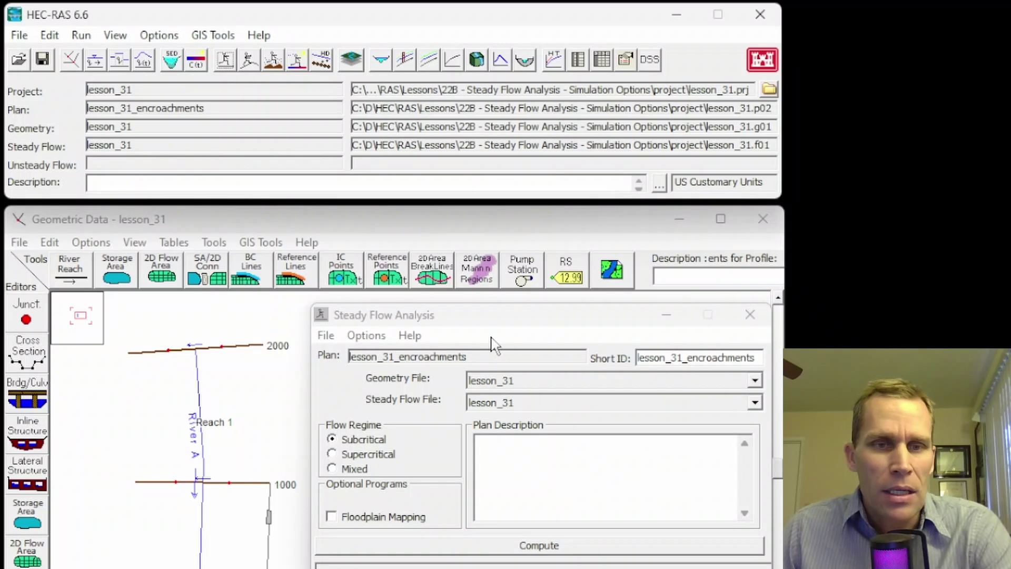
pyautogui.click(750, 314)
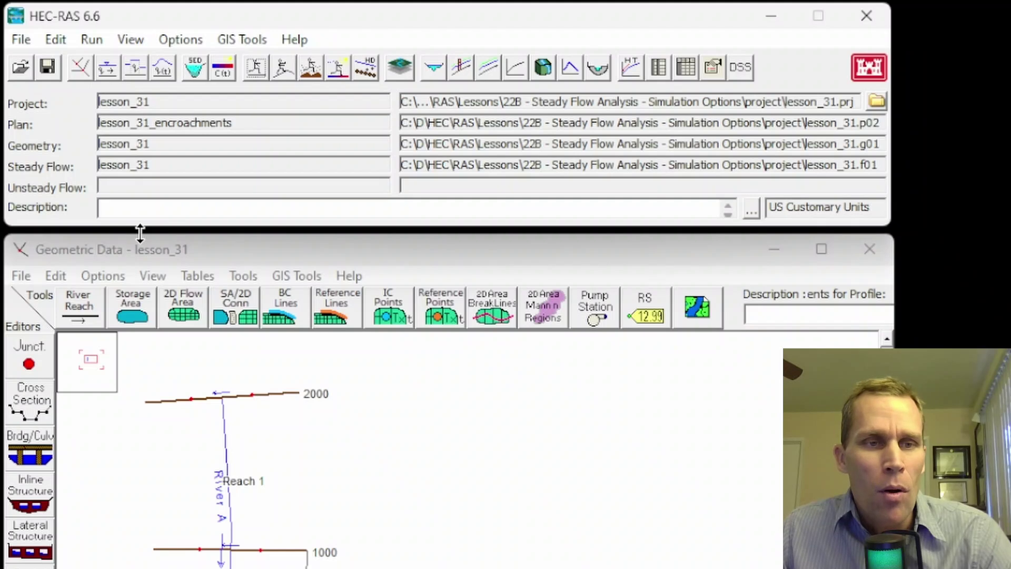
pyautogui.click(99, 42)
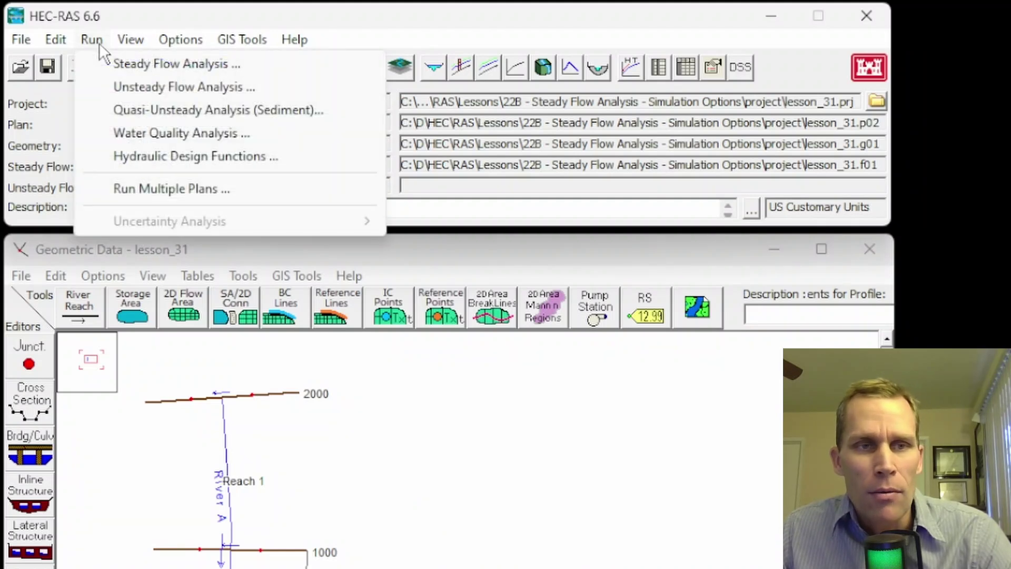
pyautogui.click(136, 65)
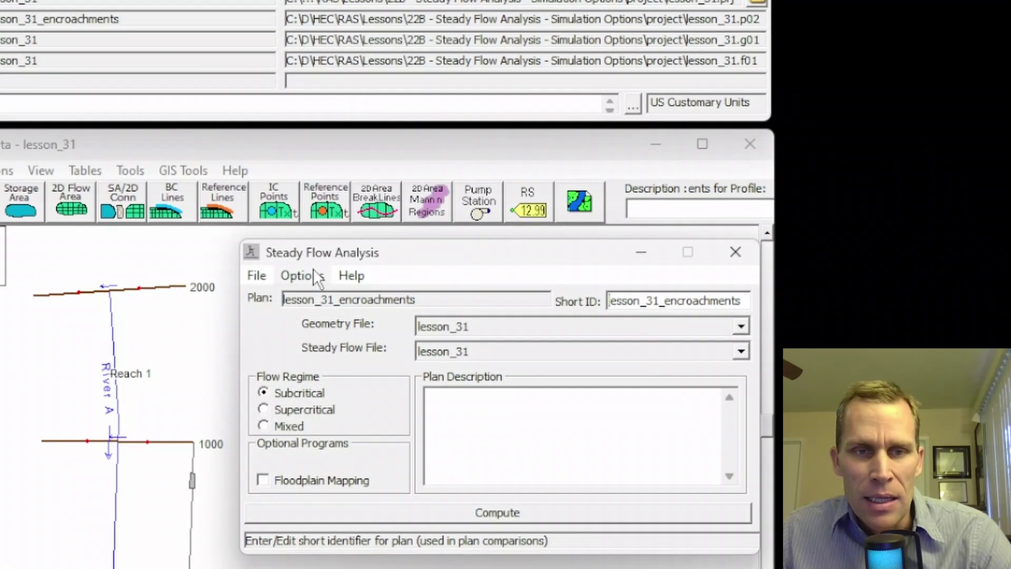
# Step: Look through the simulation options available for the steady flow analysis, from Encroachments to View Runtime Messages File
pyautogui.click(415, 368)
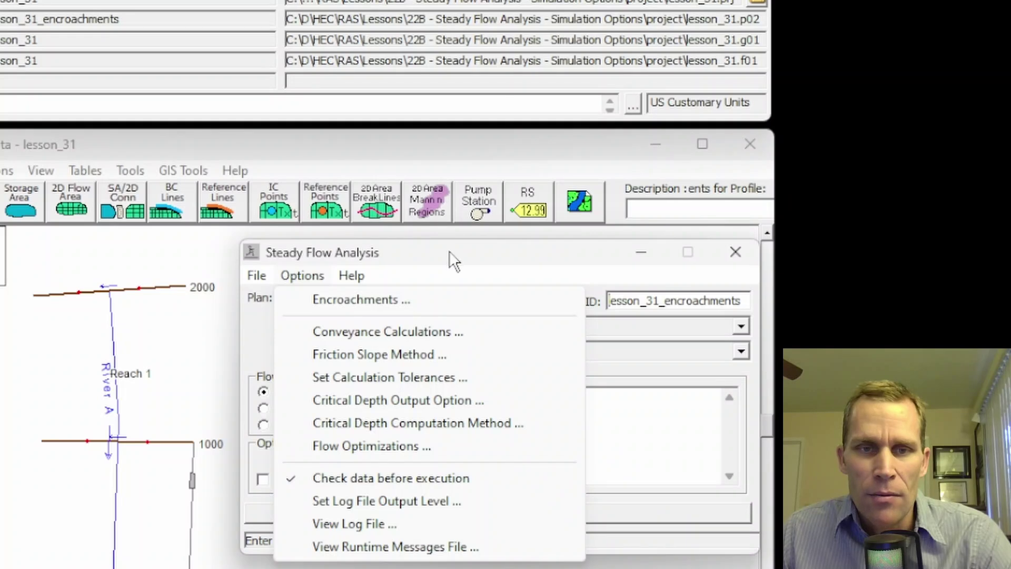
pyautogui.click(463, 254)
pyautogui.moveTo(464, 253); pyautogui.dragTo(478, 261)
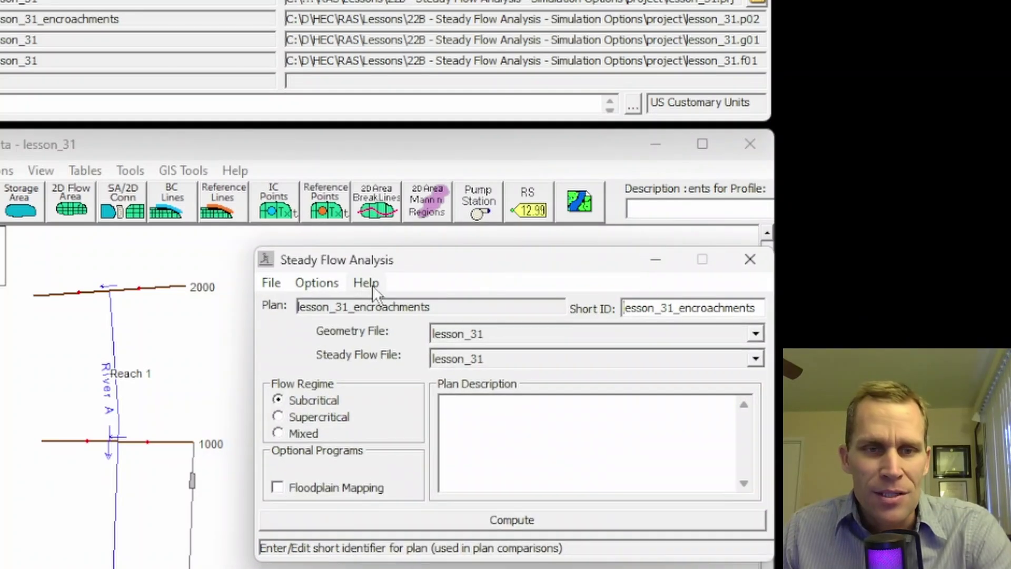
# Step: Open the Encroachments settings for the lesson_31_encroachments plan and reposition the dialog
pyautogui.click(333, 285)
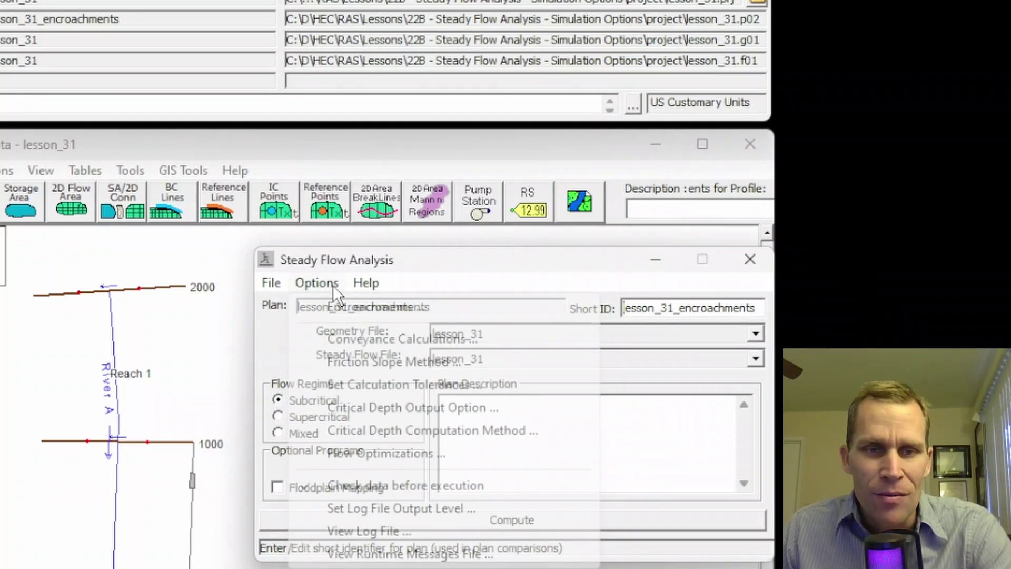
pyautogui.click(354, 309)
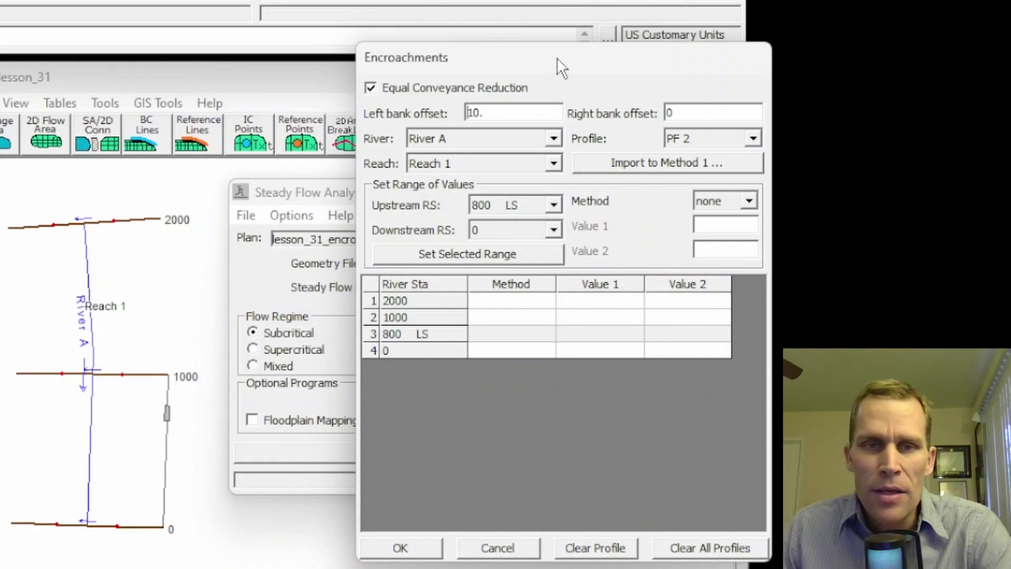
pyautogui.moveTo(557, 58); pyautogui.dragTo(421, 77)
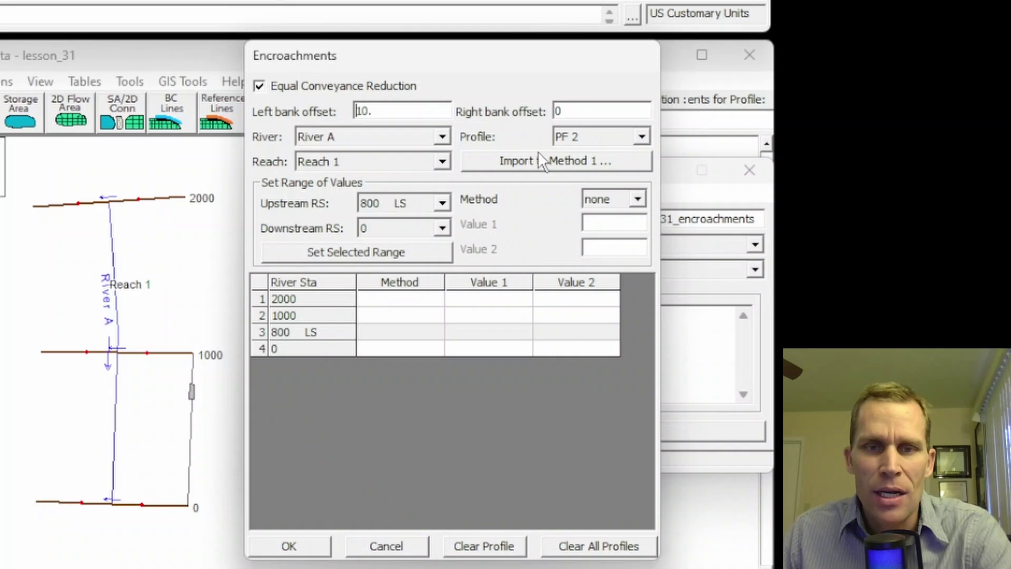
# Step: Check which profiles can be chosen for encroachments, then cancel the Encroachments dialog
pyautogui.click(578, 136)
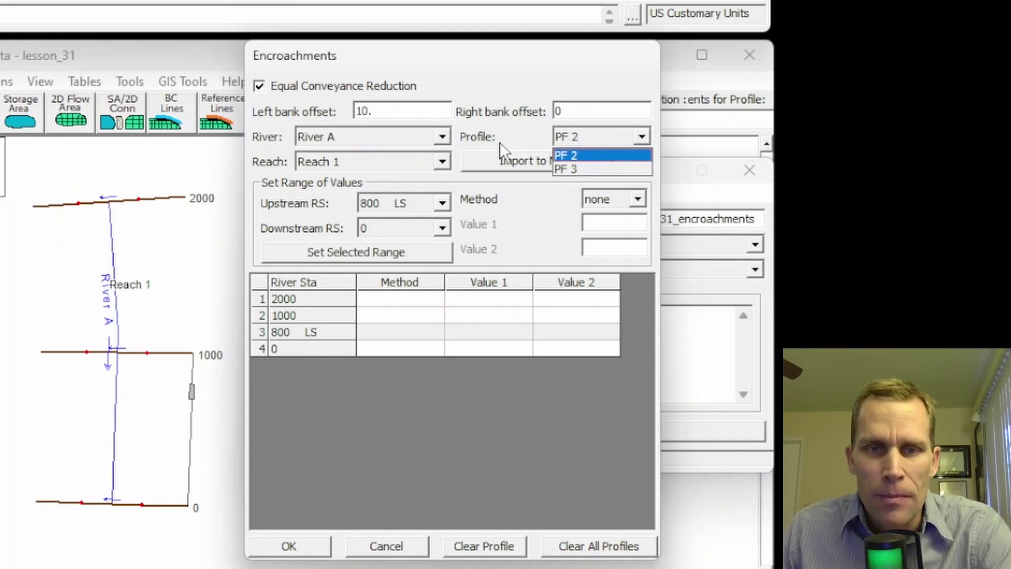
pyautogui.click(472, 53)
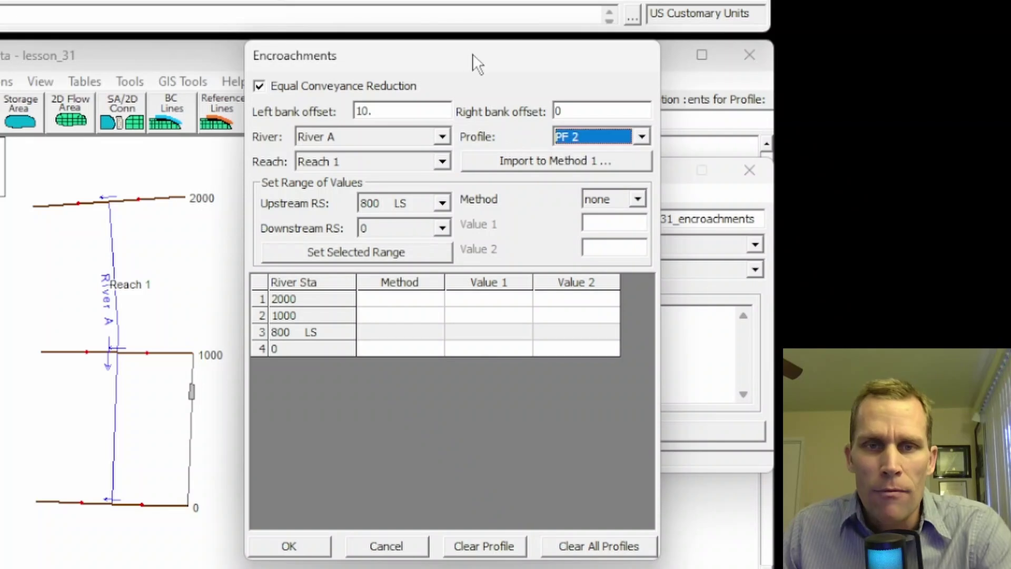
pyautogui.click(596, 140)
pyautogui.click(596, 140)
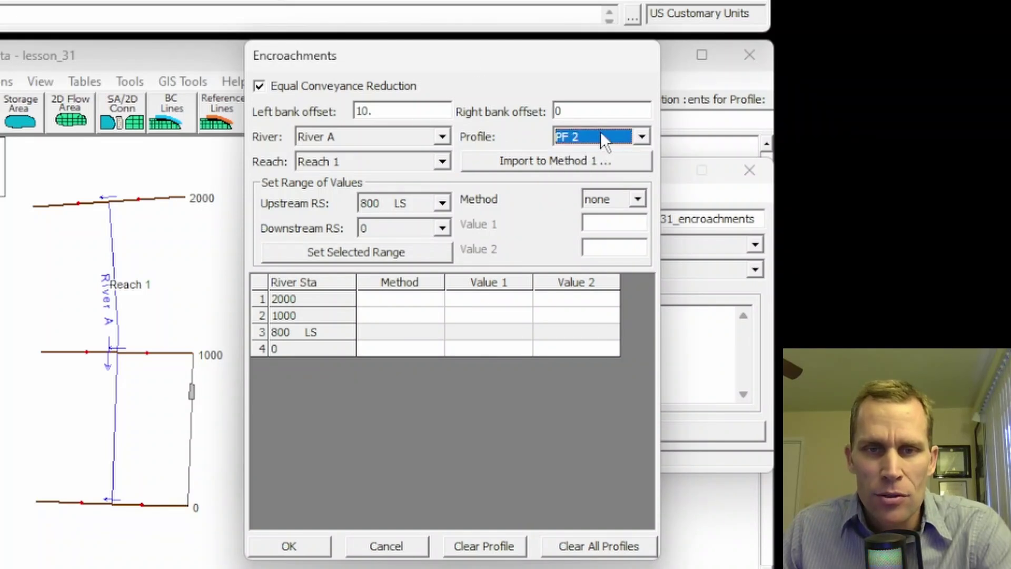
pyautogui.click(600, 138)
pyautogui.click(381, 499)
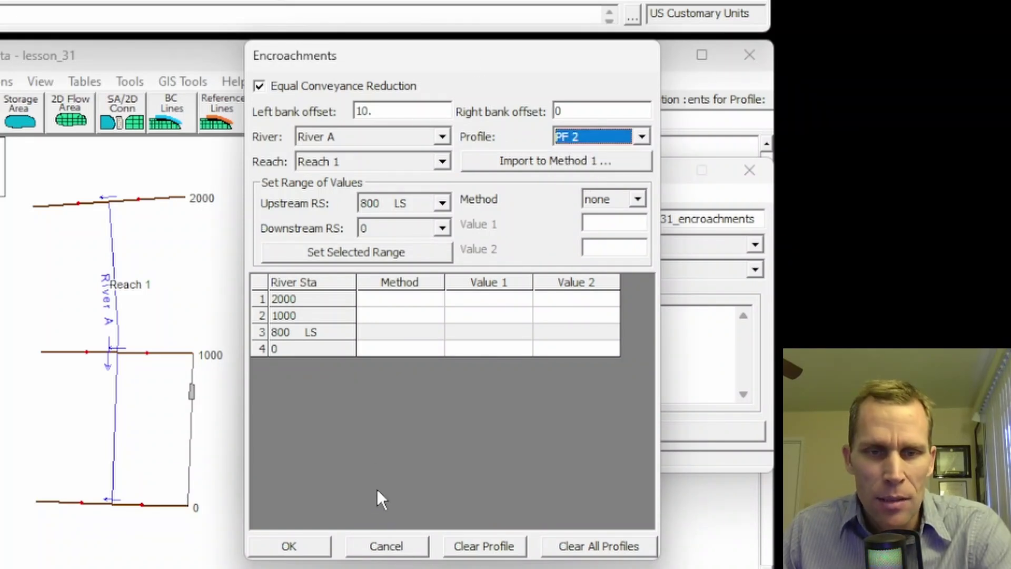
pyautogui.click(386, 548)
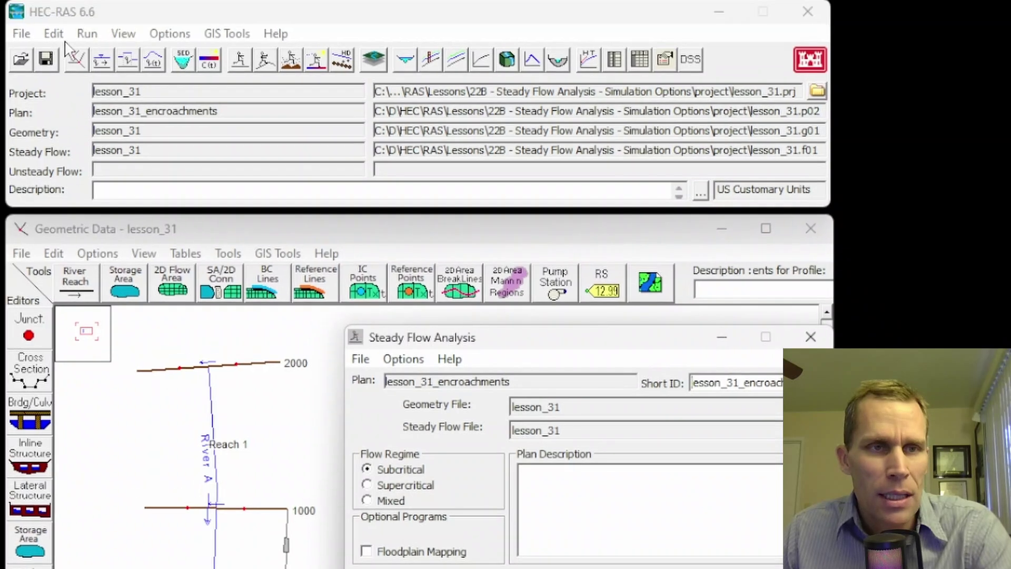
# Step: Open the steady flow data of lesson_31 and set the number of profiles to 1
pyautogui.click(103, 63)
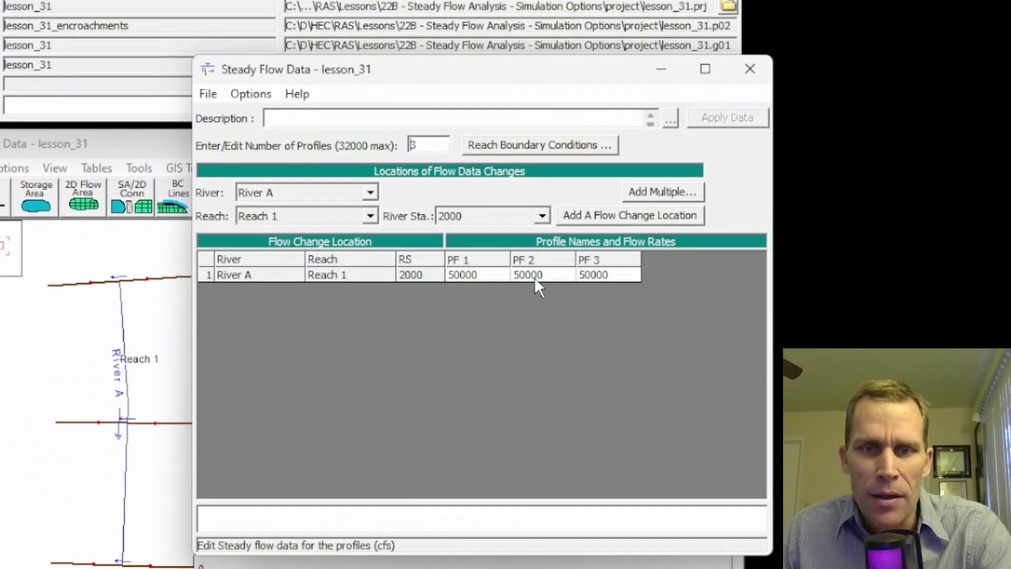
pyautogui.click(535, 277)
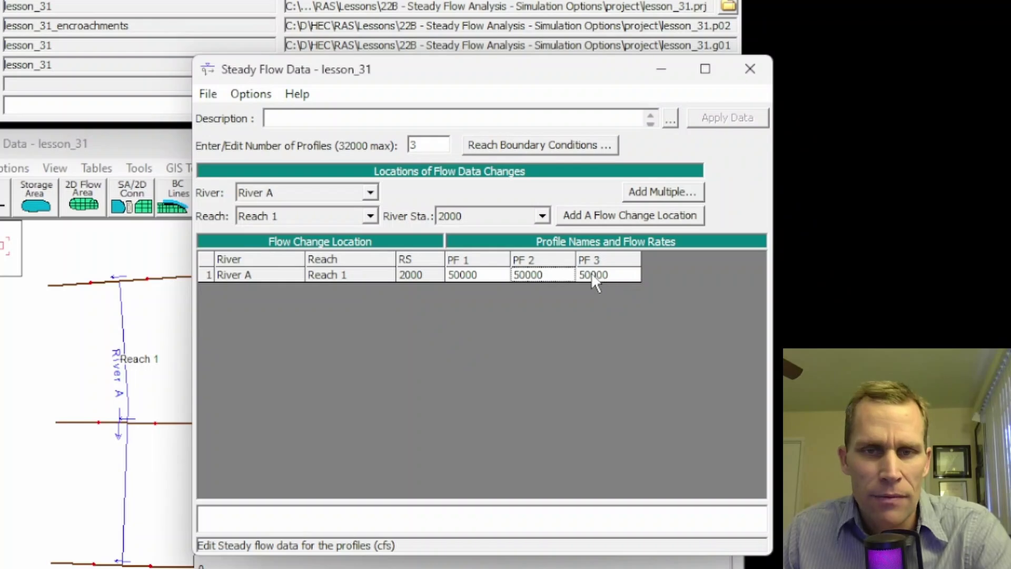
pyautogui.doubleClick(412, 145)
pyautogui.write('1')
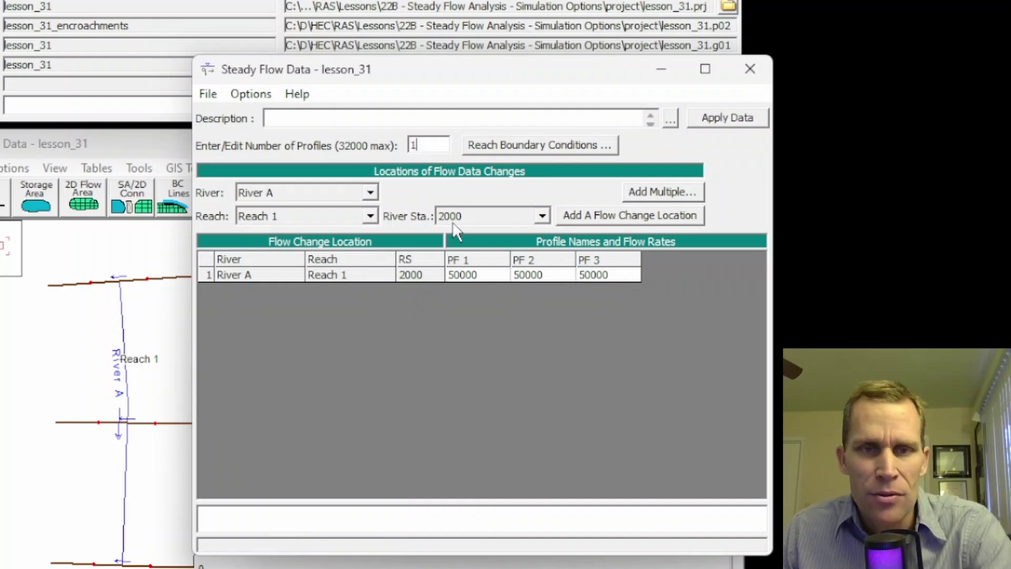
pyautogui.press('Tab')
pyautogui.click(680, 397)
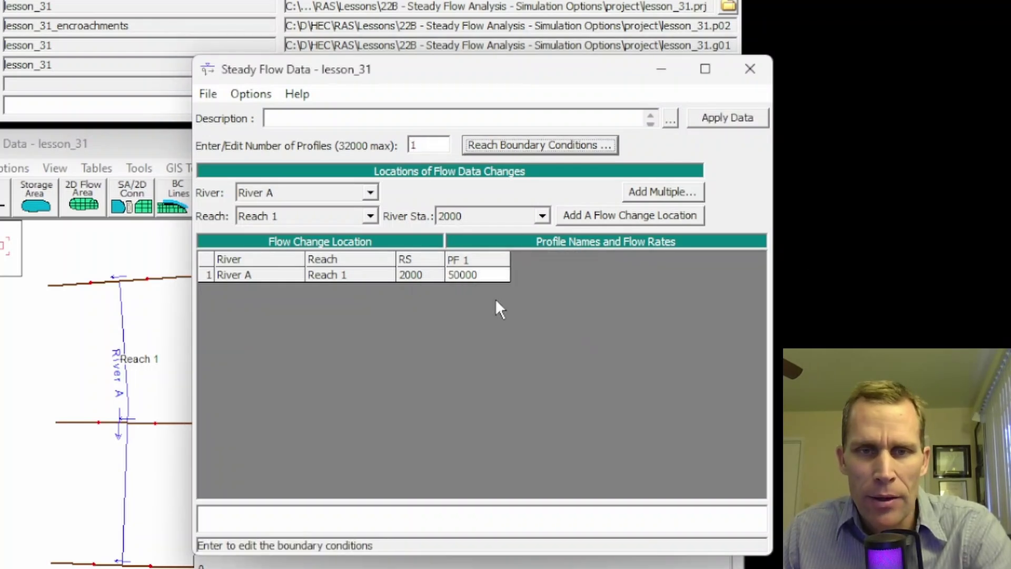
# Step: Save the steady flow data and close its editor
pyautogui.click(208, 94)
pyautogui.click(315, 157)
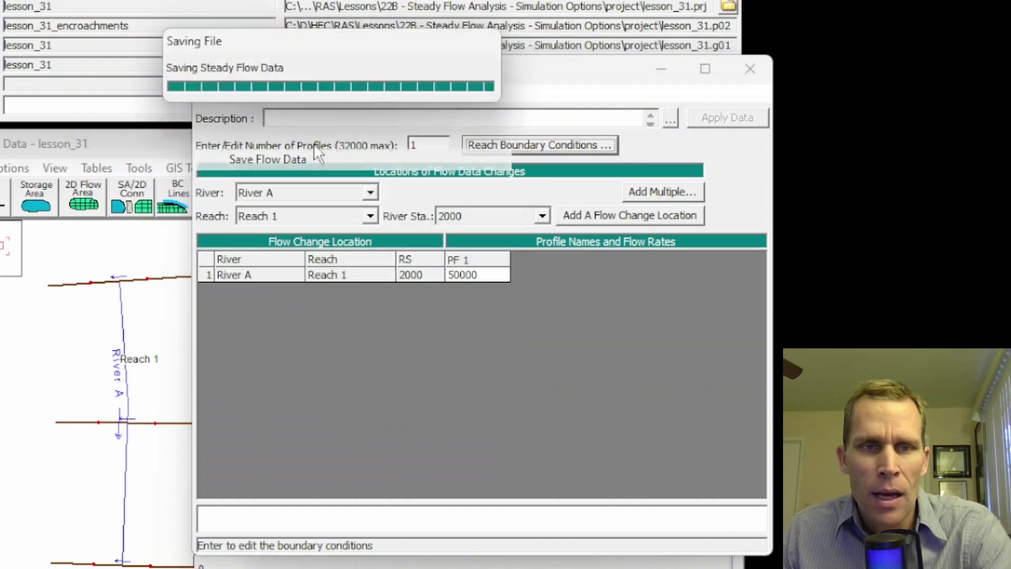
pyautogui.click(750, 68)
# Step: Open the plan's Encroachments settings with the single-profile data, dismiss the notice, inspect the profile choices, and close the dialog
pyautogui.click(405, 253)
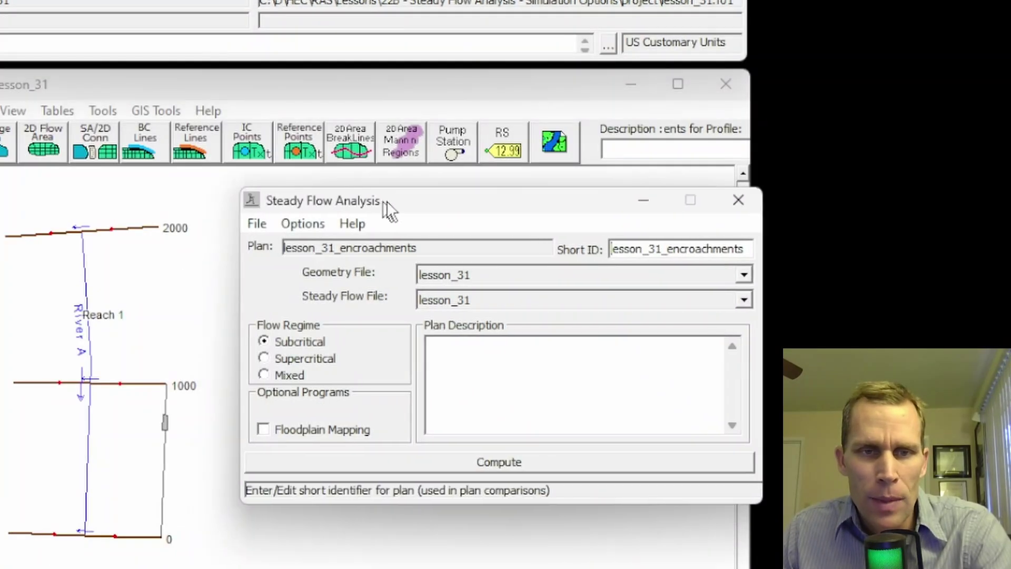
pyautogui.moveTo(384, 202); pyautogui.dragTo(370, 206)
pyautogui.click(284, 229)
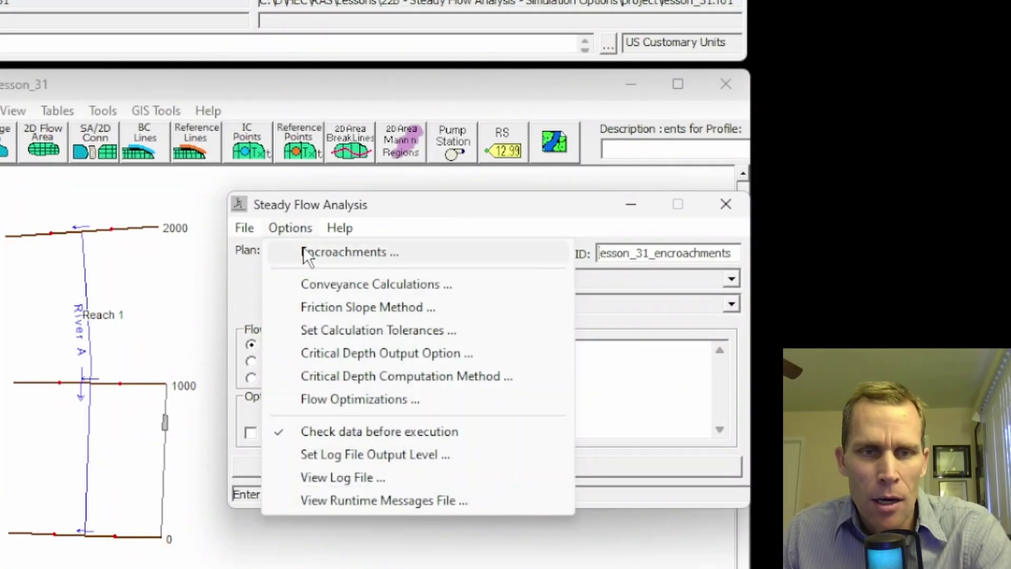
pyautogui.click(303, 248)
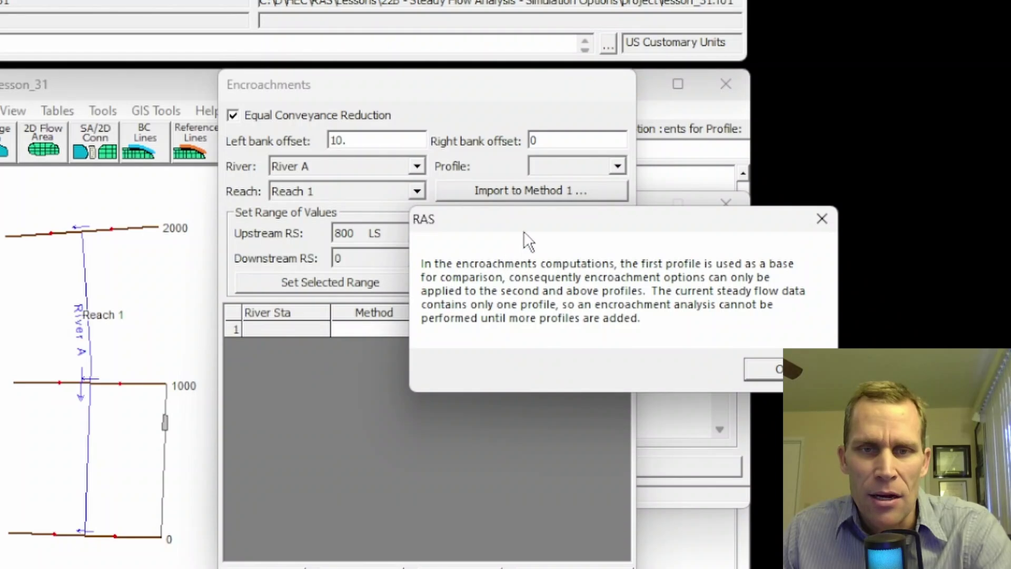
pyautogui.moveTo(523, 230); pyautogui.dragTo(456, 243)
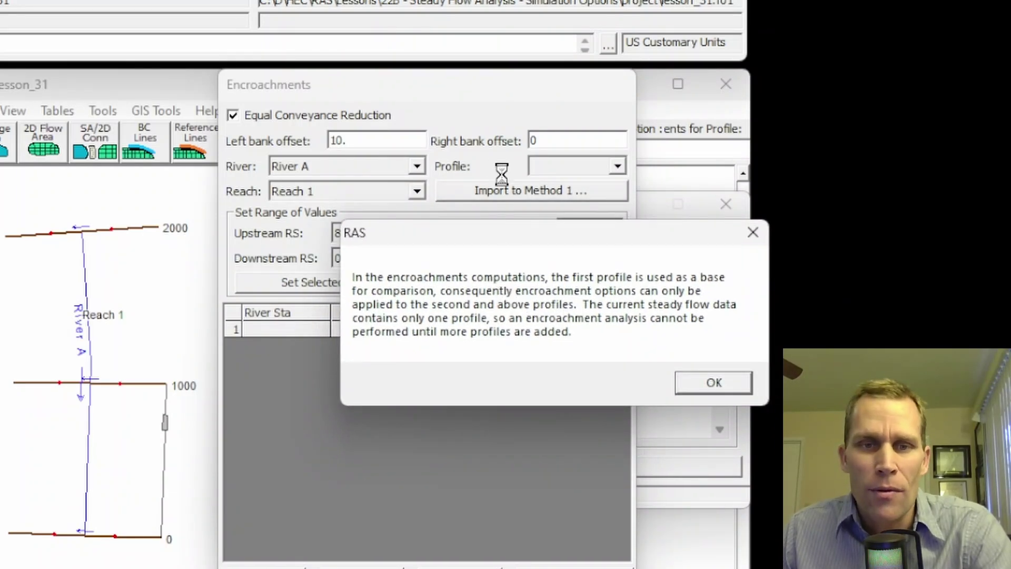
pyautogui.click(720, 381)
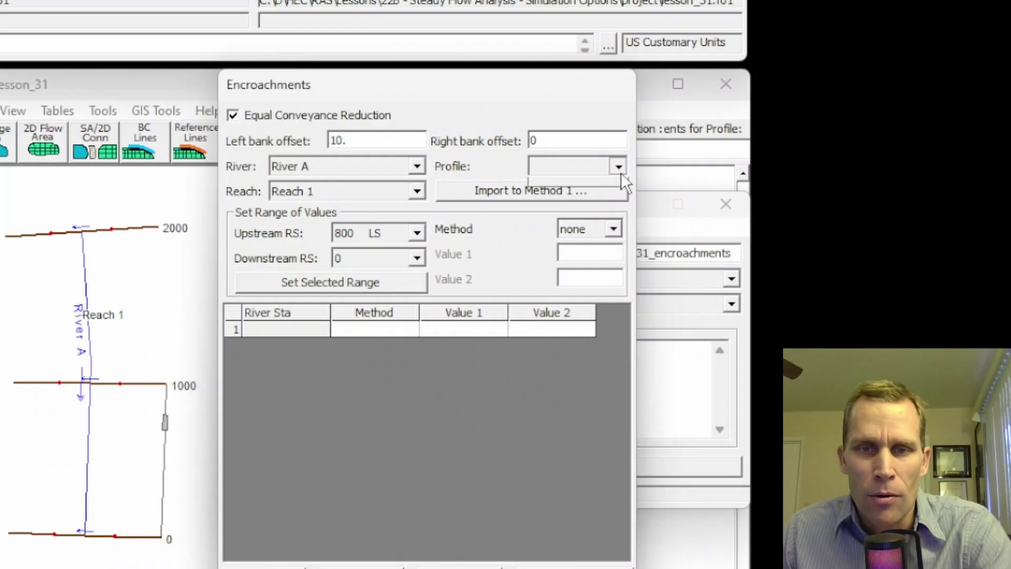
pyautogui.click(619, 169)
pyautogui.click(594, 184)
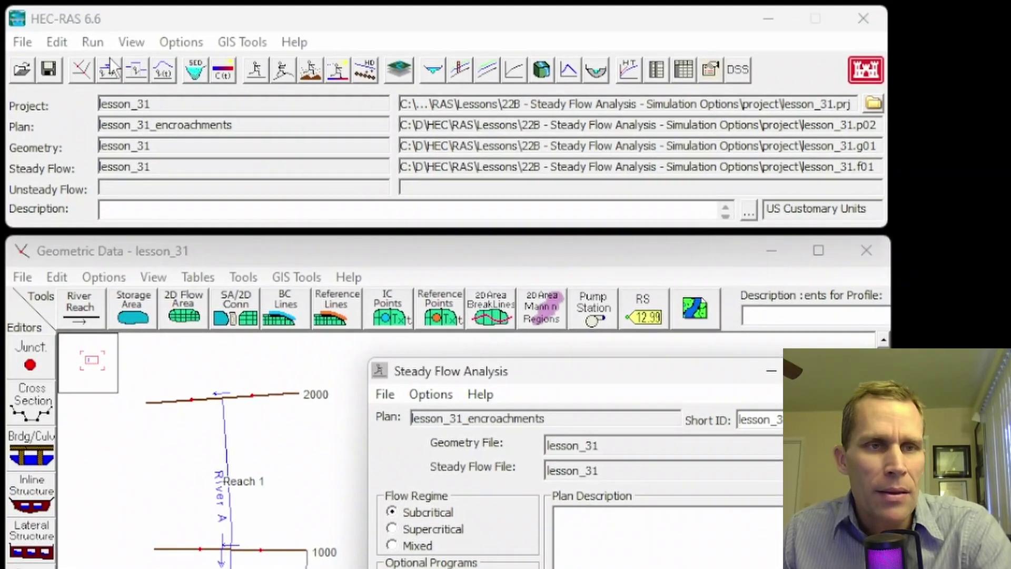
# Step: Open the steady flow data, set the number of profiles to 3, and enter a flow of 50000 for PF 2 and PF 3
pyautogui.click(98, 57)
pyautogui.press('BackSpace')
pyautogui.write('3')
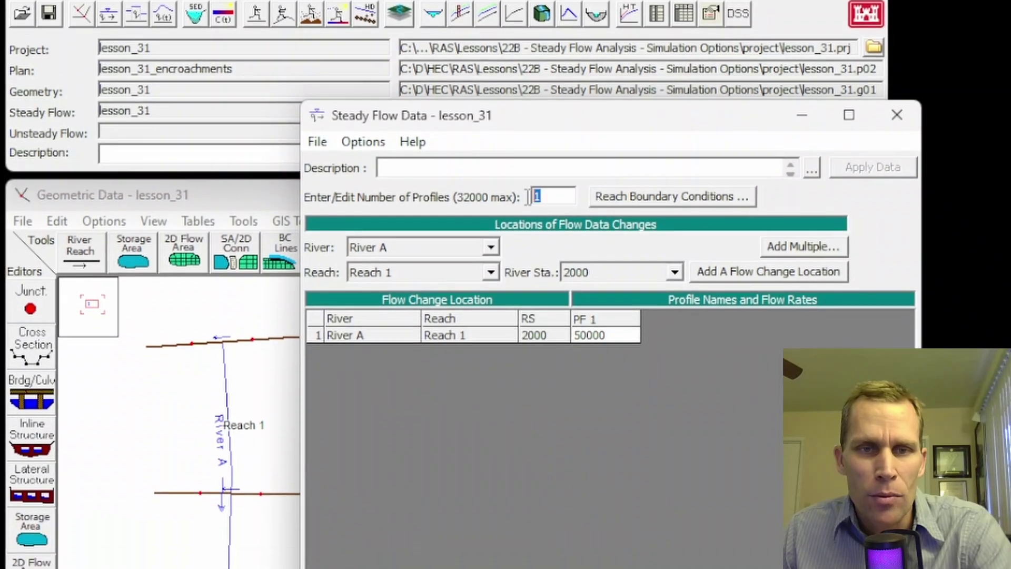
pyautogui.press('Tab')
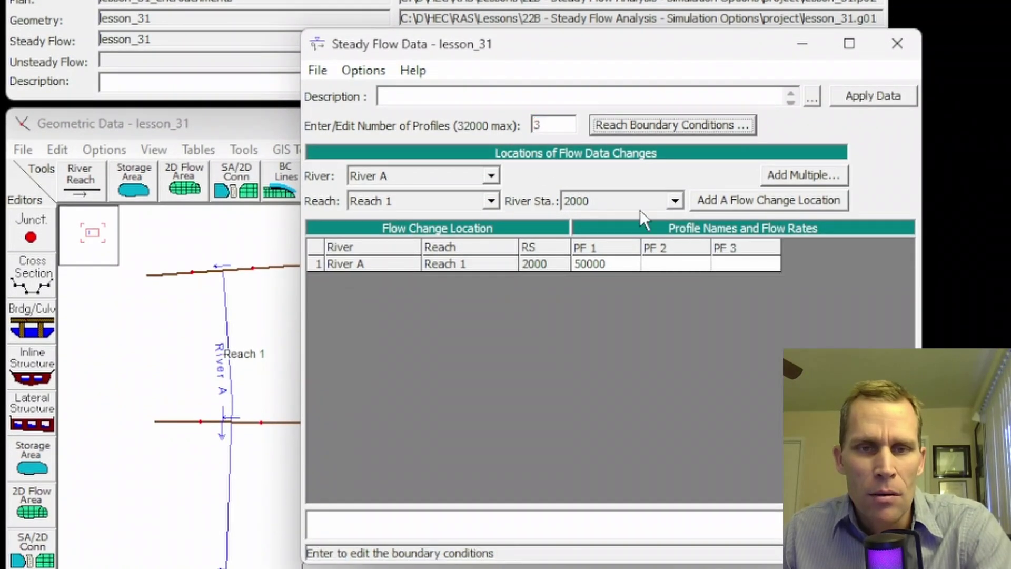
pyautogui.click(669, 264)
pyautogui.write('50000')
pyautogui.press('Tab')
pyautogui.write('50000')
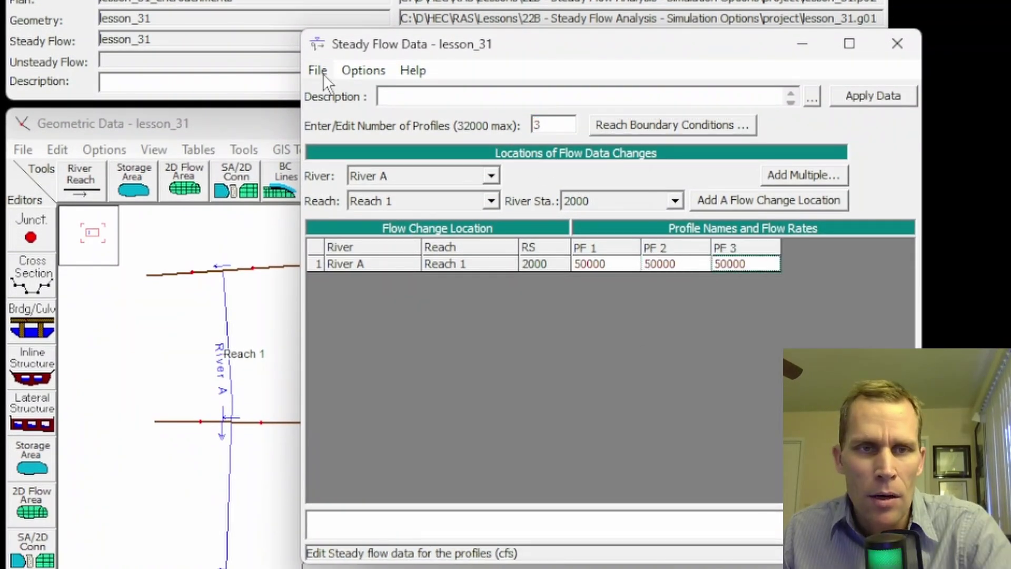
# Step: Save the three-profile steady flow data and close its editor
pyautogui.click(318, 70)
pyautogui.click(350, 140)
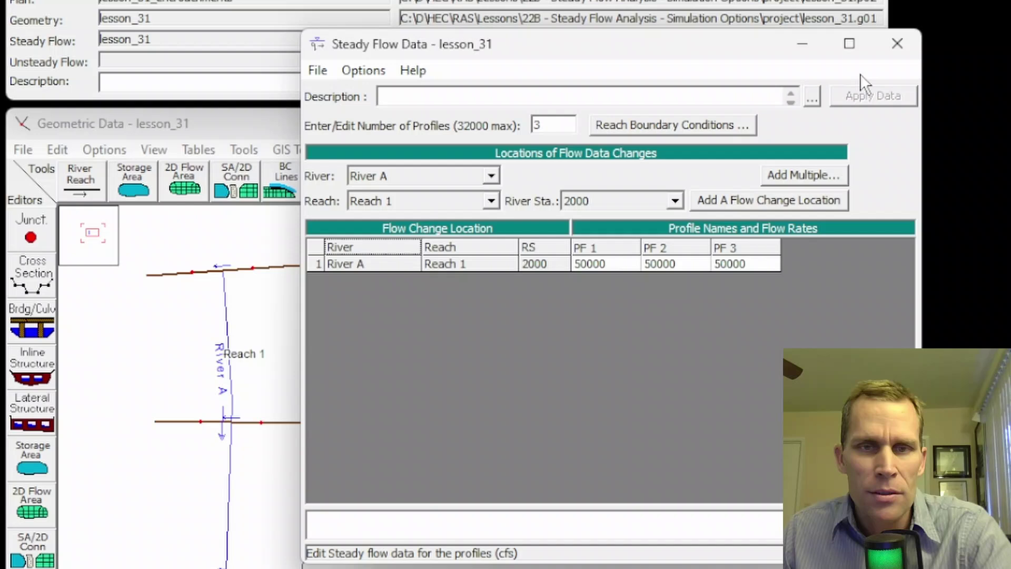
pyautogui.click(897, 44)
# Step: Open the plan's Encroachments settings with the three-profile data and select profile PF 2
pyautogui.click(441, 246)
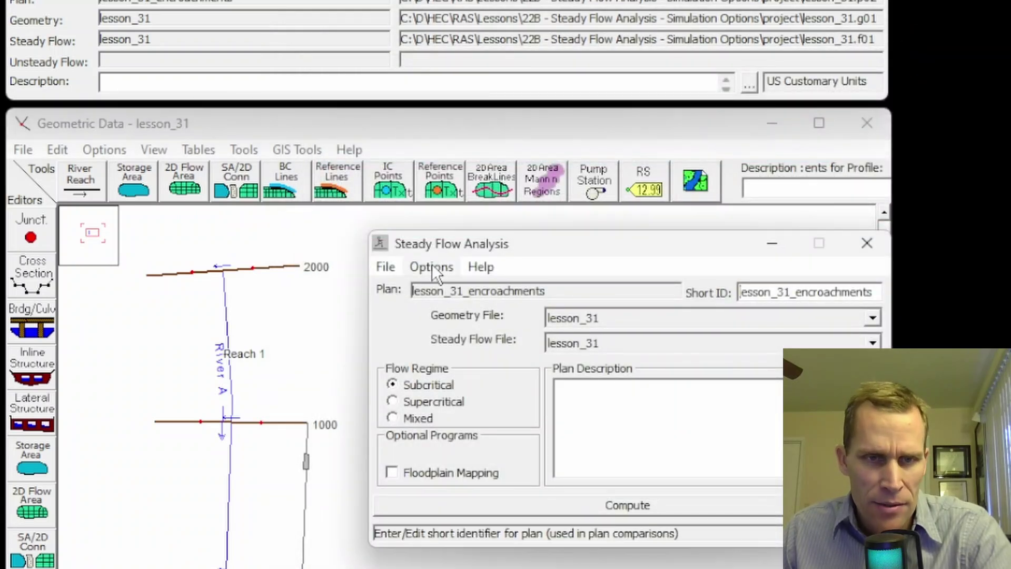
pyautogui.click(432, 267)
pyautogui.click(449, 292)
pyautogui.click(704, 206)
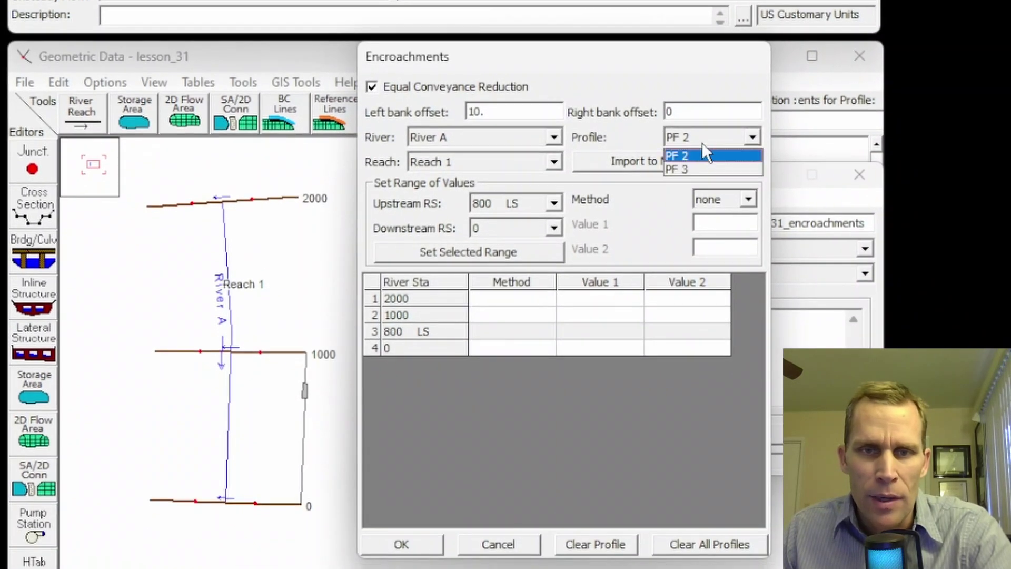
pyautogui.click(709, 156)
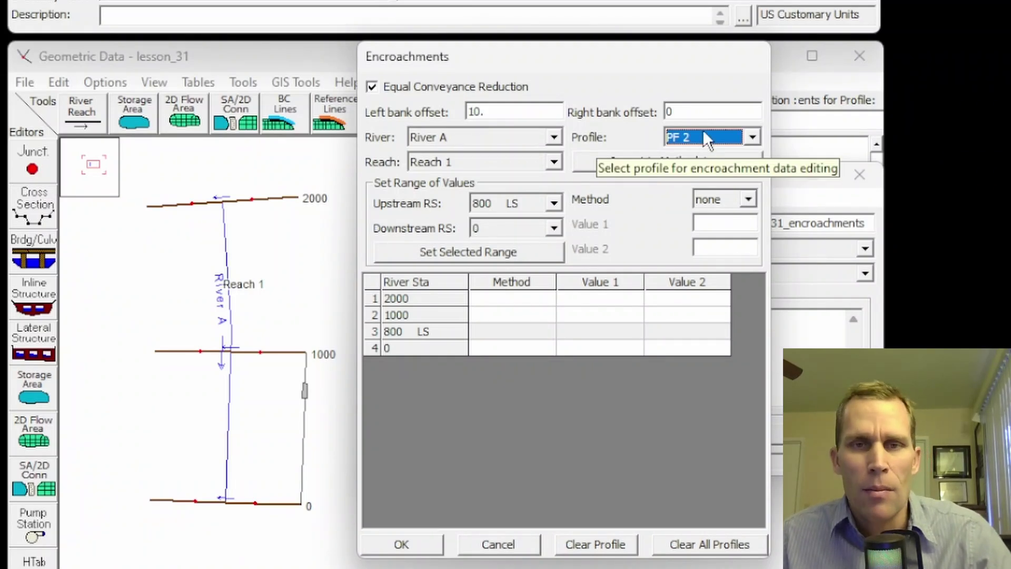
pyautogui.moveTo(658, 61); pyautogui.dragTo(662, 59)
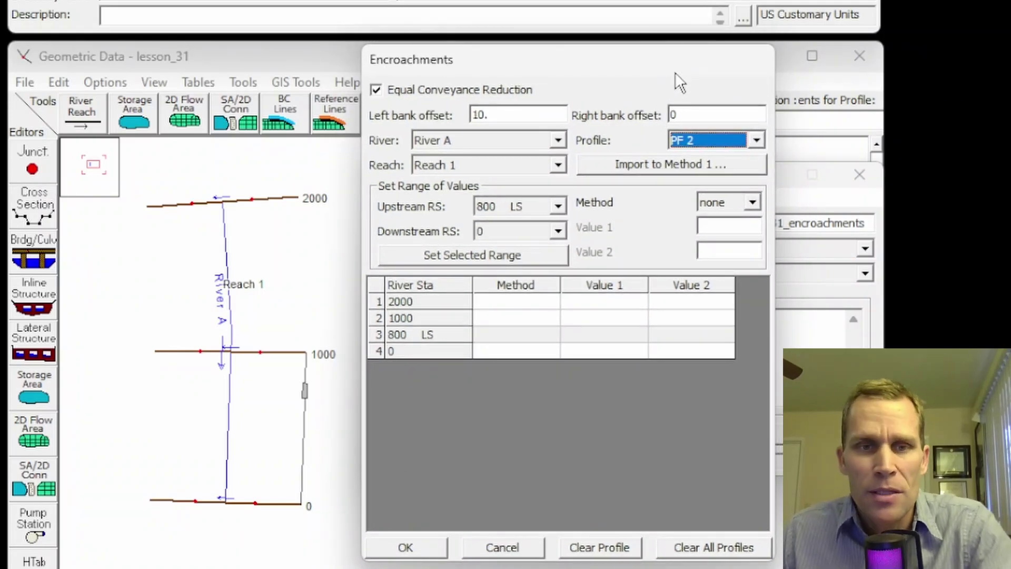
pyautogui.moveTo(459, 70); pyautogui.dragTo(449, 74)
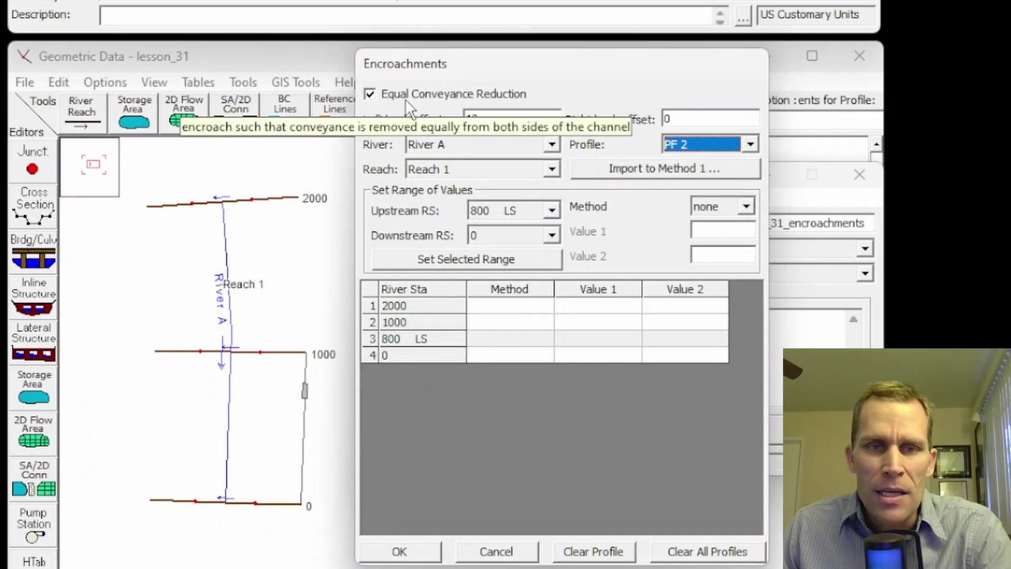
# Step: Keep Equal Conveyance Reduction enabled, try a left bank offset of 0, and restore it to 10
pyautogui.click(371, 94)
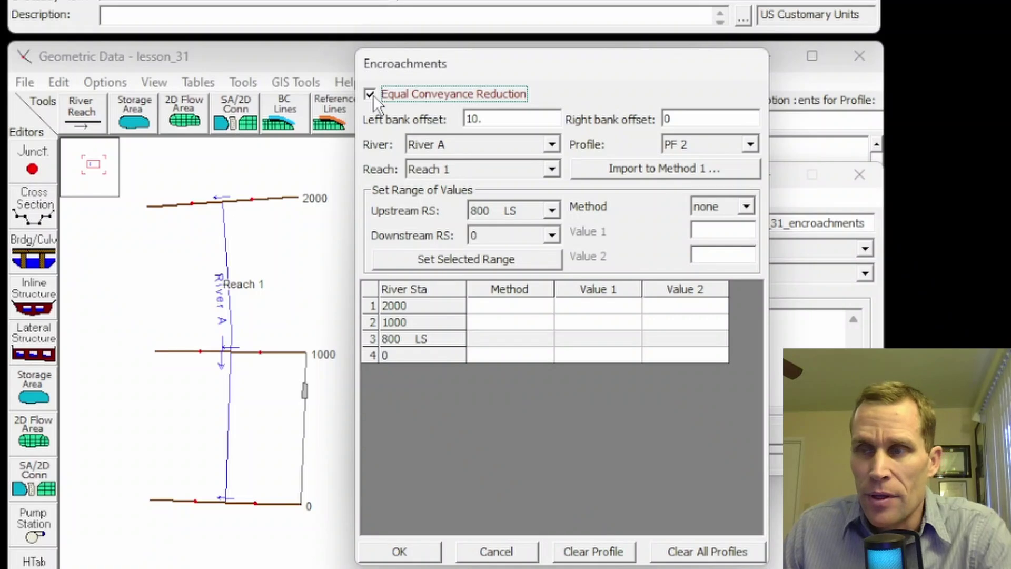
pyautogui.press('Tab')
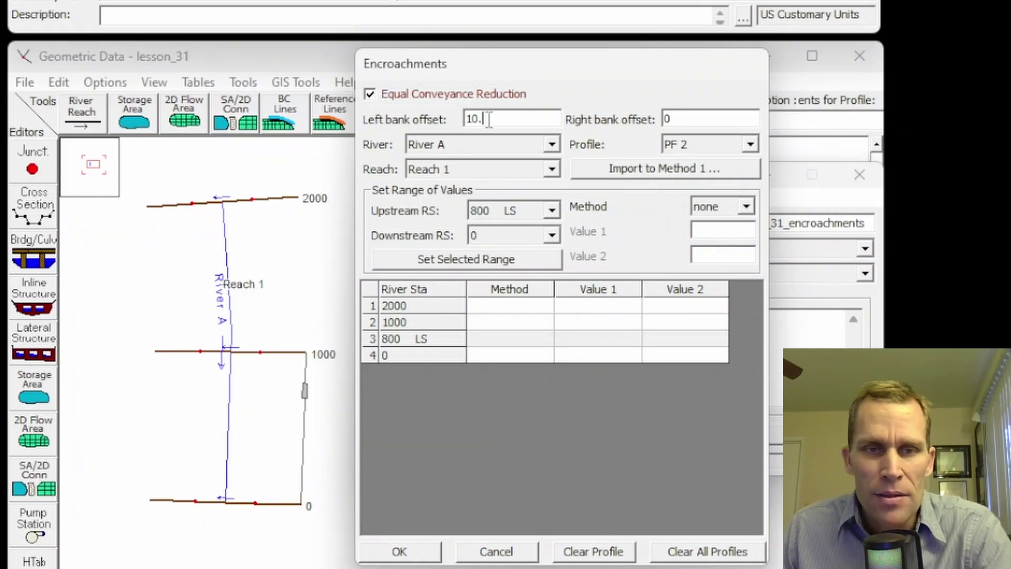
pyautogui.write('0')
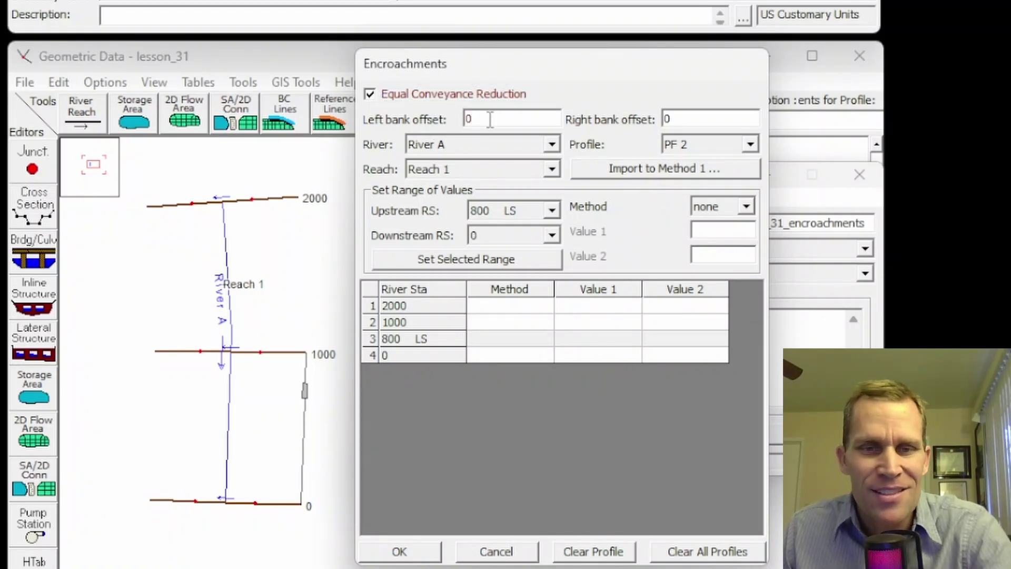
pyautogui.moveTo(491, 120); pyautogui.dragTo(429, 132)
pyautogui.write('10')
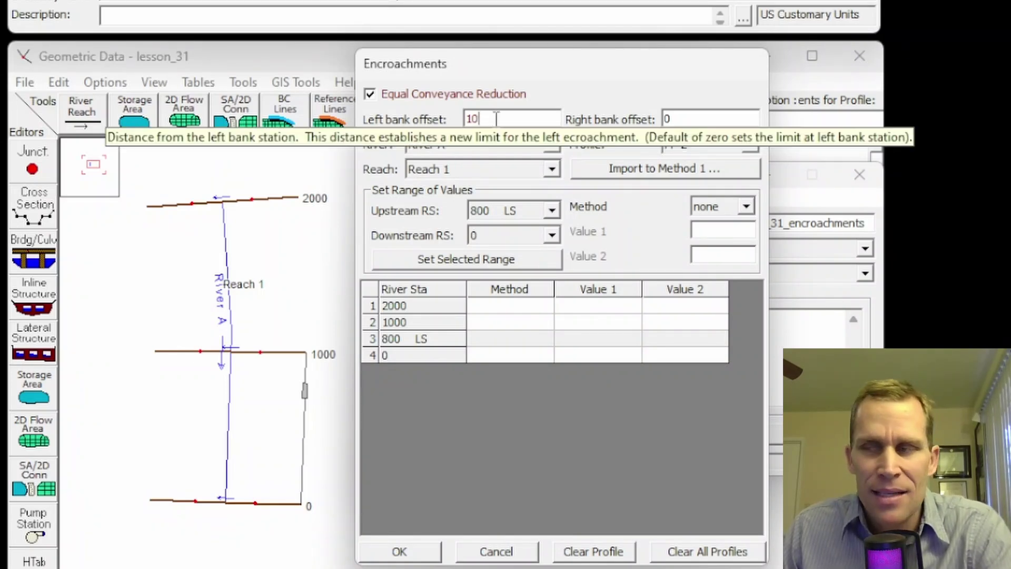
pyautogui.moveTo(487, 119); pyautogui.dragTo(432, 129)
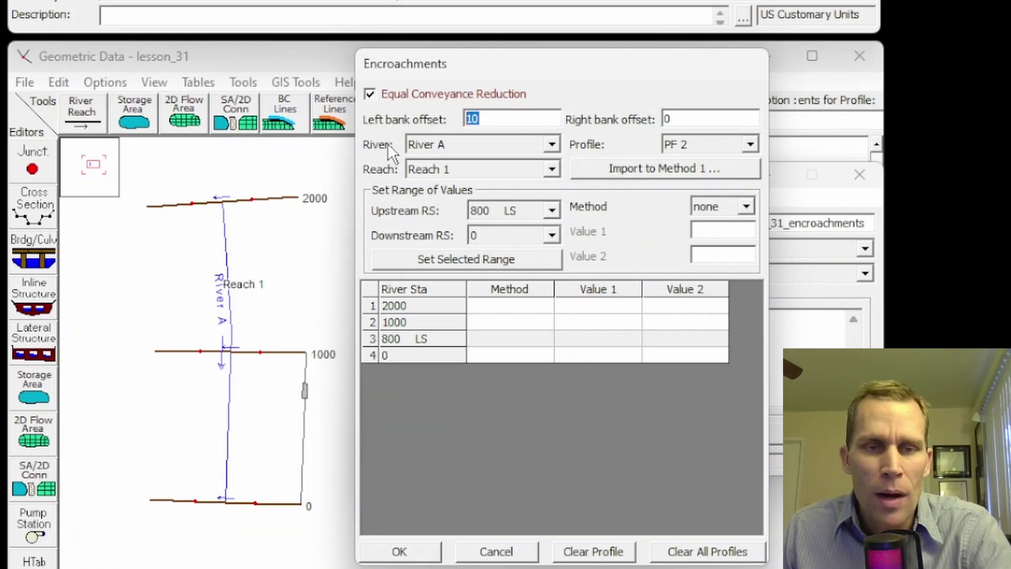
# Step: Choose River A, Reach 1 and set the encroachment range from upstream RS 2000 to downstream RS 1000
pyautogui.click(448, 148)
pyautogui.click(454, 164)
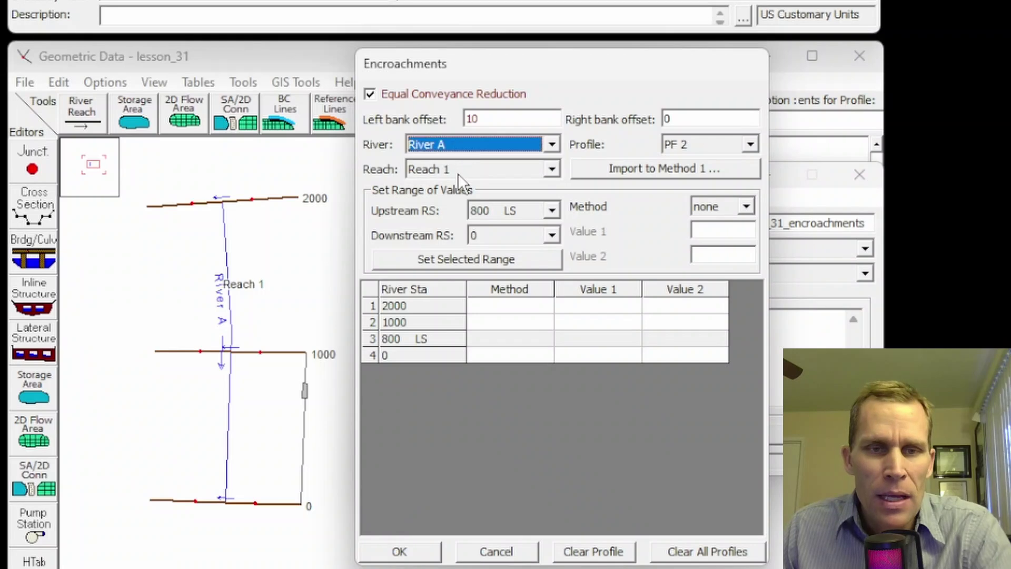
pyautogui.click(457, 173)
pyautogui.click(460, 171)
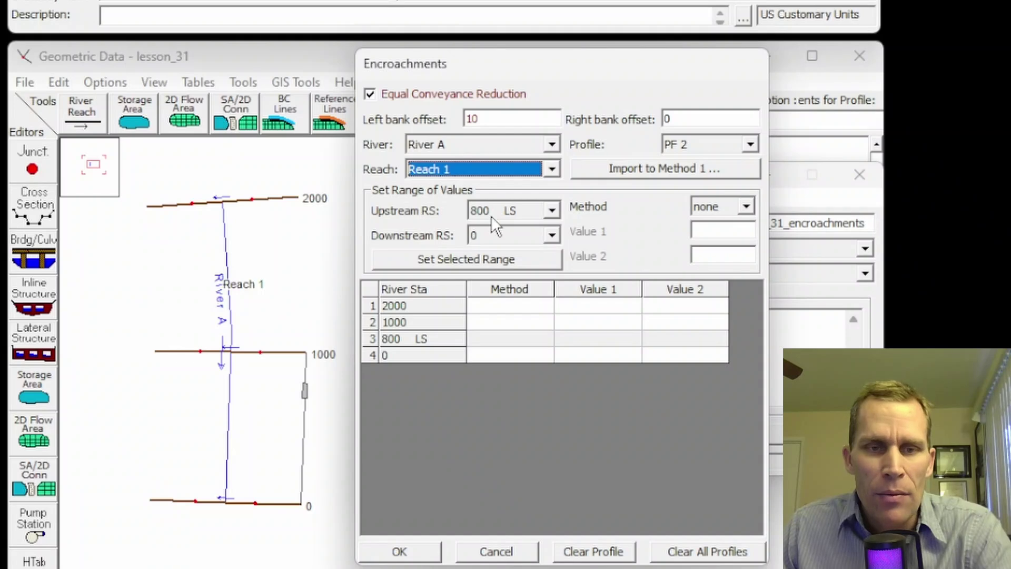
pyautogui.click(544, 212)
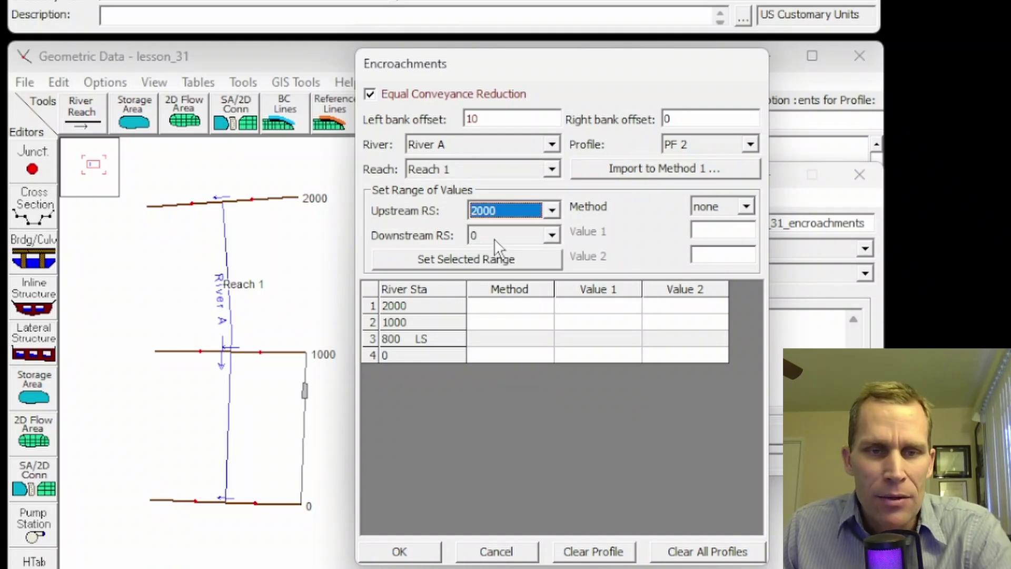
pyautogui.click(494, 238)
pyautogui.click(511, 271)
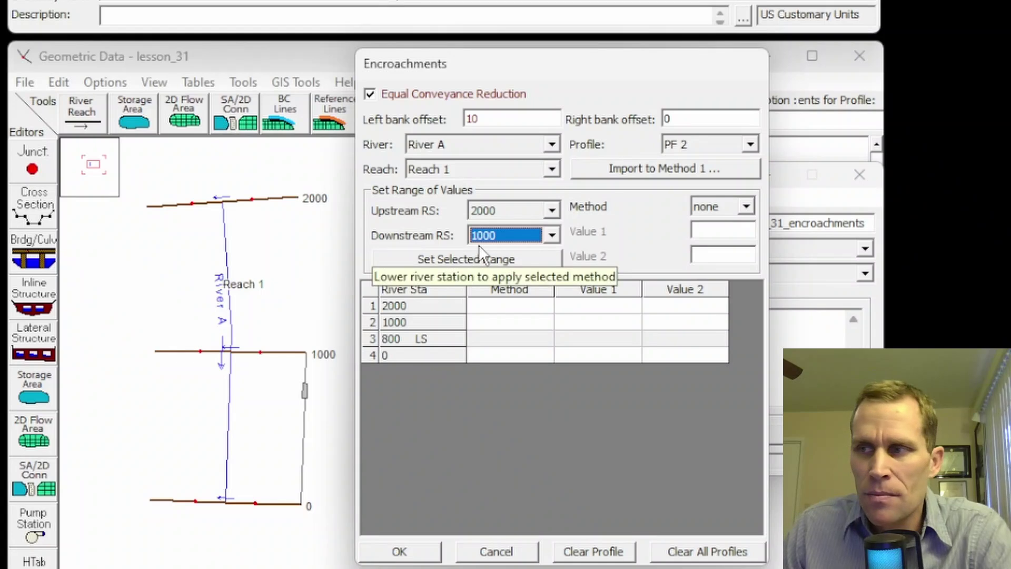
# Step: Keep profile PF 2 selected and set the encroachment method for the range to 1
pyautogui.click(750, 143)
pyautogui.click(750, 139)
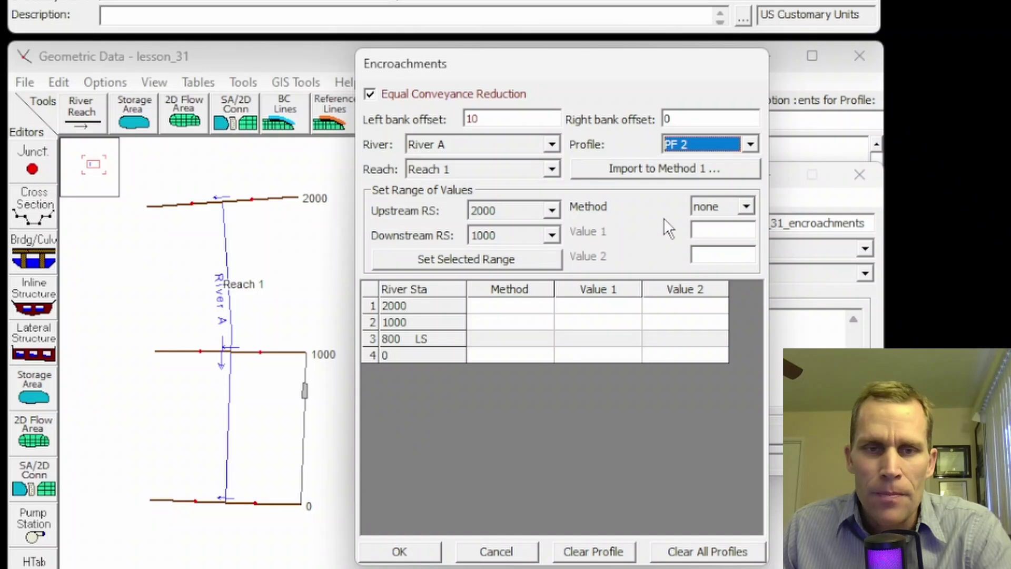
pyautogui.click(747, 205)
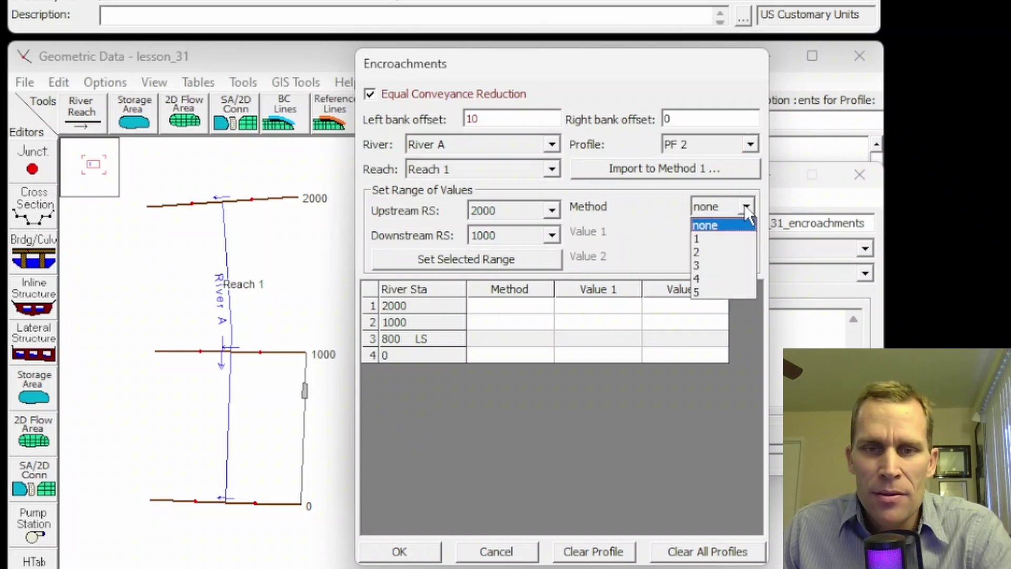
pyautogui.click(714, 240)
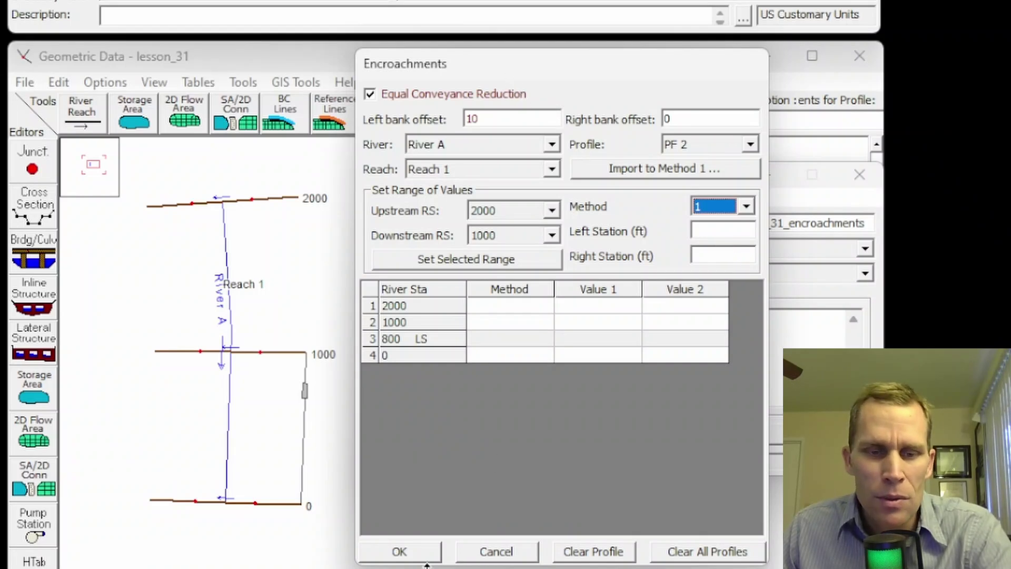
# Step: Switch to the HEC-RAS User's Manual in the browser and consult the Performing a Floodplain Encroachment Analysis page for the encroachment methods
pyautogui.moveTo(384, 567)
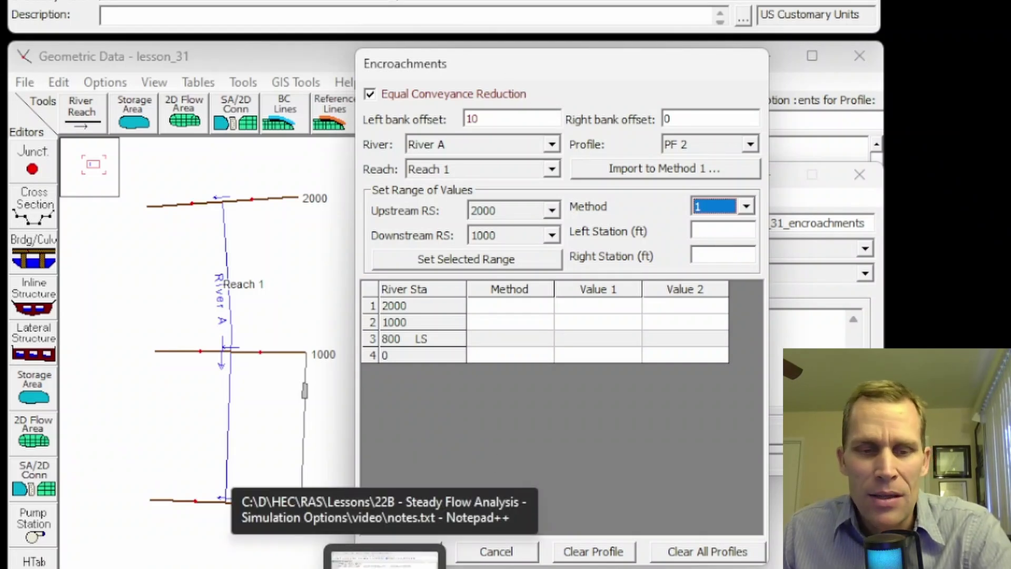
pyautogui.click(384, 567)
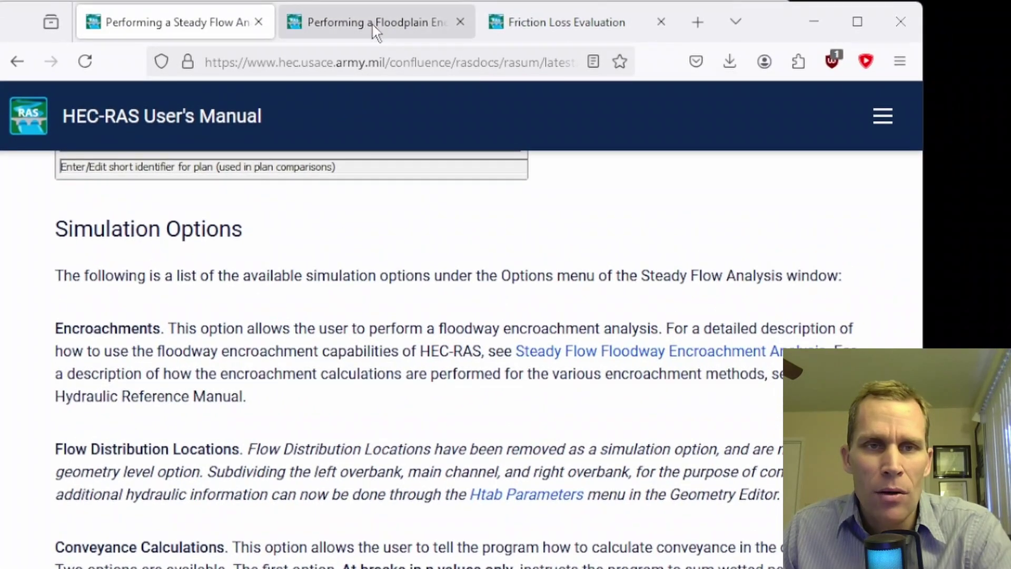
pyautogui.click(373, 24)
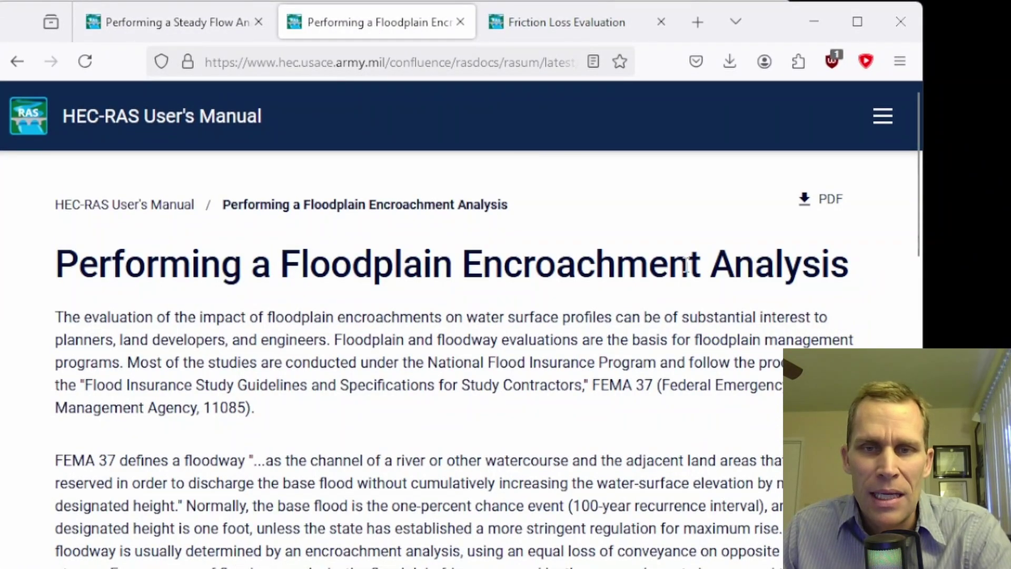
pyautogui.moveTo(914, 261); pyautogui.dragTo(1010, 262)
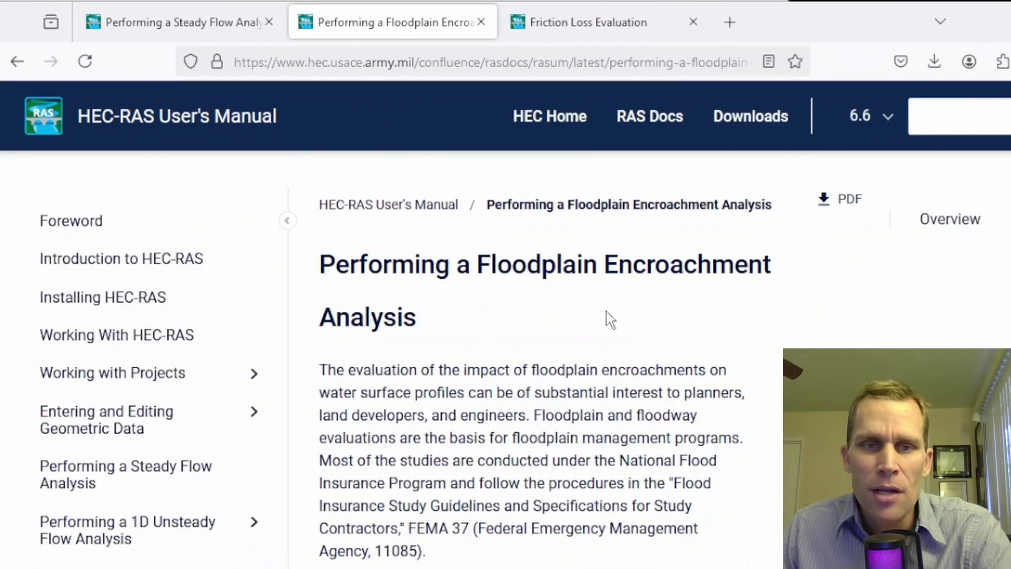
pyautogui.scroll(-4, 388, 400)
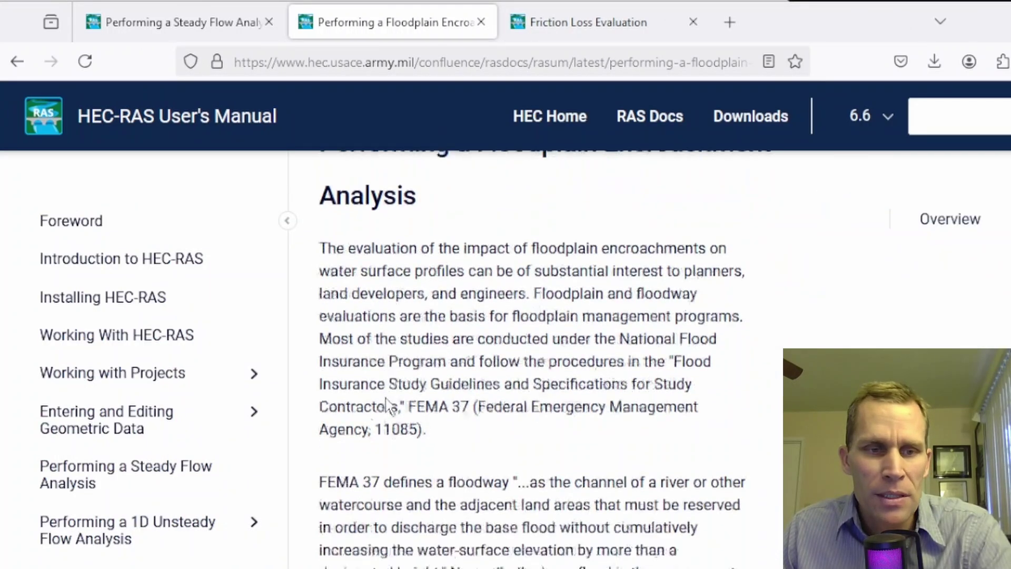
pyautogui.scroll(-6, 174, 440)
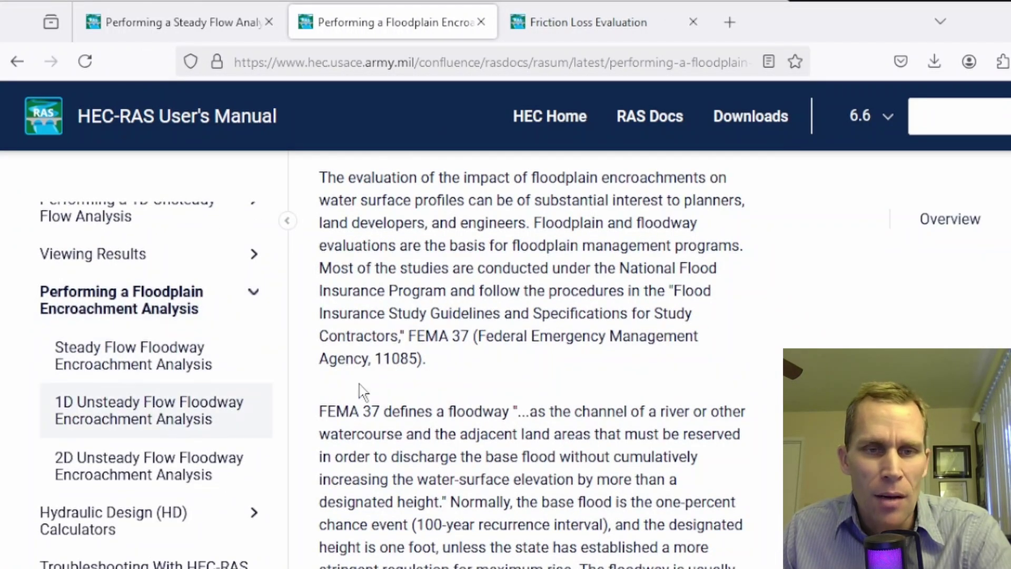
pyautogui.scroll(-12, 362, 391)
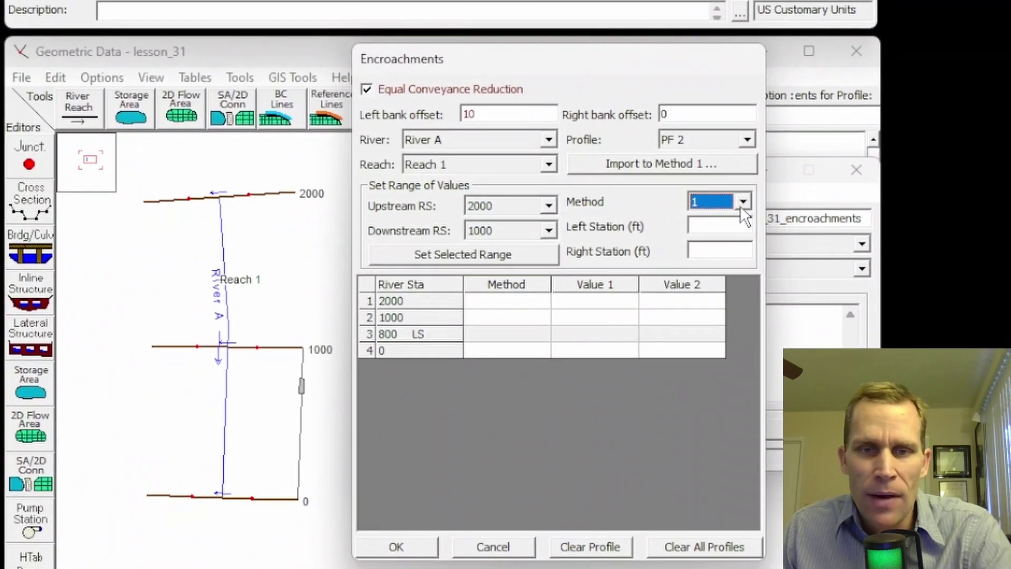
# Step: Back in HEC-RAS, keep encroachment method 1 and set its left station to 250 ft and right station to 750 ft
pyautogui.click(742, 201)
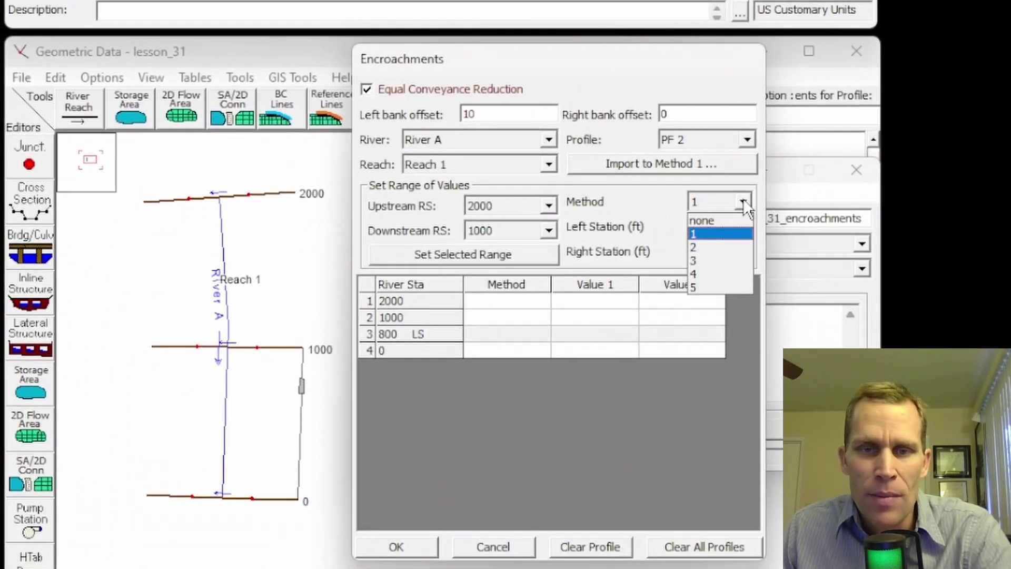
pyautogui.click(717, 232)
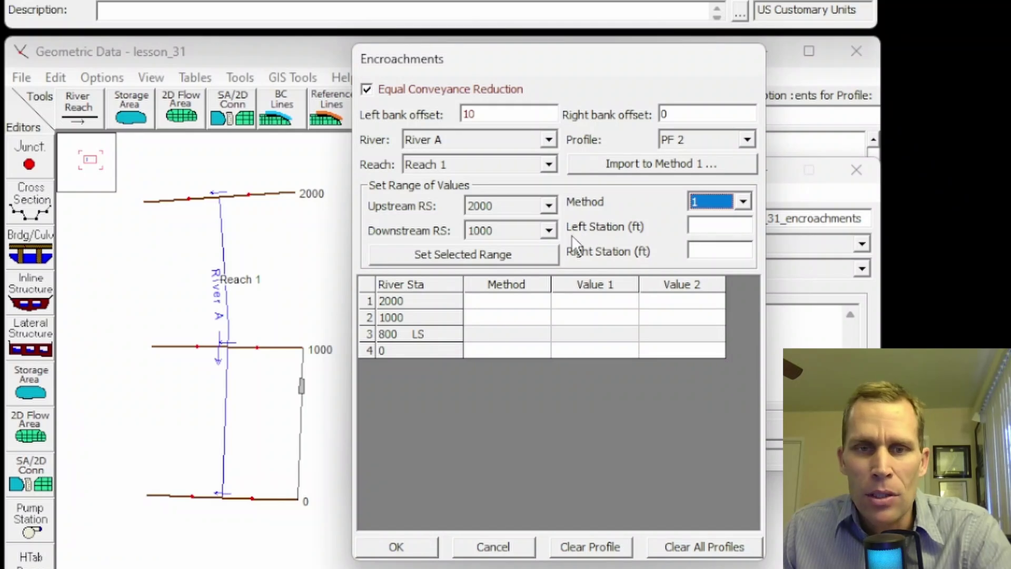
pyautogui.click(707, 227)
pyautogui.write('250')
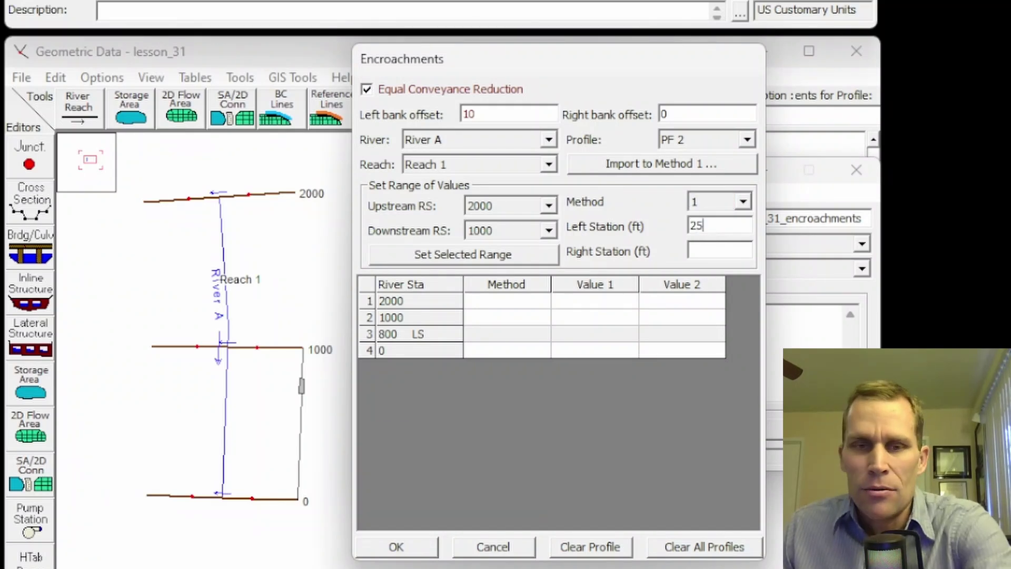
pyautogui.click(715, 252)
pyautogui.write('7')
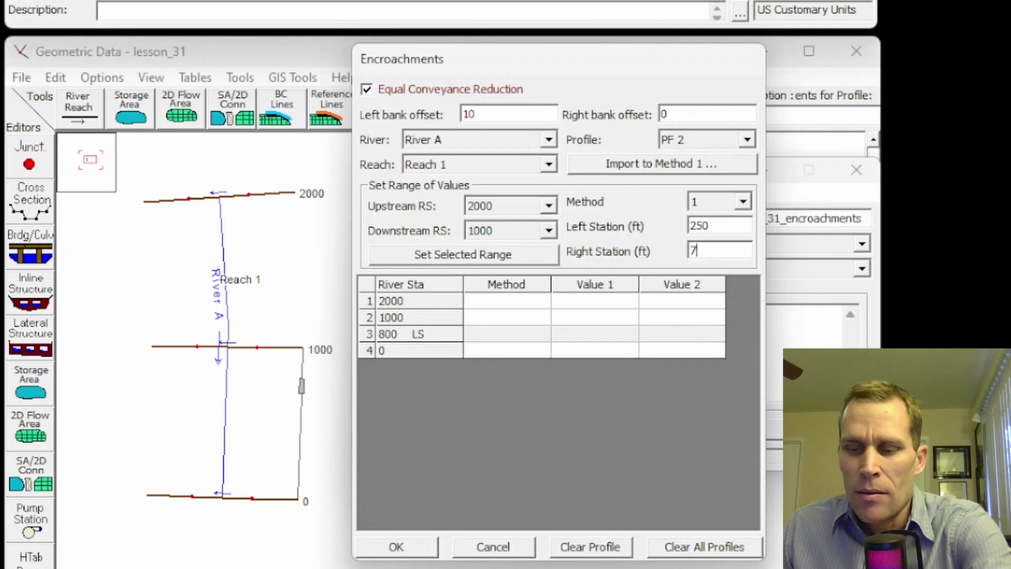
pyautogui.write('50')
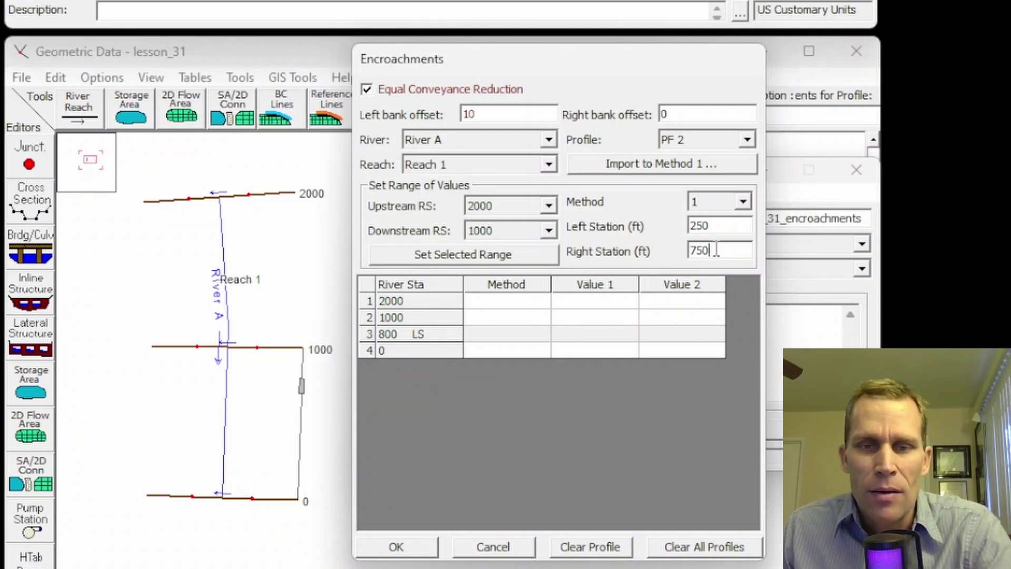
# Step: Change the encroachment method for the selected range to 2
pyautogui.click(742, 200)
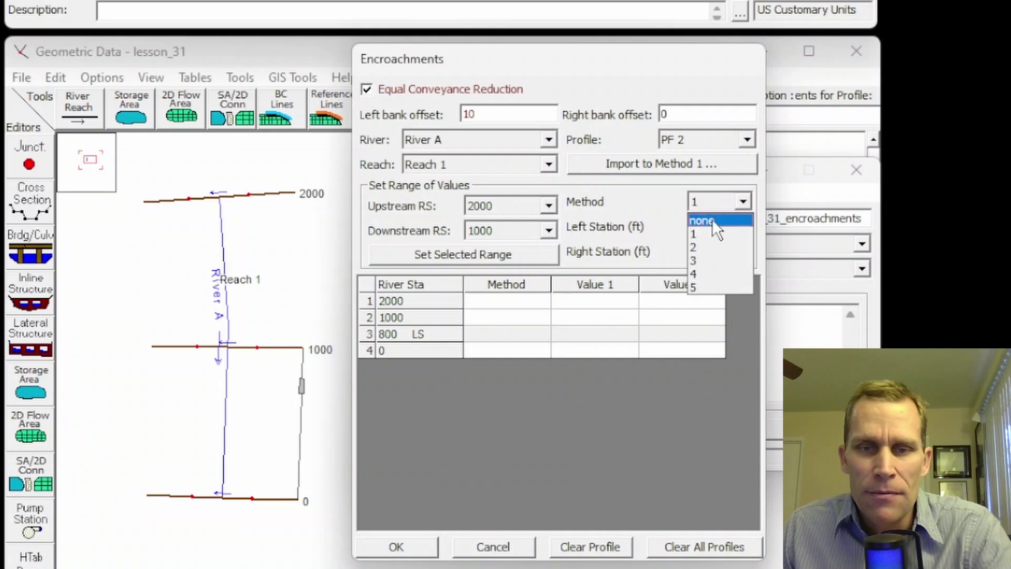
pyautogui.click(710, 247)
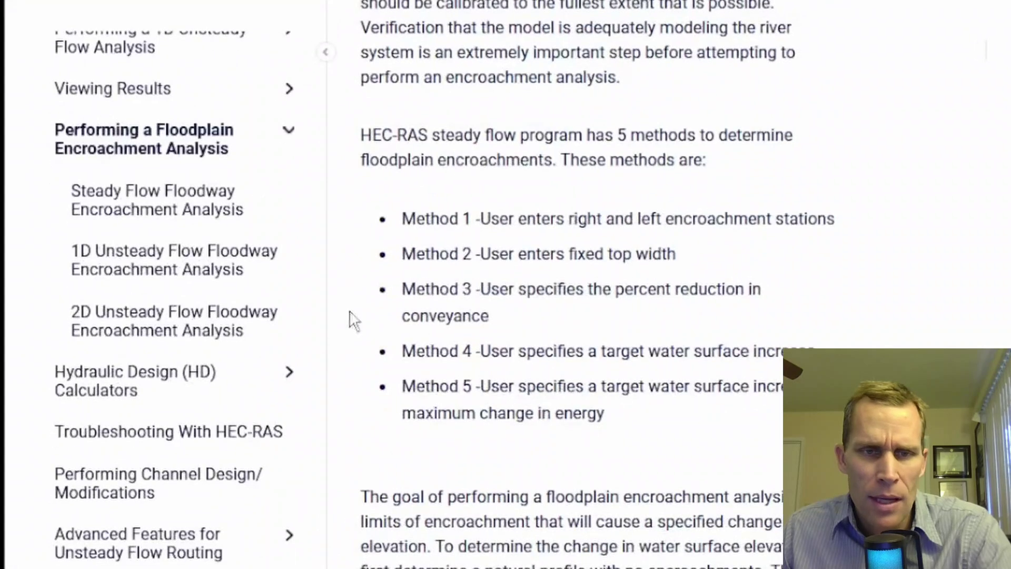
# Step: In the HEC-RAS User's Manual, examine the descriptions of encroachment Method 2 and Method 1
pyautogui.moveTo(417, 254); pyautogui.dragTo(688, 273)
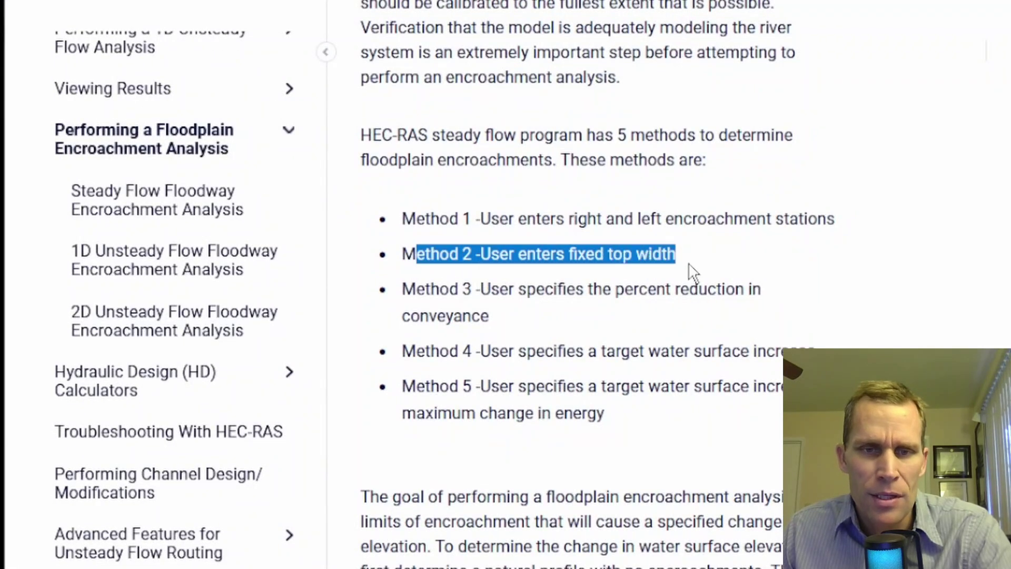
pyautogui.click(688, 274)
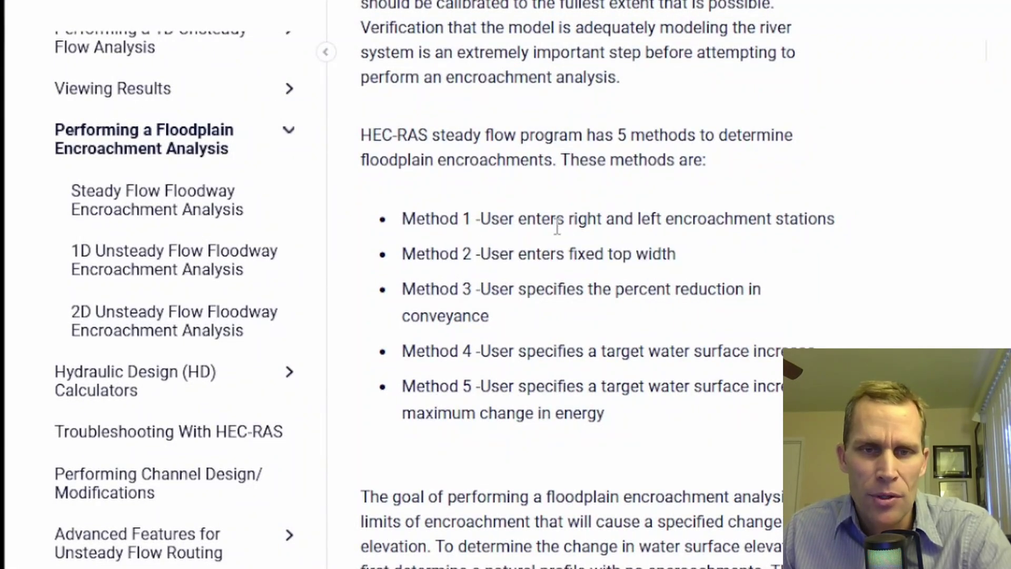
pyautogui.moveTo(515, 219); pyautogui.dragTo(828, 220)
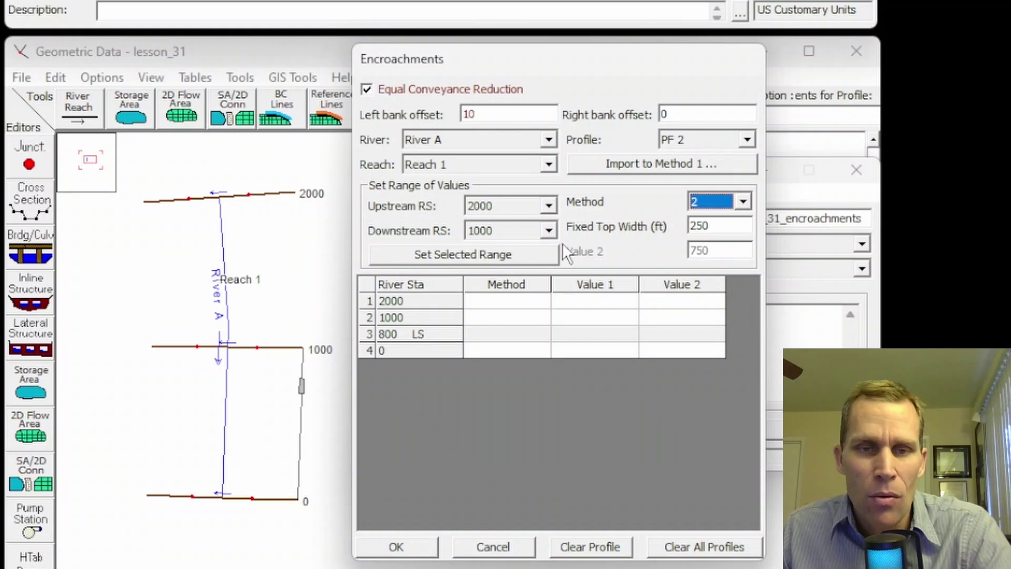
# Step: Apply method 2 with a 250 ft fixed top width to river stations 2000 to 1000, and overwrite it with method 1, stations 250 and 750 ft
pyautogui.click(448, 253)
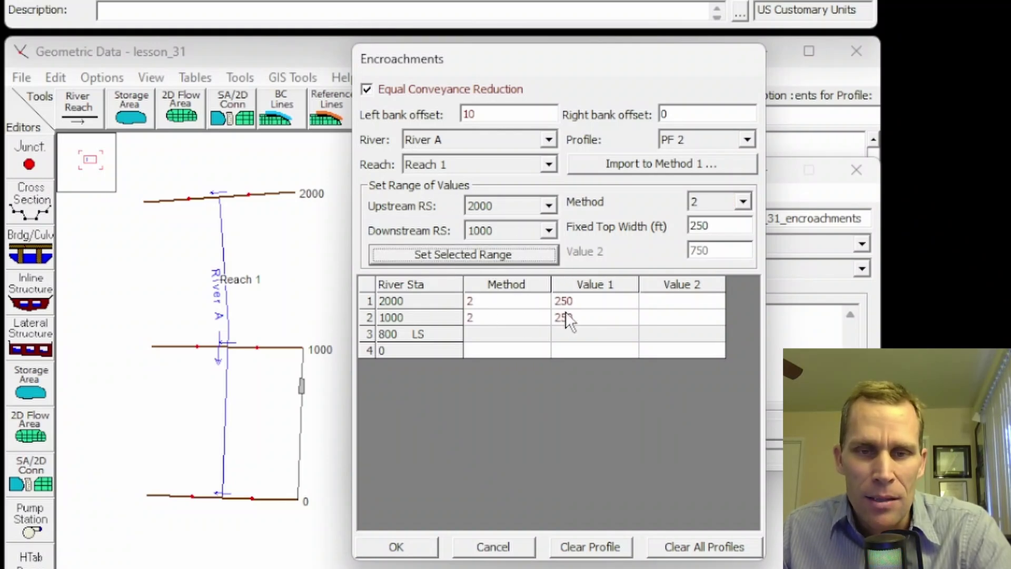
pyautogui.click(743, 201)
pyautogui.click(711, 234)
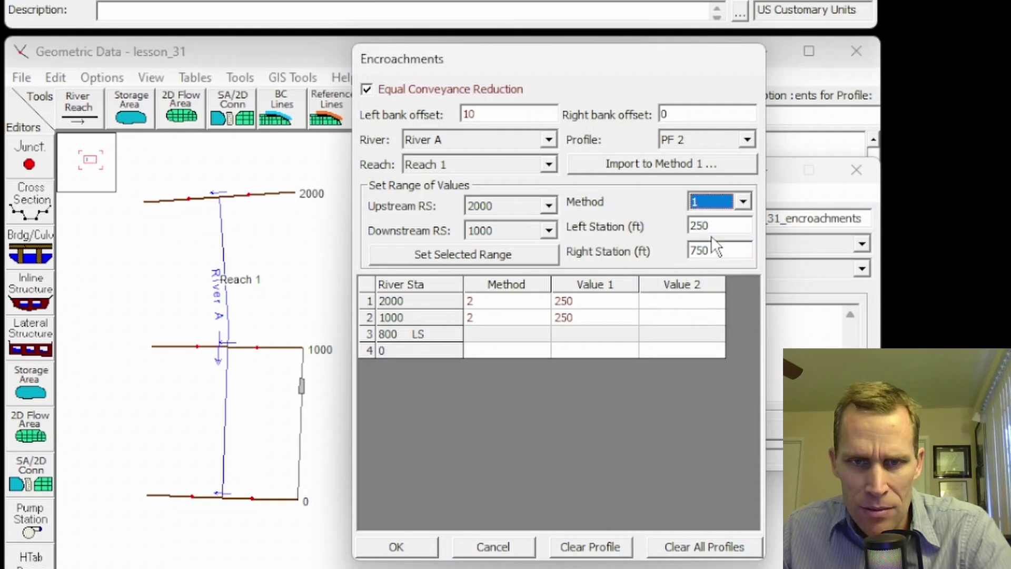
pyautogui.click(472, 256)
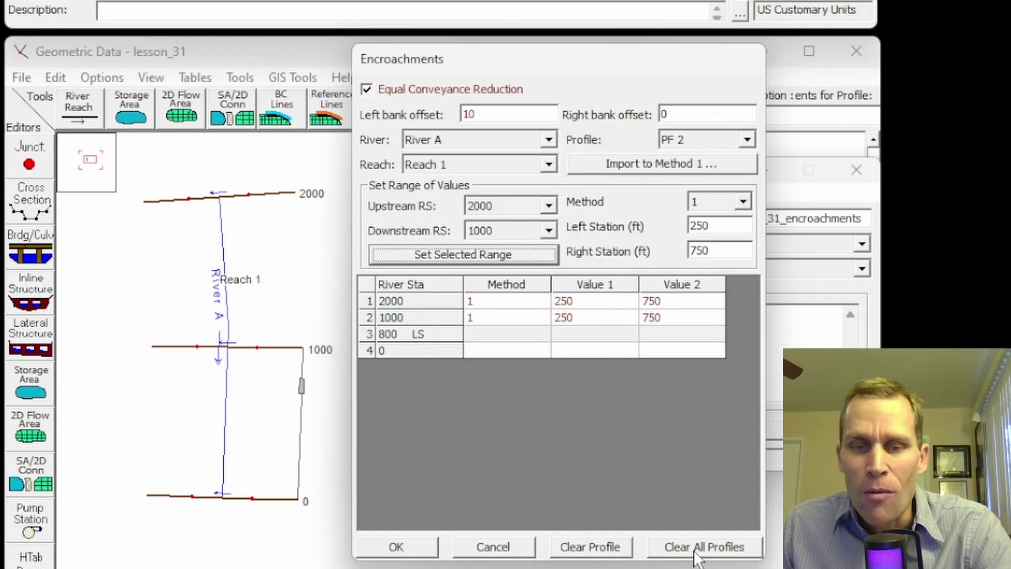
# Step: Clear all encroachment data for profile PF 2 on Reach 1 and accept the encroachment settings
pyautogui.click(591, 547)
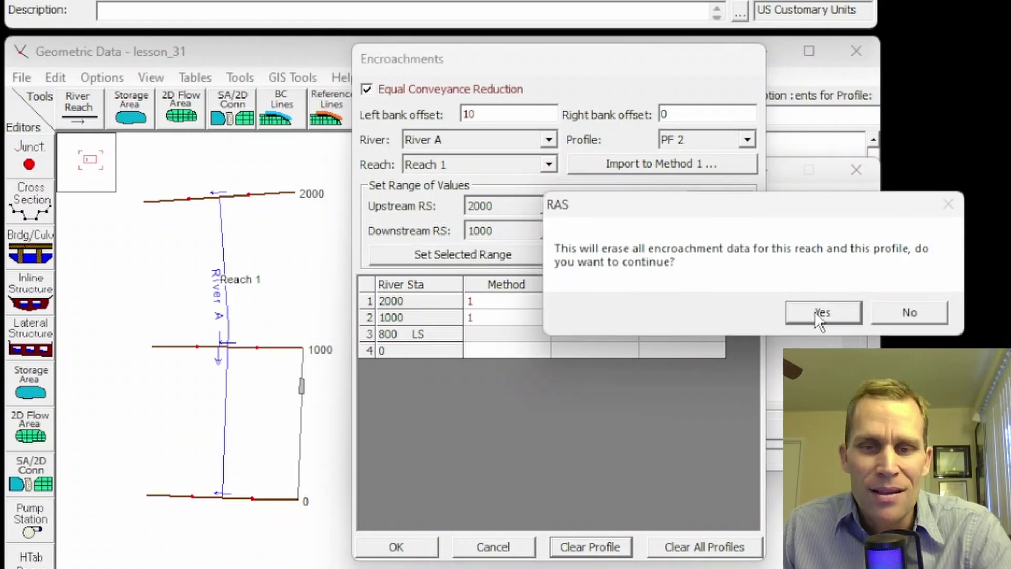
pyautogui.click(816, 313)
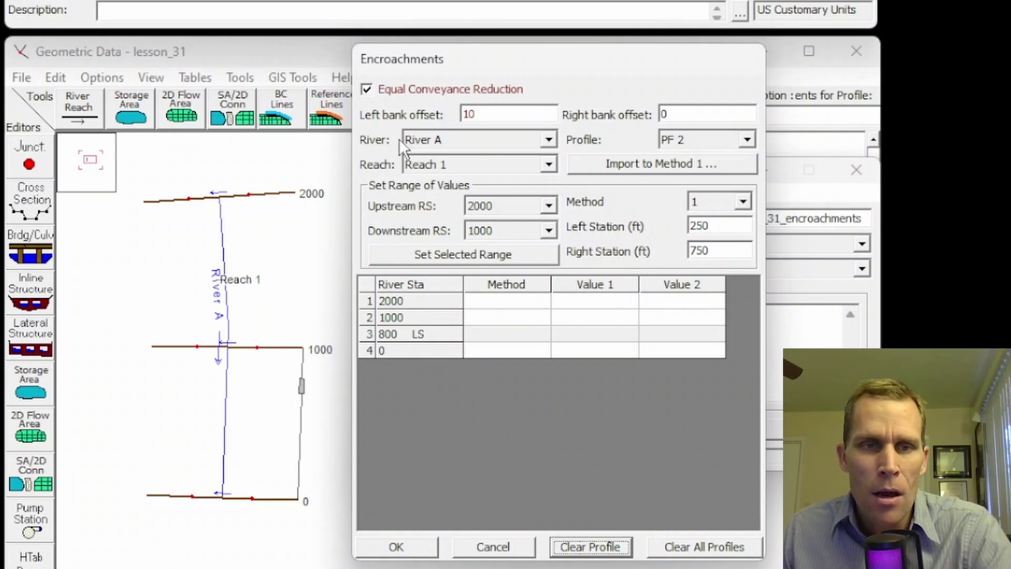
pyautogui.click(396, 547)
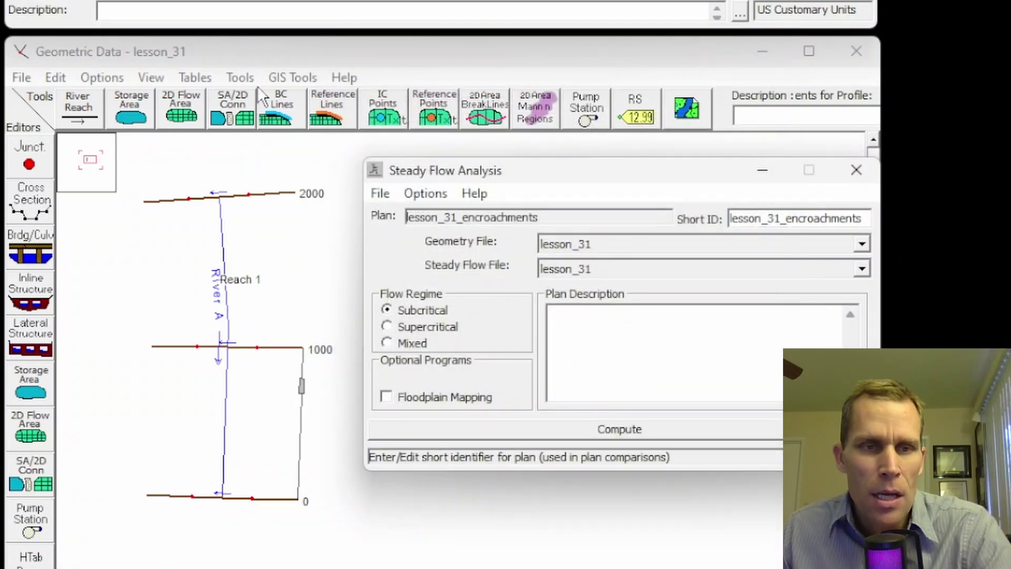
# Step: Open the steady flow conveyance calculation options, try the HEC2 Style method, and settle on At breaks in n values only
pyautogui.click(424, 194)
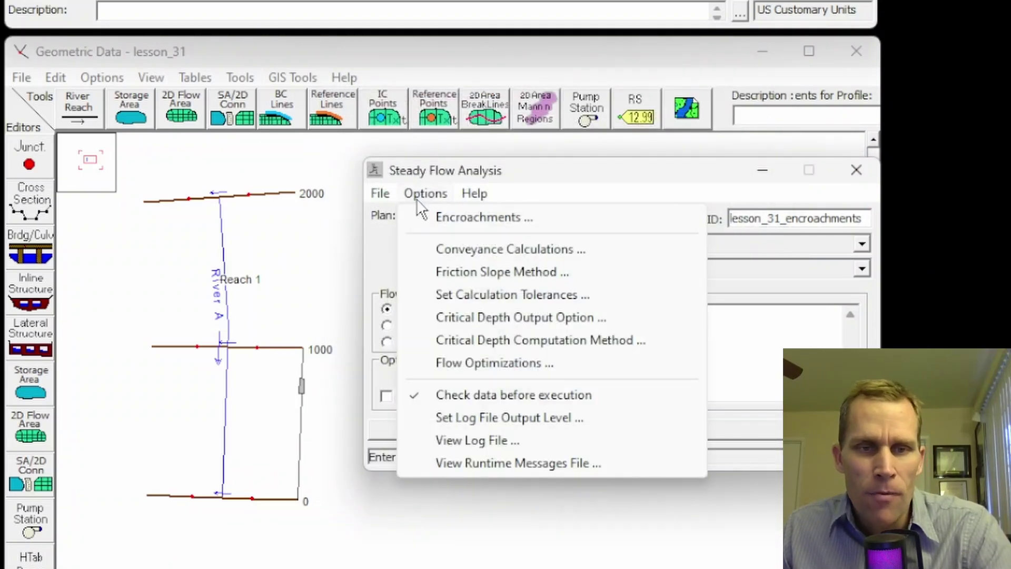
pyautogui.click(470, 252)
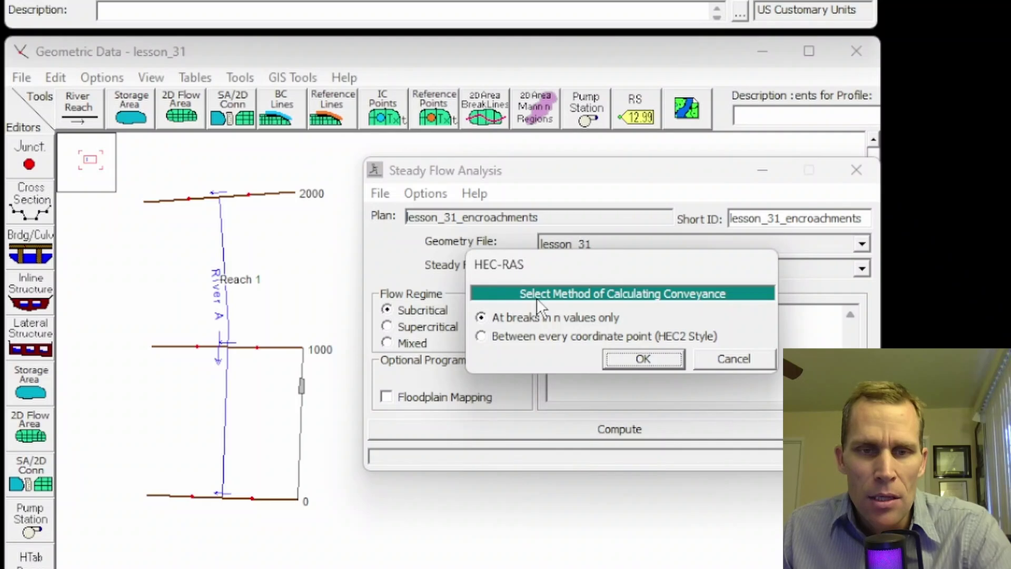
pyautogui.moveTo(549, 264); pyautogui.dragTo(450, 279)
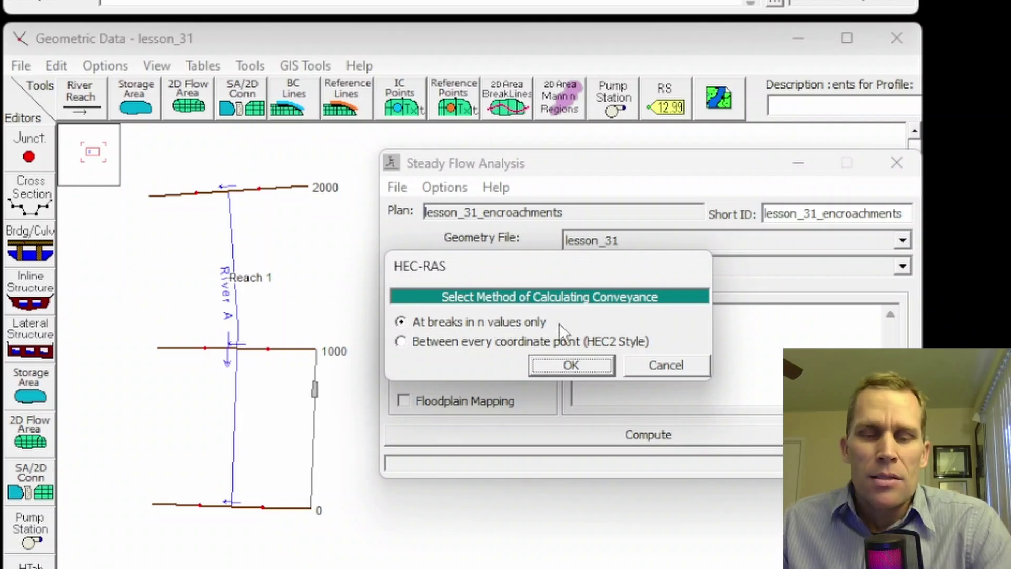
pyautogui.click(406, 340)
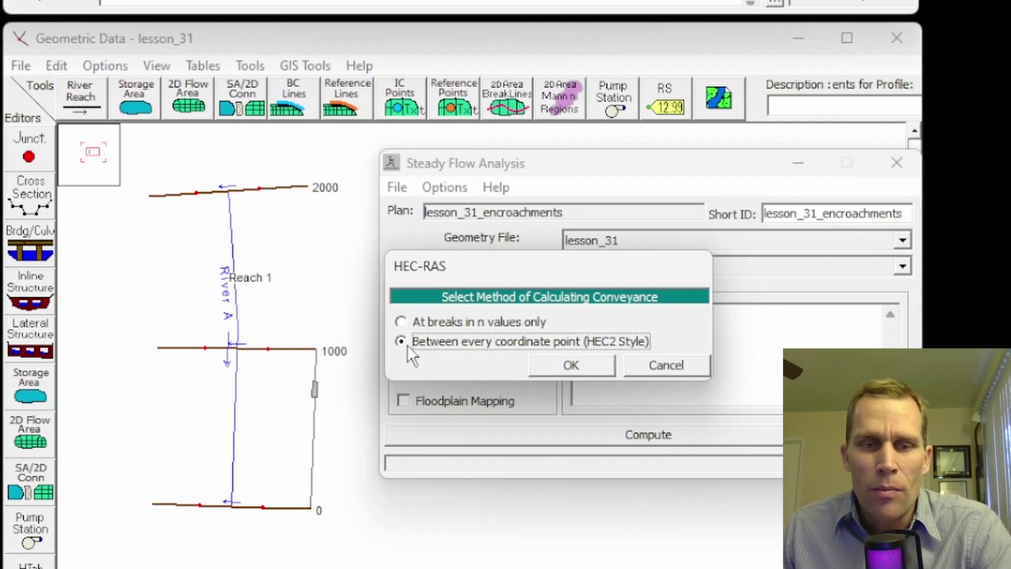
pyautogui.click(400, 322)
pyautogui.click(401, 341)
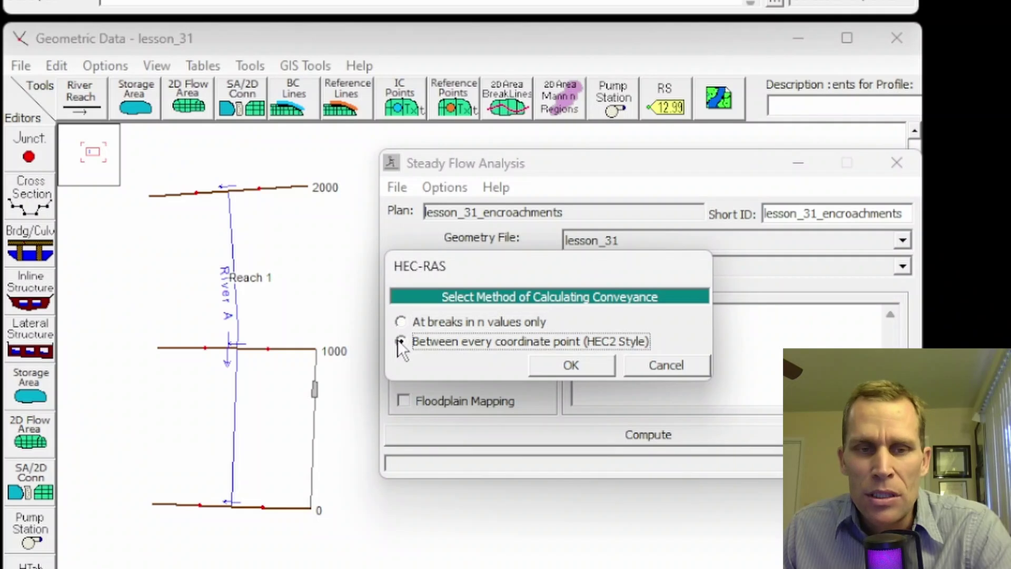
pyautogui.click(401, 322)
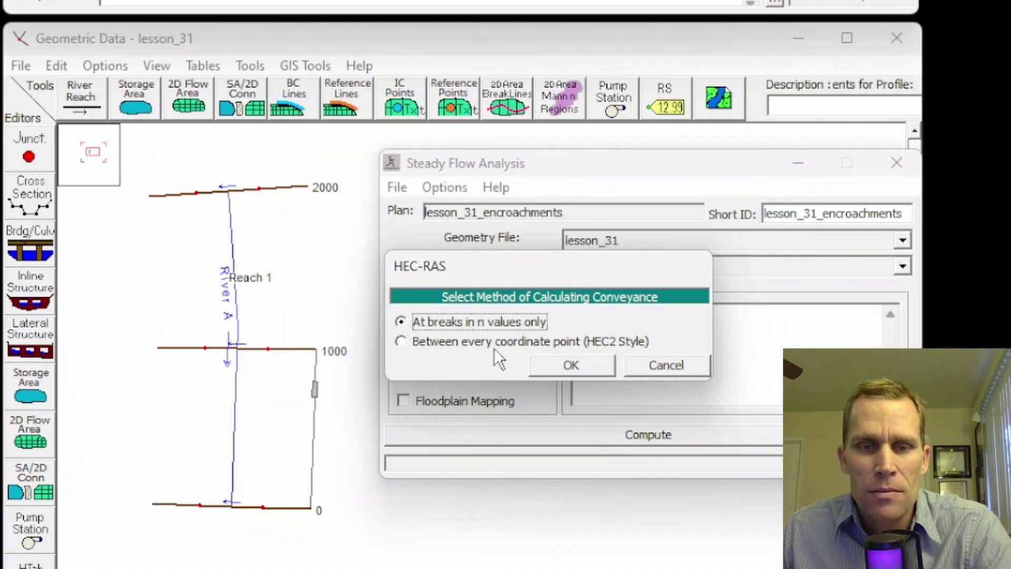
pyautogui.click(595, 369)
# Step: Open the steady flow friction slope methods, try Program Selects Appropriate method, and return the selection to Average Conveyance
pyautogui.click(446, 189)
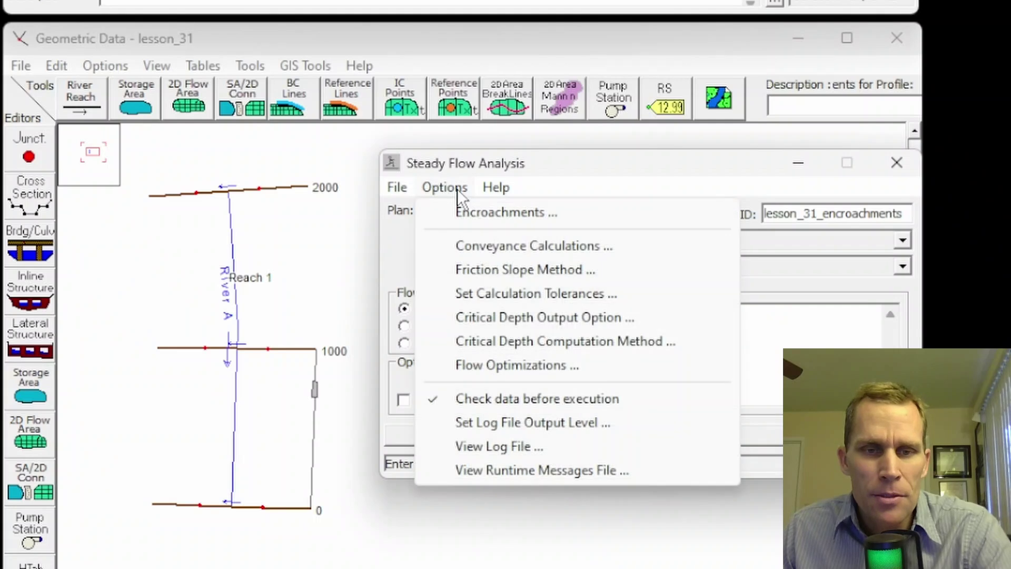
pyautogui.click(525, 271)
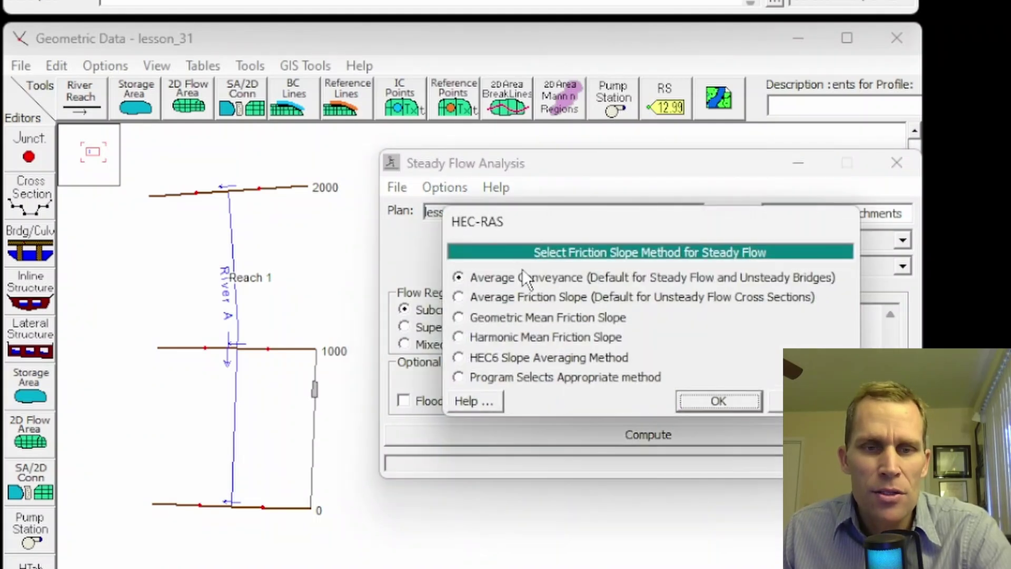
pyautogui.moveTo(554, 222); pyautogui.dragTo(492, 230)
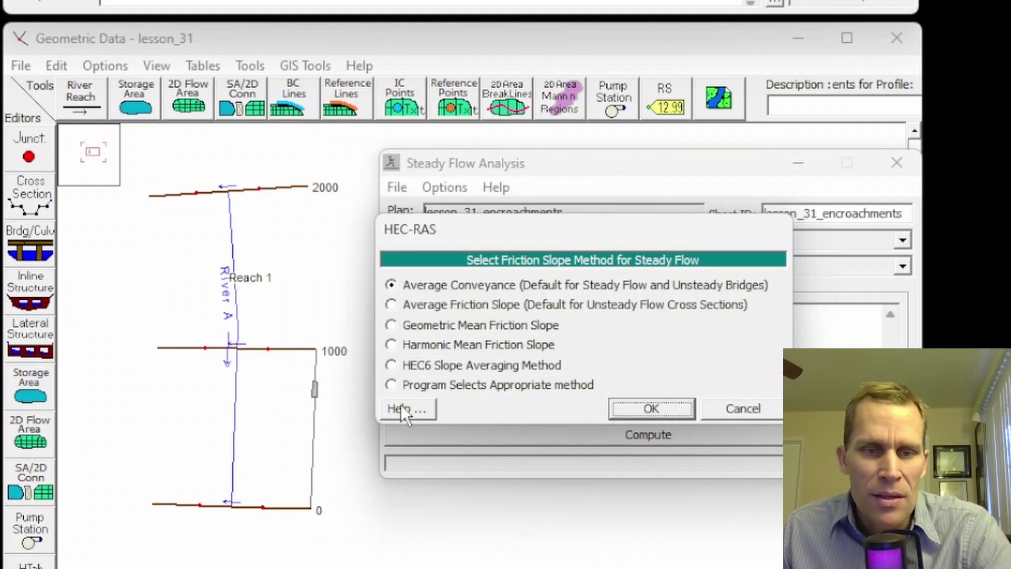
pyautogui.click(392, 385)
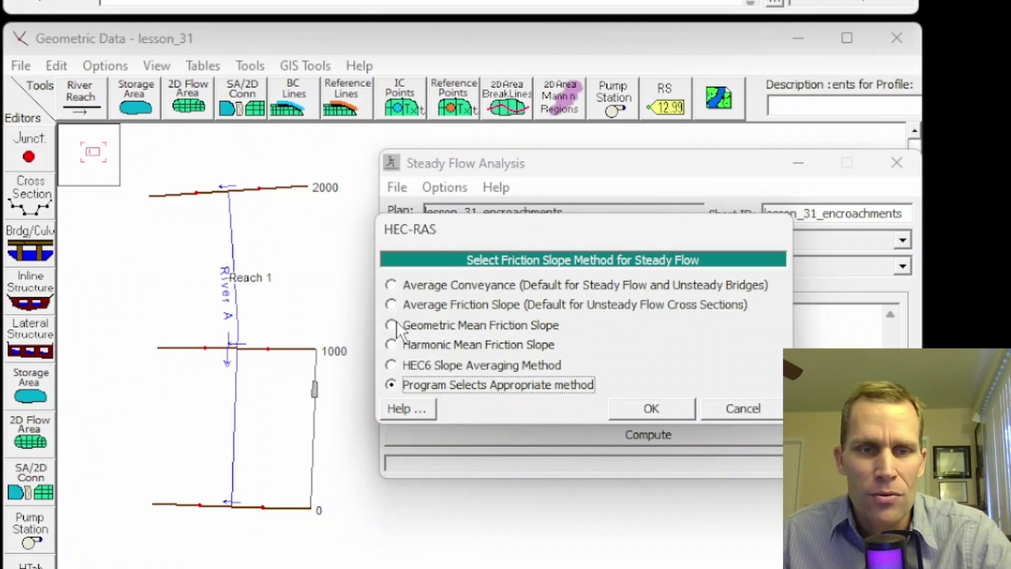
pyautogui.click(392, 286)
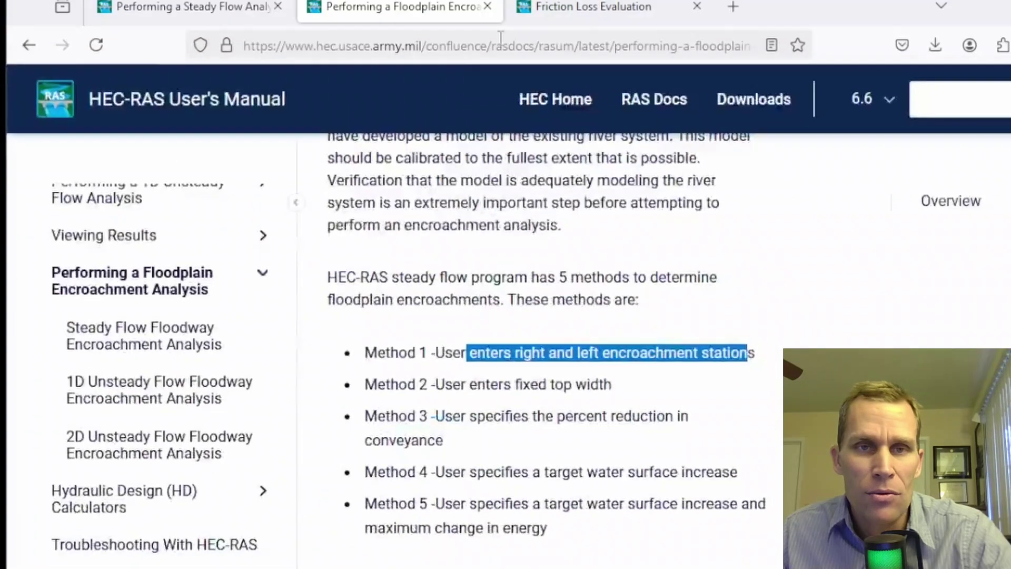
# Step: Switch to the HEC-RAS Hydraulic Reference Manual in the browser and review the friction slope equations on the Friction Loss Evaluation page
pyautogui.click(535, 31)
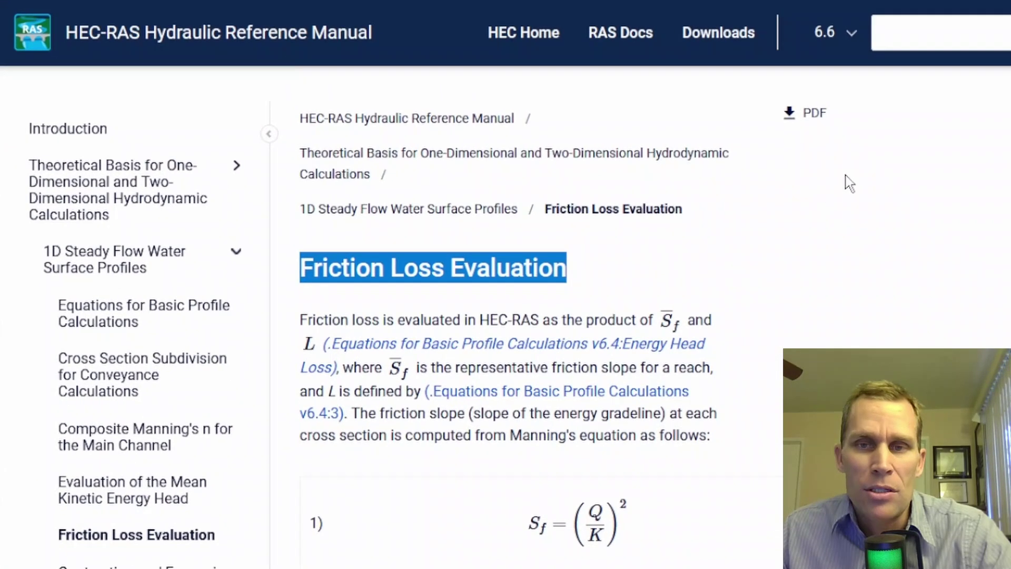
pyautogui.click(738, 200)
pyautogui.scroll(-5, 310, 339)
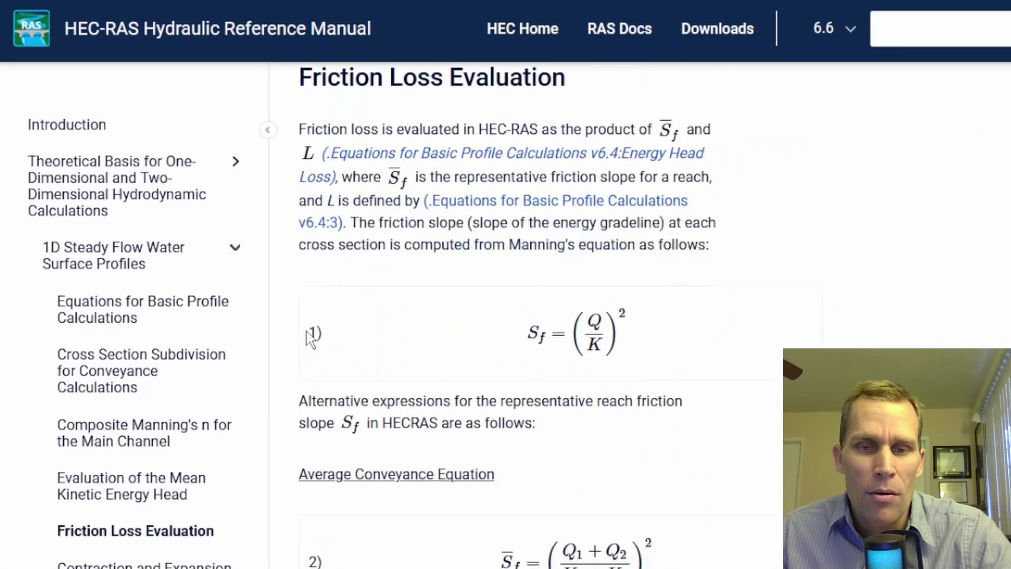
pyautogui.scroll(2, 327, 236)
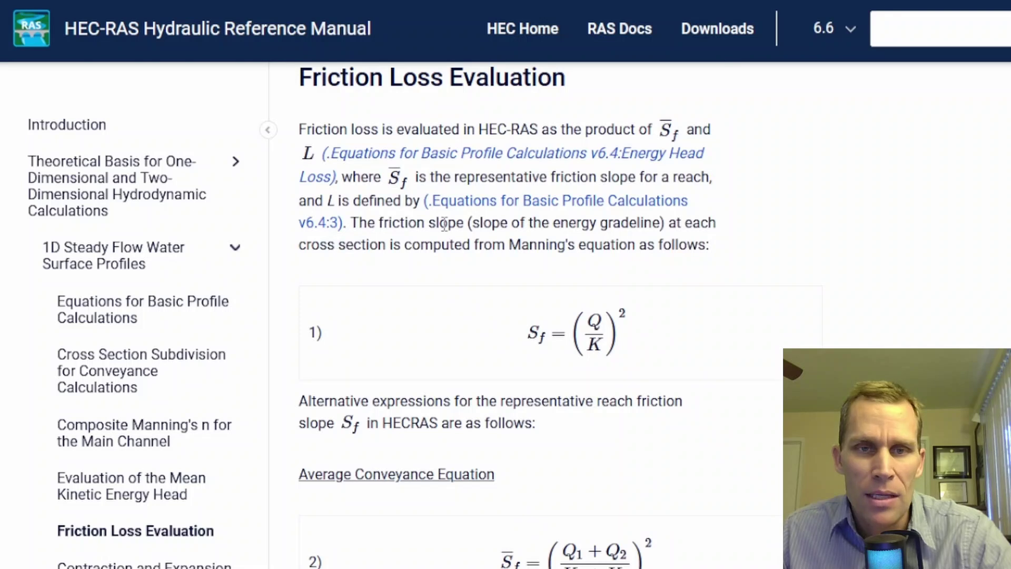
pyautogui.scroll(-5, 444, 224)
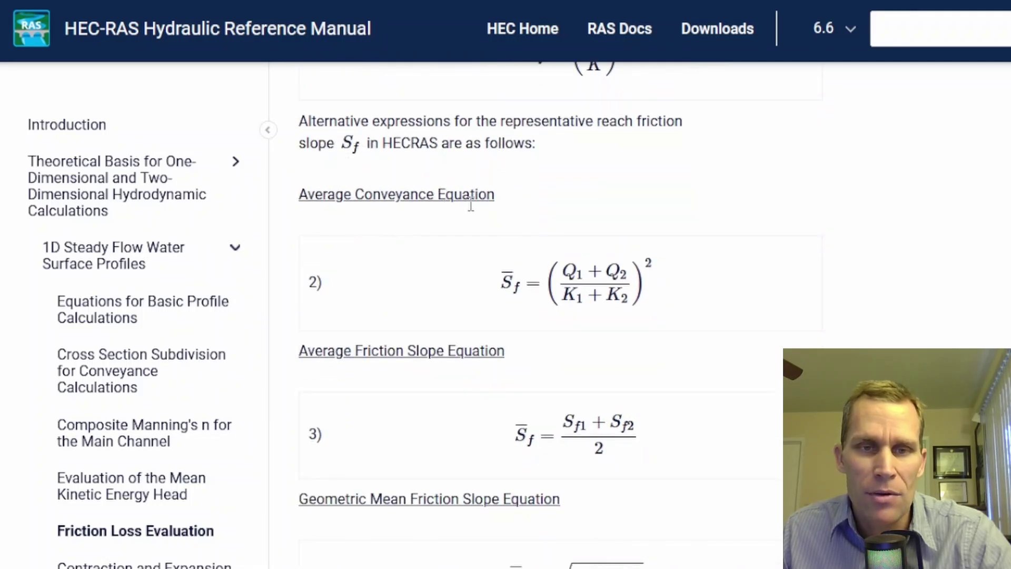
pyautogui.scroll(-3, 470, 211)
pyautogui.scroll(-3, 470, 227)
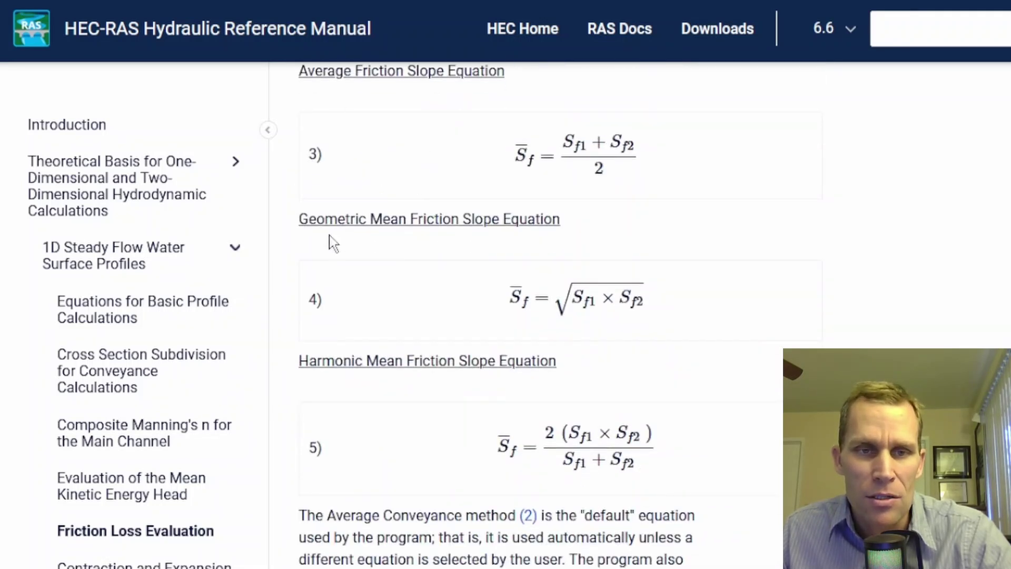
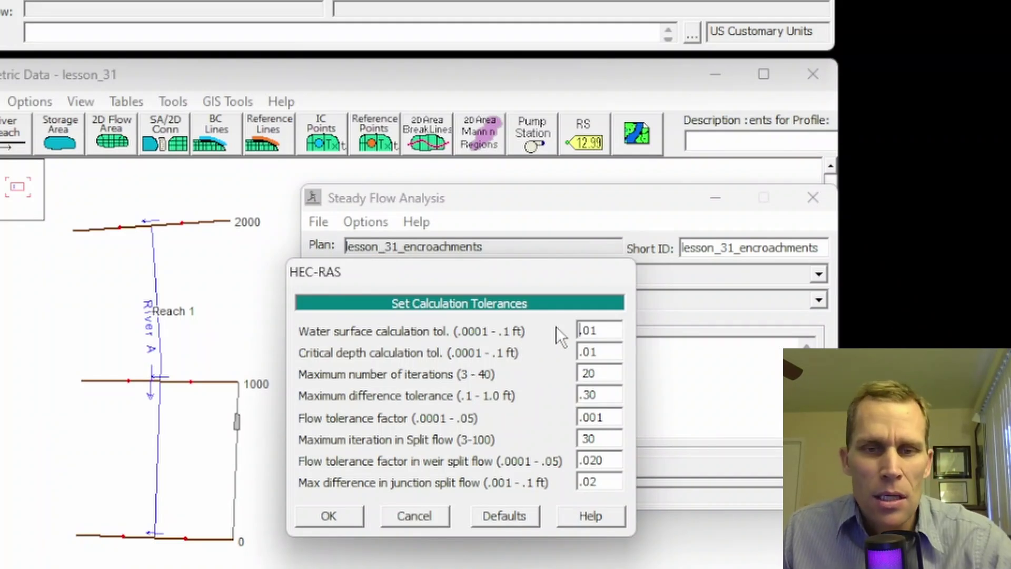
# Step: Back in HEC-RAS, examine the water surface and critical depth calculation tolerances for the steady flow run
pyautogui.click(605, 327)
pyautogui.doubleClick(606, 326)
pyautogui.press('Tab')
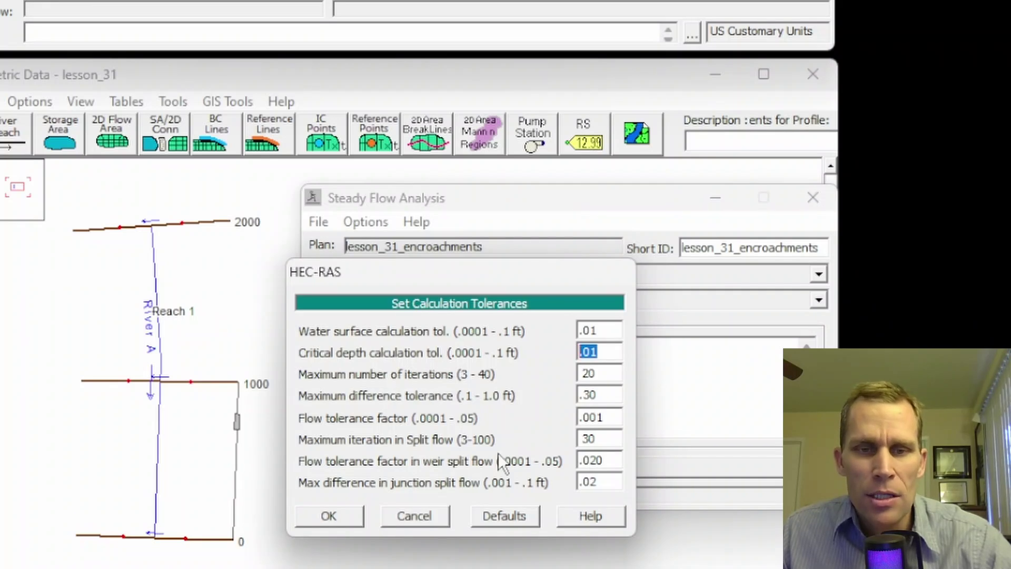
pyautogui.doubleClick(607, 335)
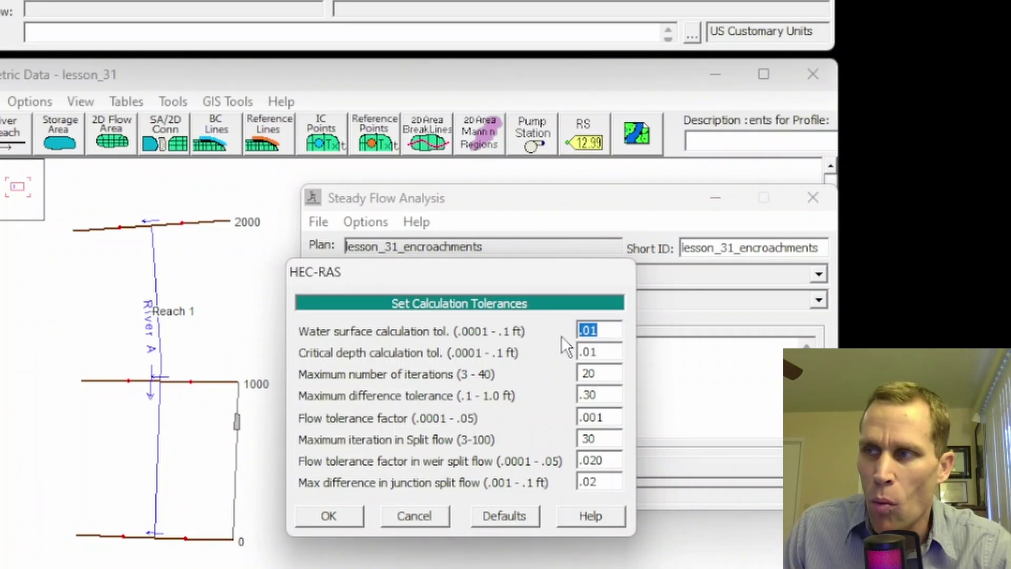
pyautogui.moveTo(610, 330); pyautogui.dragTo(573, 335)
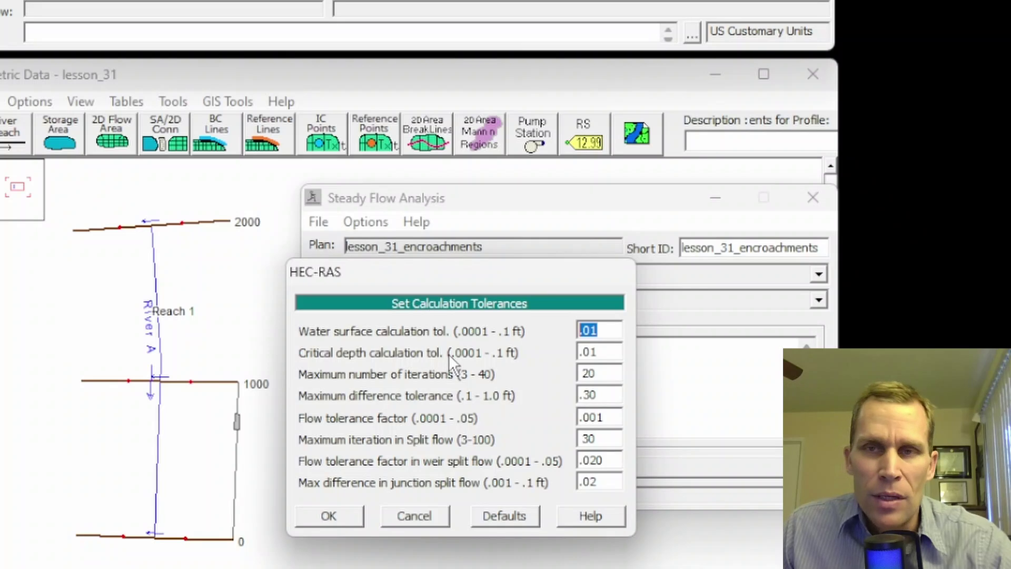
pyautogui.press('Tab')
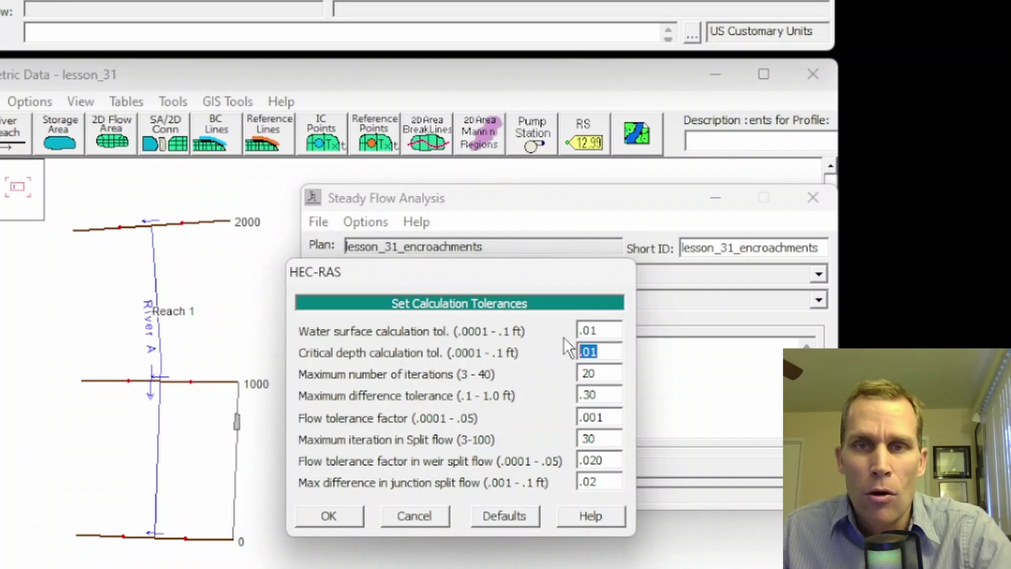
pyautogui.click(610, 332)
pyautogui.moveTo(609, 332); pyautogui.dragTo(567, 338)
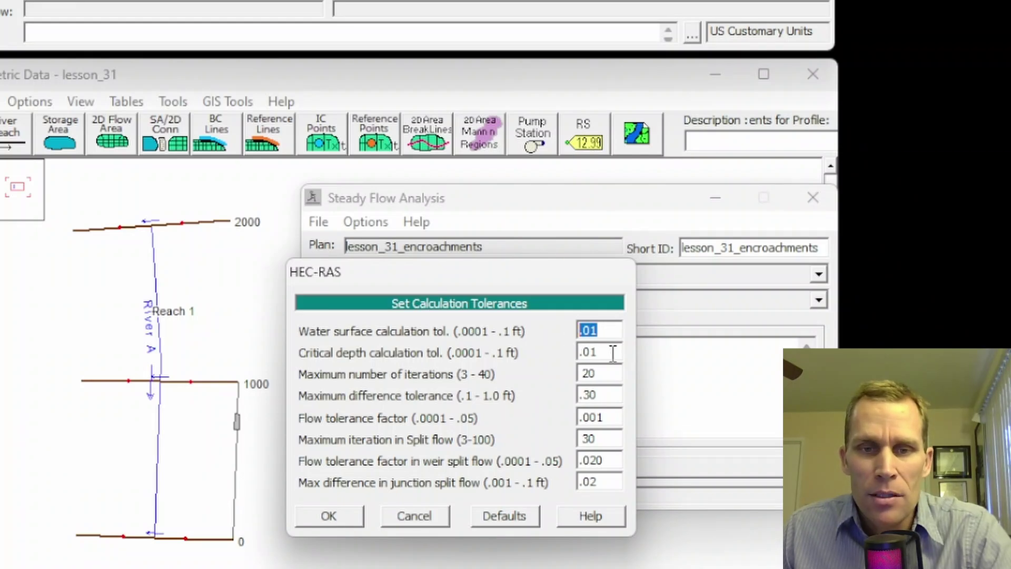
# Step: Examine the maximum number of iterations and the maximum difference tolerance in the calculation tolerances
pyautogui.moveTo(603, 373); pyautogui.dragTo(562, 374)
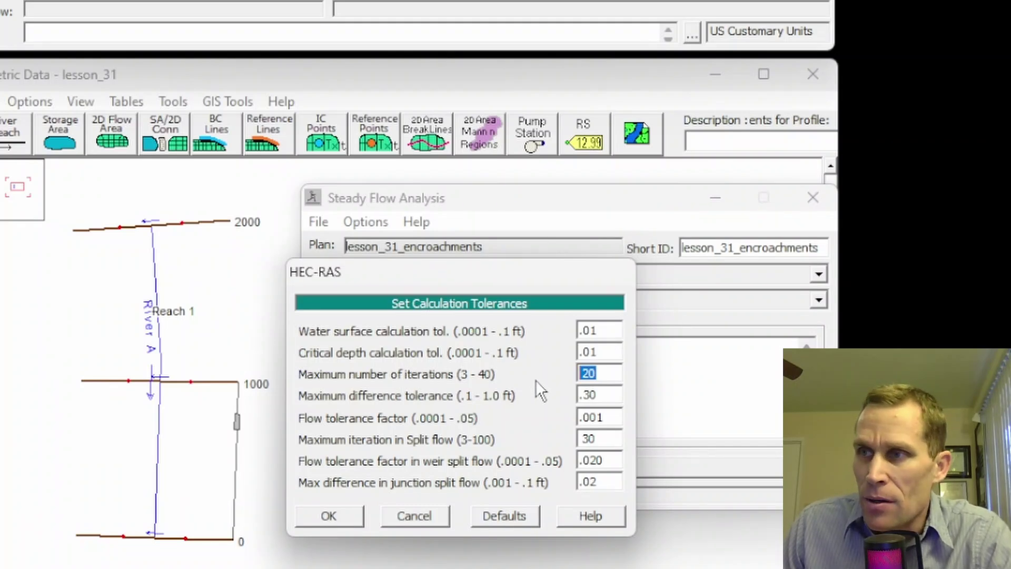
pyautogui.click(614, 396)
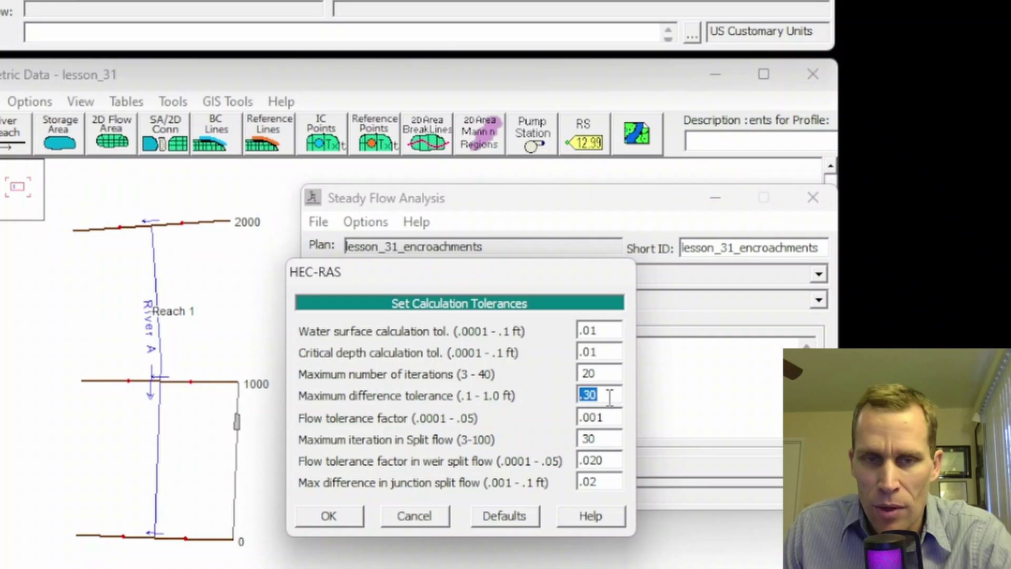
pyautogui.click(606, 373)
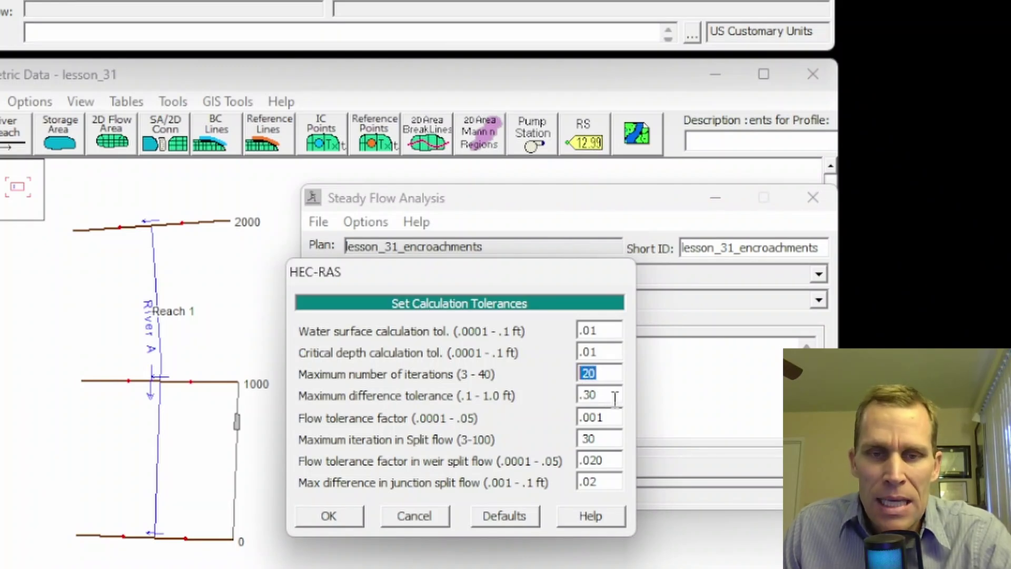
pyautogui.click(583, 396)
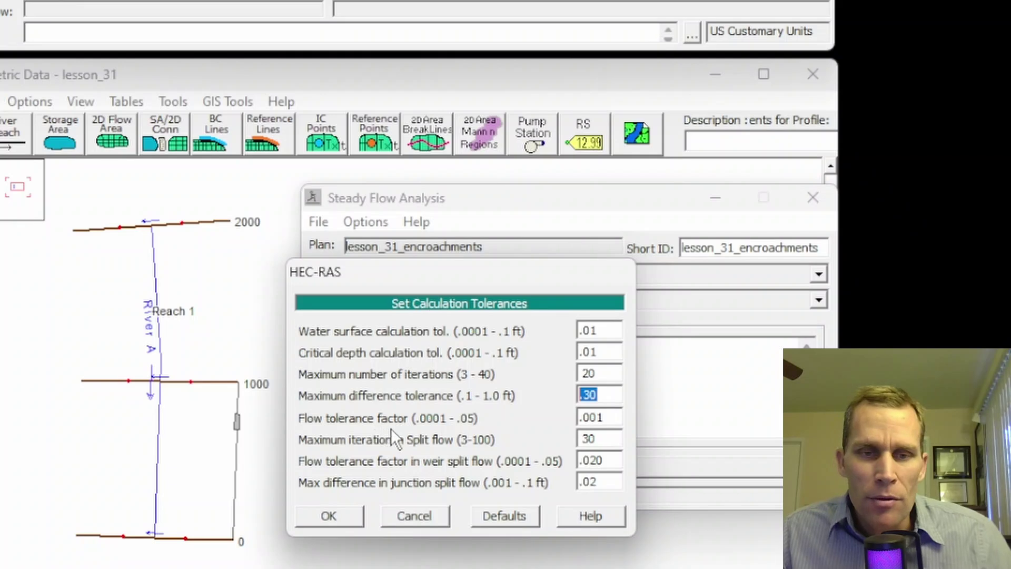
# Step: Examine the flow tolerance factor and the maximum difference in junction split flow, then accept the calculation tolerances
pyautogui.press('Tab')
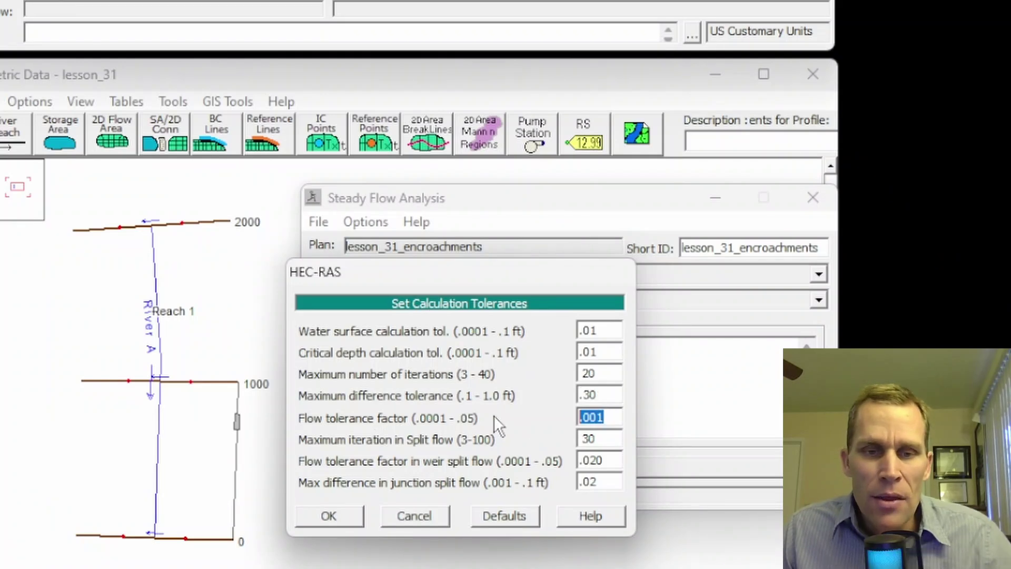
pyautogui.click(609, 418)
pyautogui.moveTo(609, 418); pyautogui.dragTo(570, 424)
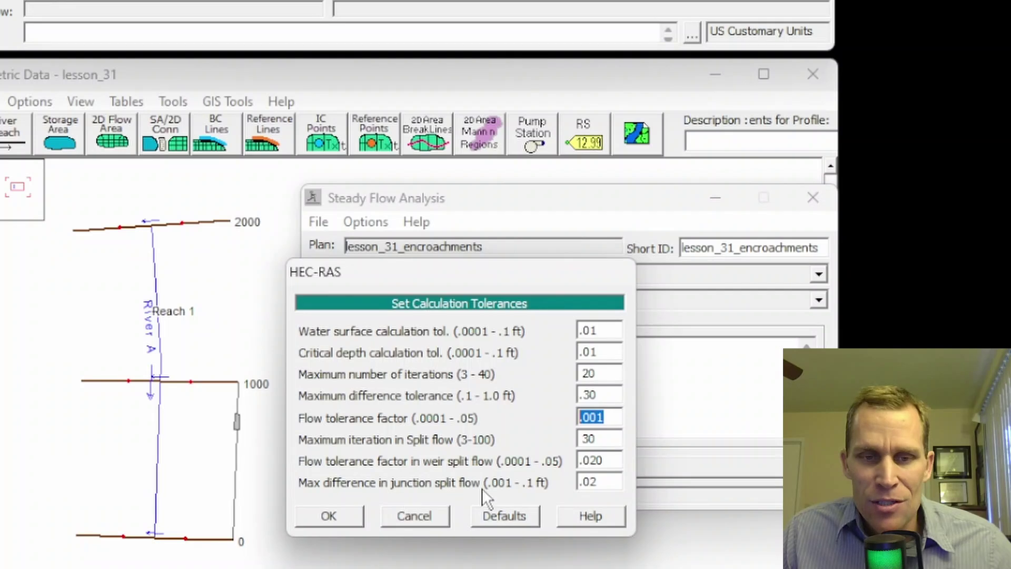
pyautogui.click(599, 484)
pyautogui.moveTo(599, 485); pyautogui.dragTo(552, 495)
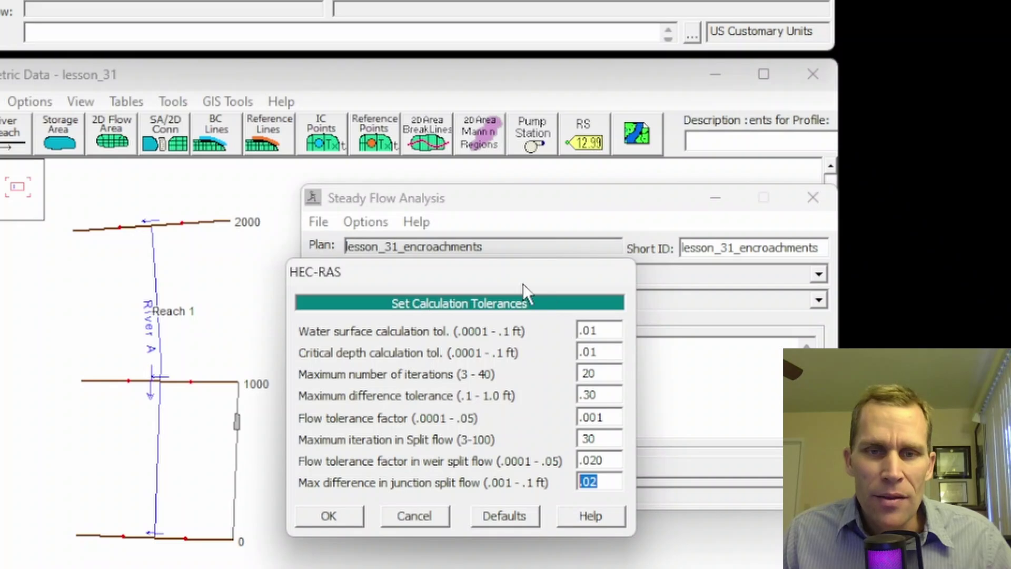
pyautogui.moveTo(525, 284)
pyautogui.mouseDown()
pyautogui.moveTo(536, 267)
pyautogui.moveTo(525, 286)
pyautogui.mouseUp()
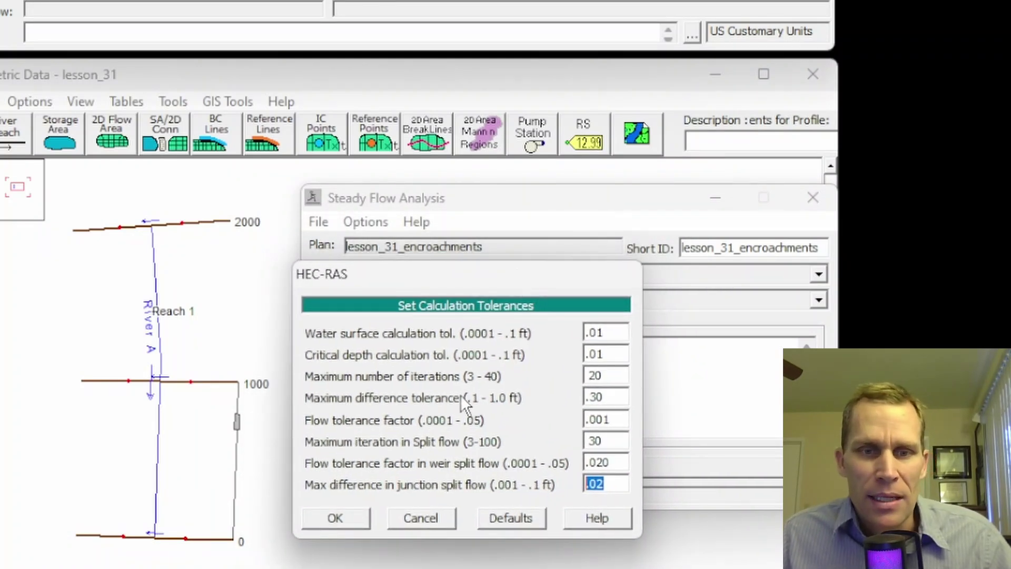
pyautogui.click(343, 523)
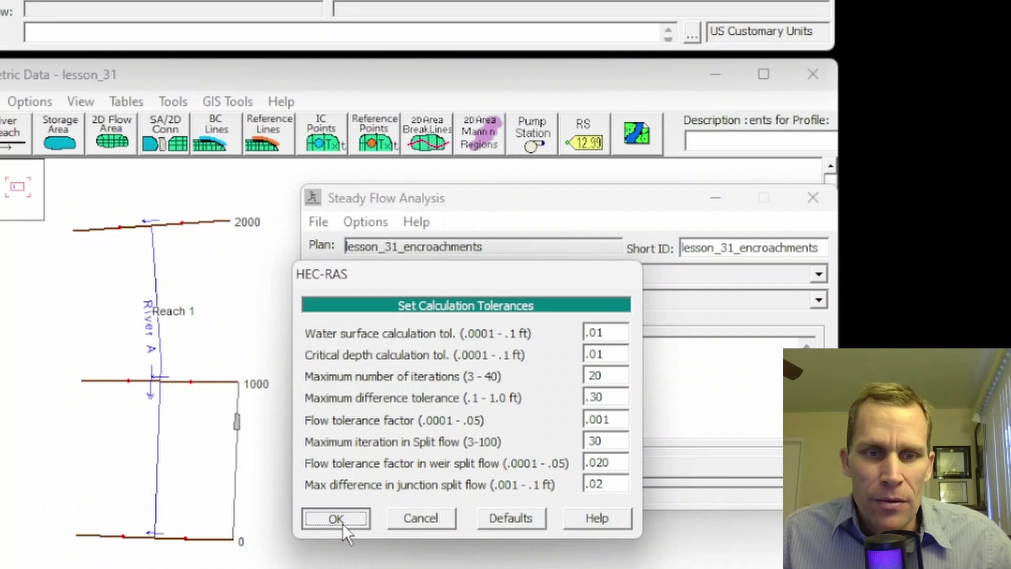
# Step: Set the critical depth output option to Critical Always Calculated
pyautogui.click(358, 221)
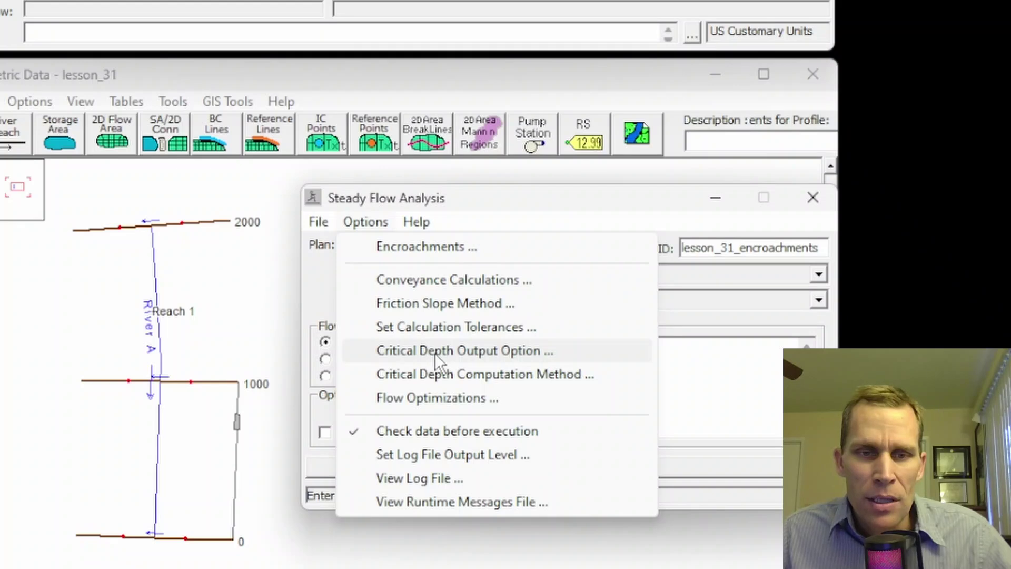
pyautogui.click(464, 351)
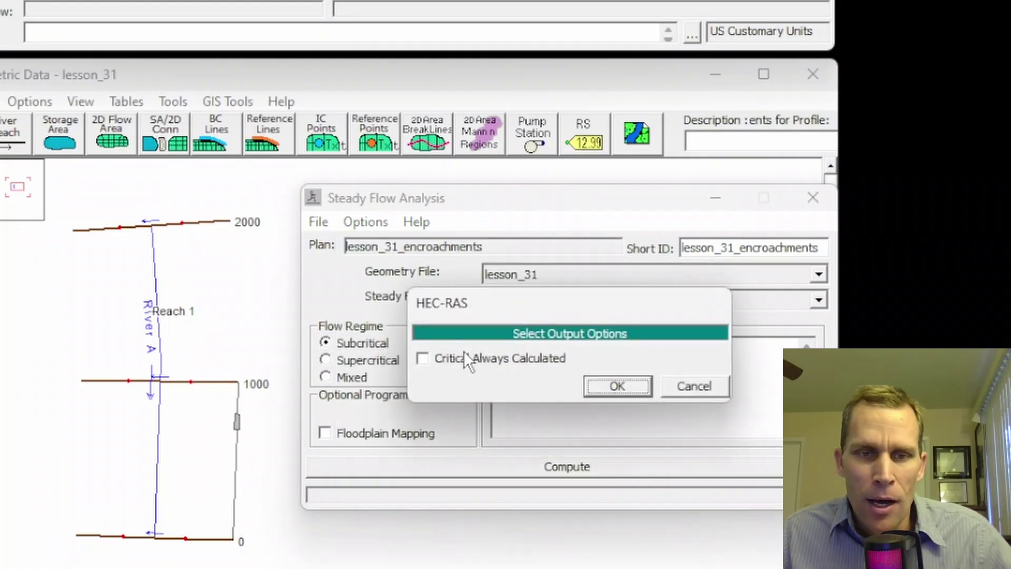
pyautogui.click(422, 359)
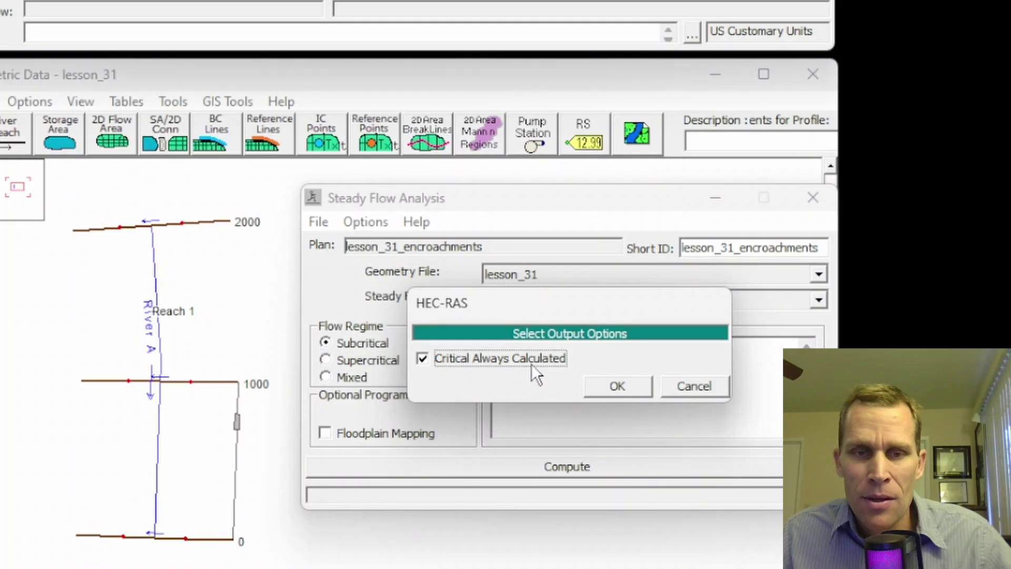
pyautogui.click(618, 386)
# Step: Review the critical depth computation methods, try Multiple Critical Depth Search, and accept the Parabolic method (Faster Method)
pyautogui.click(366, 222)
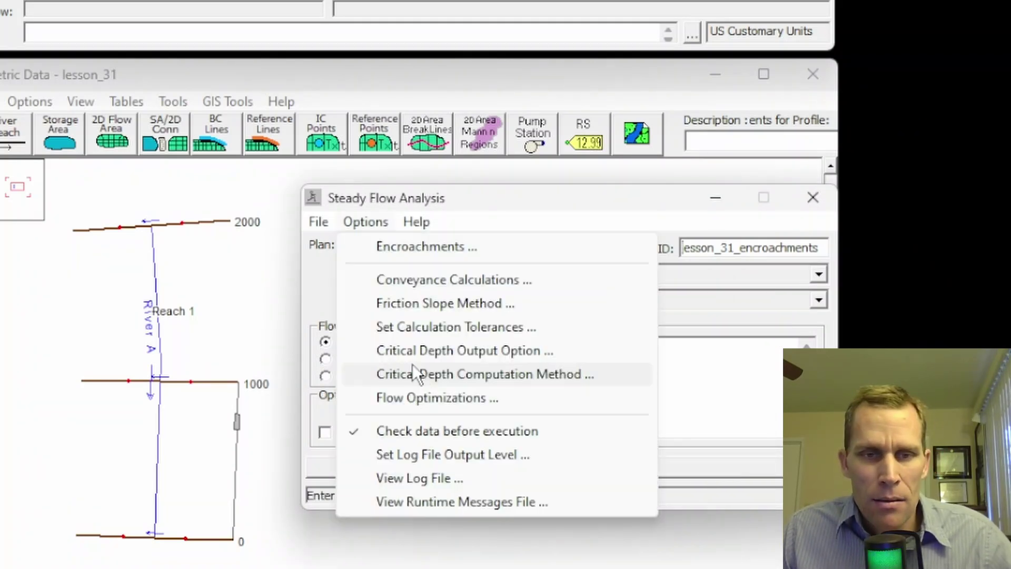
pyautogui.click(438, 373)
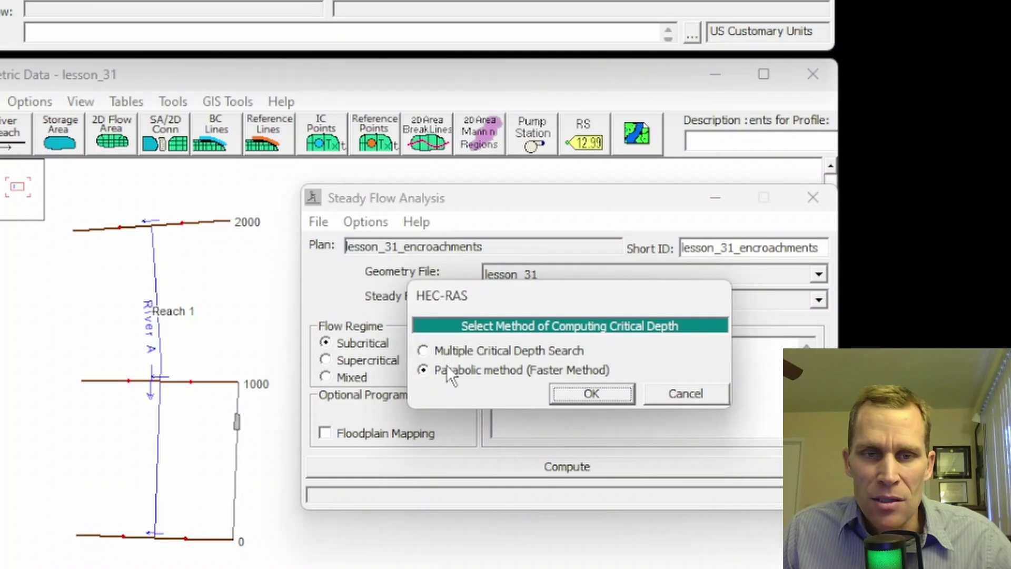
pyautogui.moveTo(522, 293); pyautogui.dragTo(440, 322)
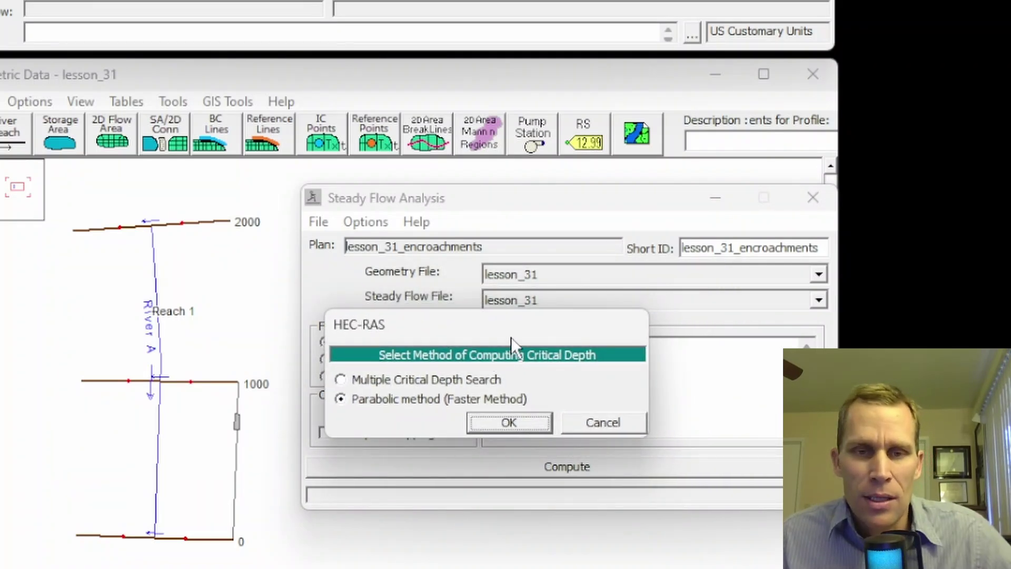
pyautogui.moveTo(505, 324); pyautogui.dragTo(492, 319)
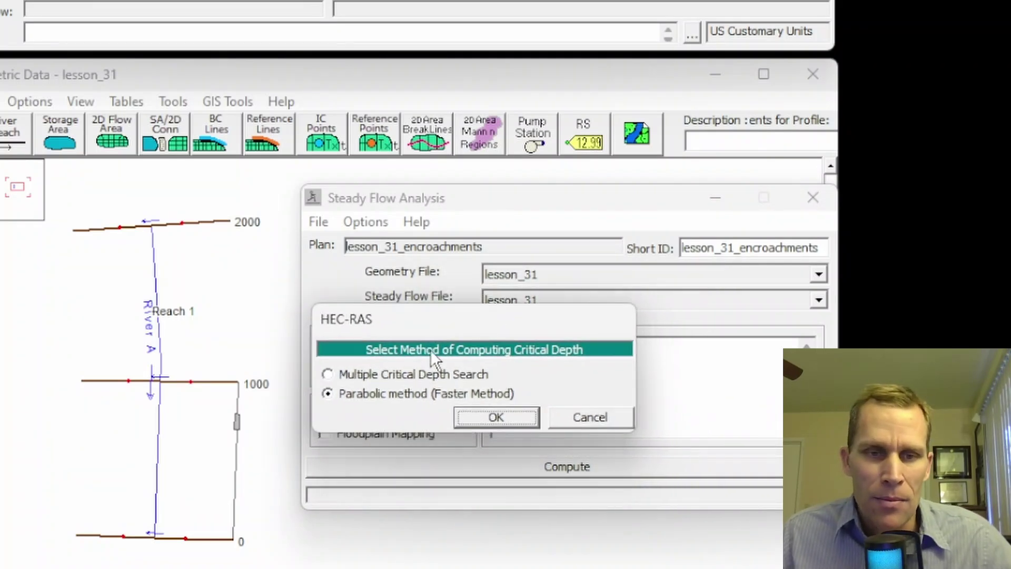
pyautogui.click(327, 374)
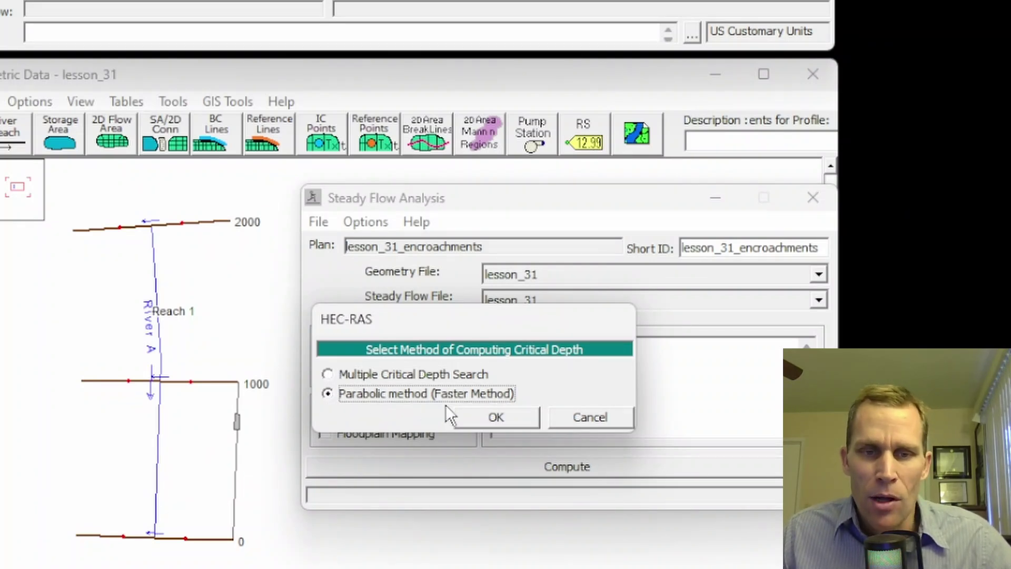
pyautogui.click(497, 421)
# Step: Review the flow optimization options for lateral structures, keeping Optimize enabled for River A, Reach 1, RS 800
pyautogui.click(362, 227)
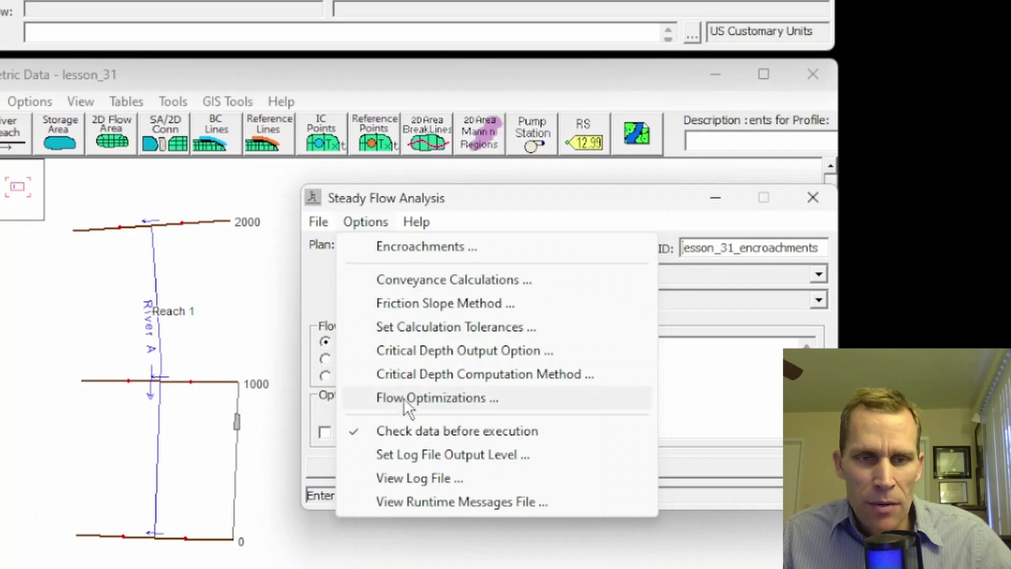
pyautogui.click(438, 397)
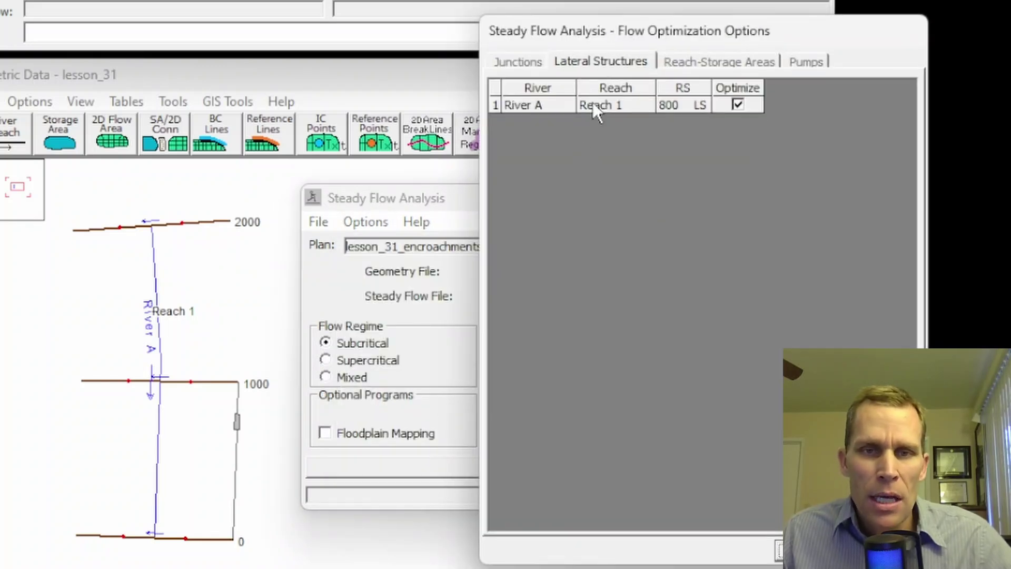
pyautogui.moveTo(620, 24); pyautogui.dragTo(434, 98)
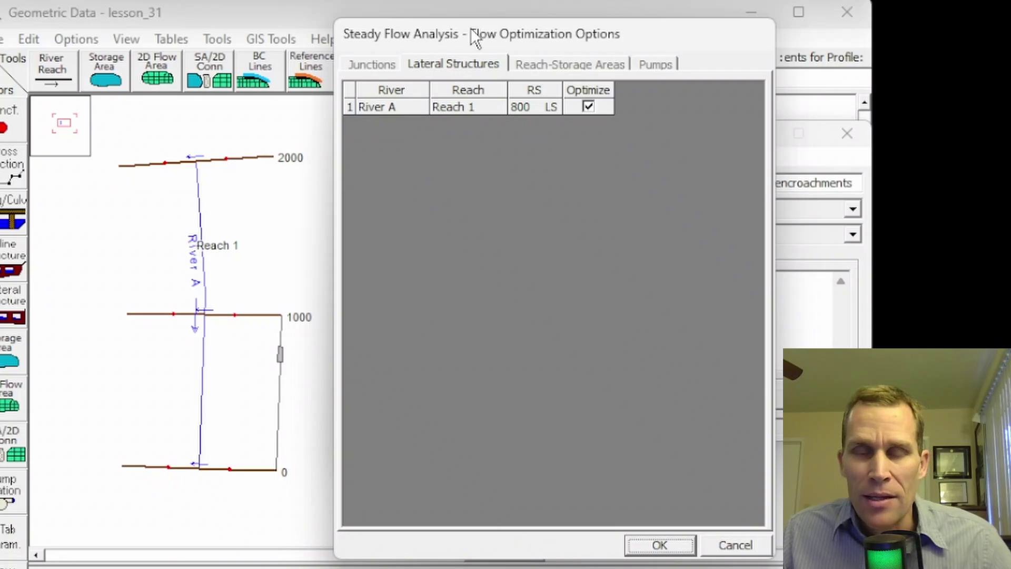
pyautogui.click(419, 65)
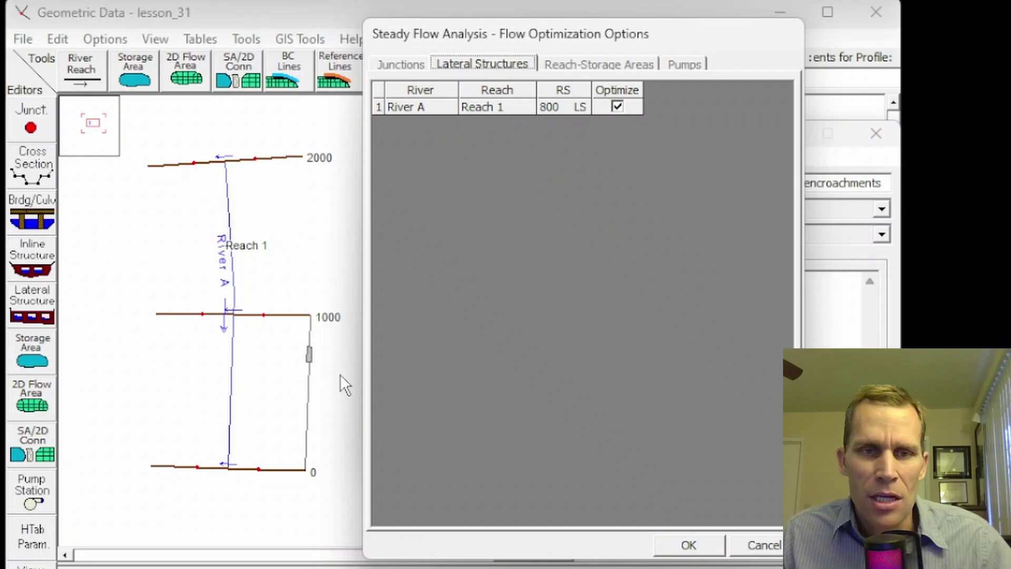
pyautogui.click(618, 112)
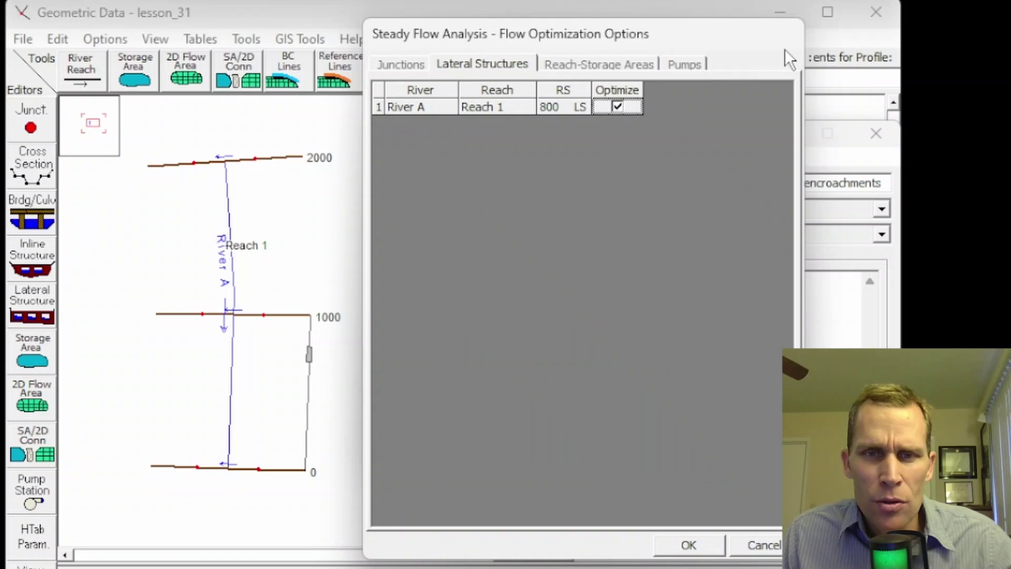
pyautogui.click(688, 545)
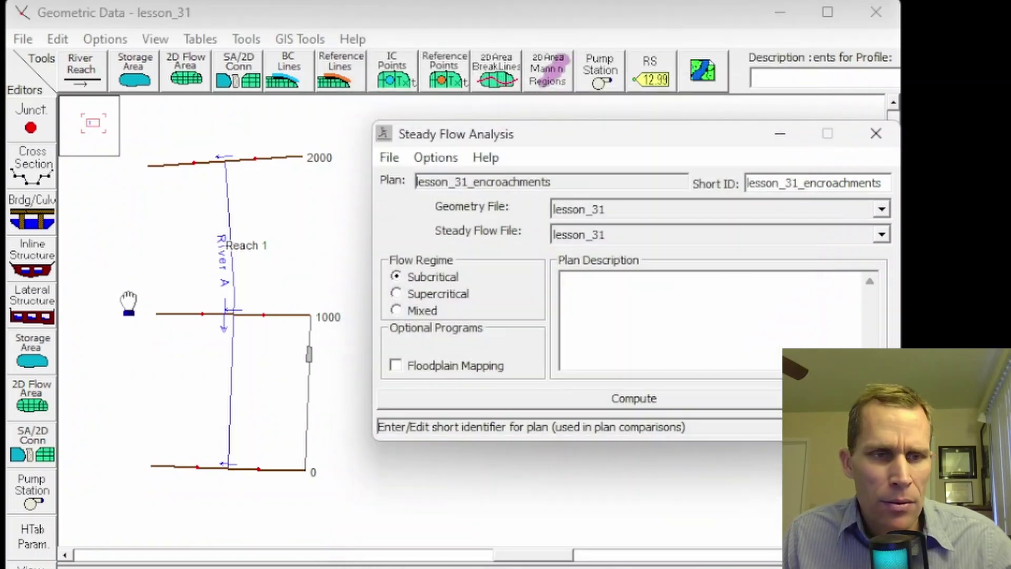
# Step: From the Lateral Structure Editor, open the optimization plan data and disable Optimize for the lateral structure at RS 800
pyautogui.click(32, 305)
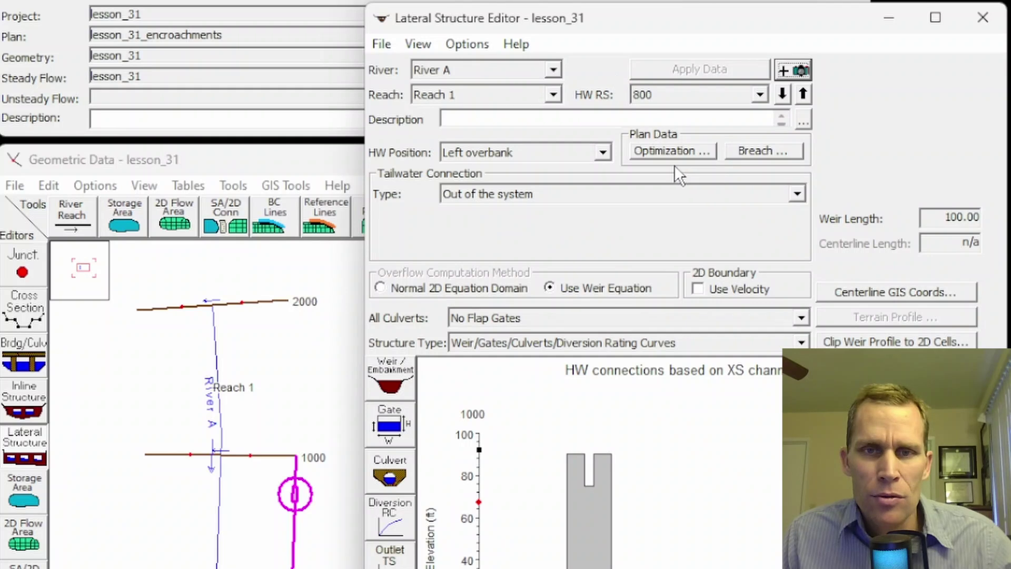
pyautogui.click(665, 153)
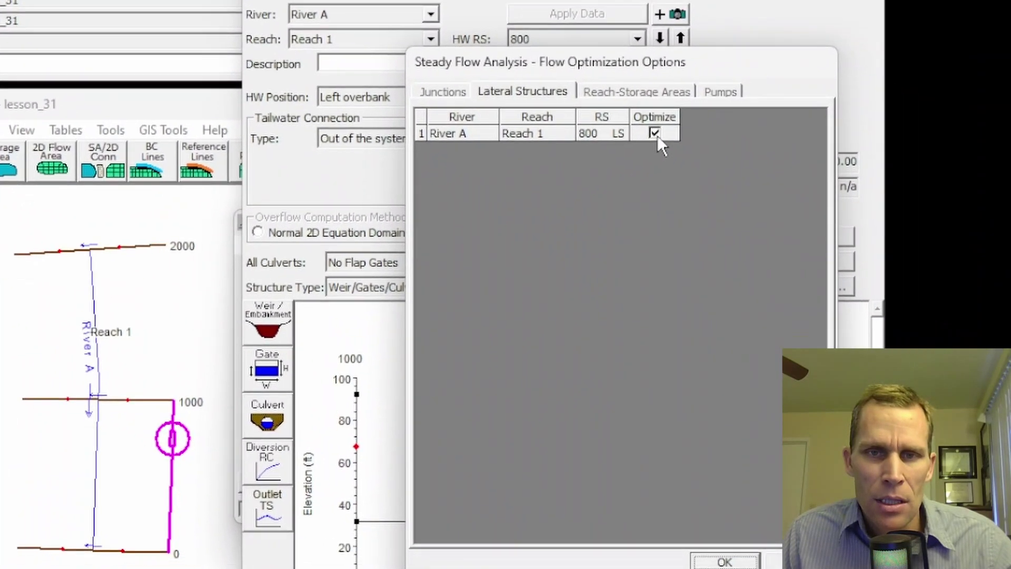
pyautogui.click(656, 133)
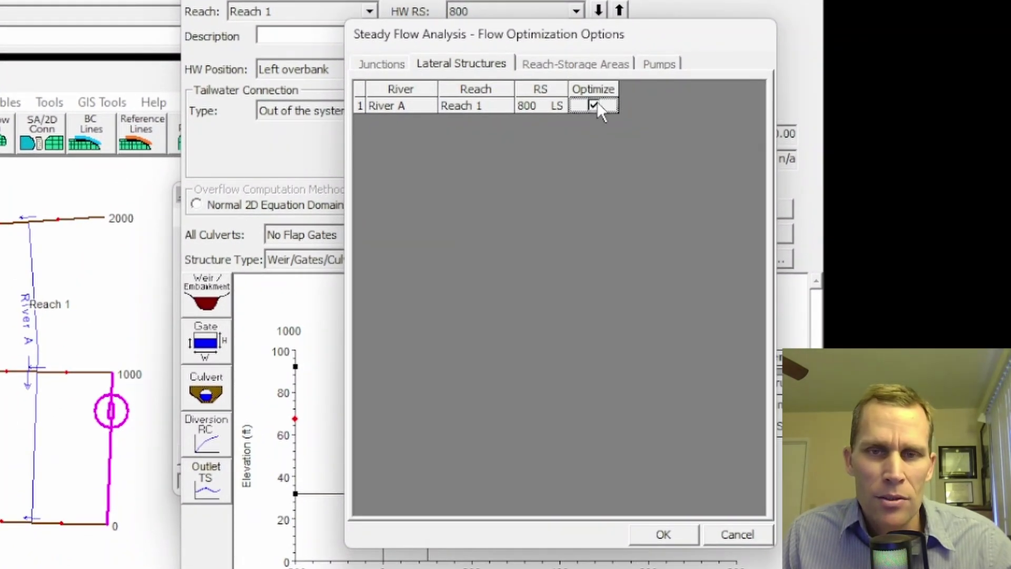
pyautogui.click(662, 533)
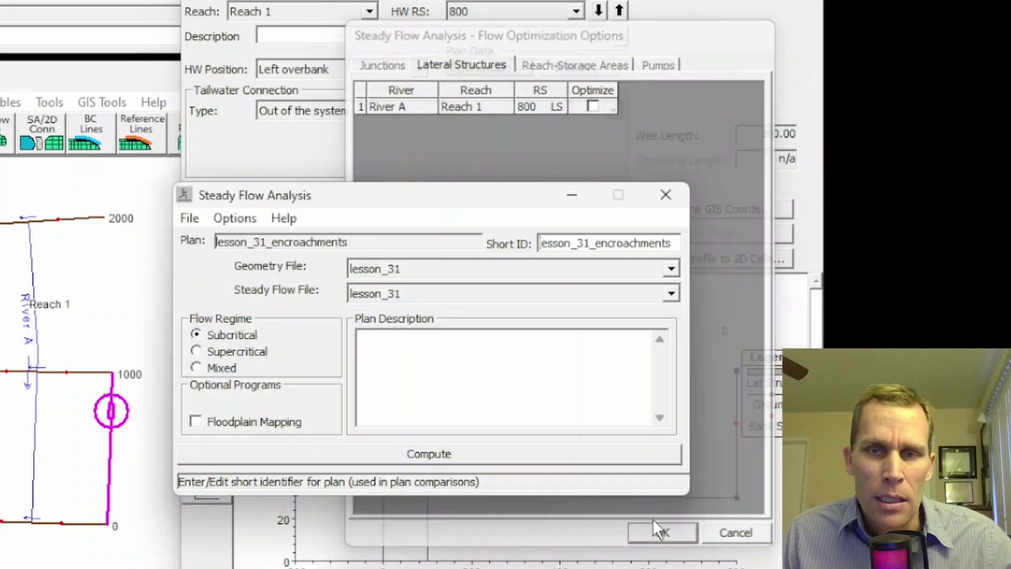
# Step: Reopen the flow optimizations from the steady flow analysis and enable Optimize for the lateral structure at RS 800
pyautogui.click(237, 218)
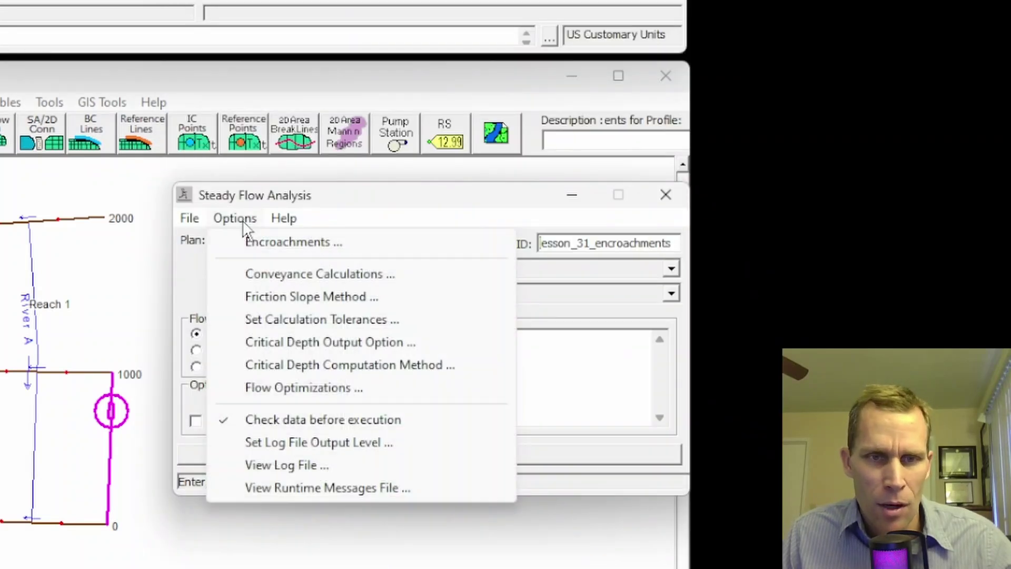
pyautogui.click(286, 388)
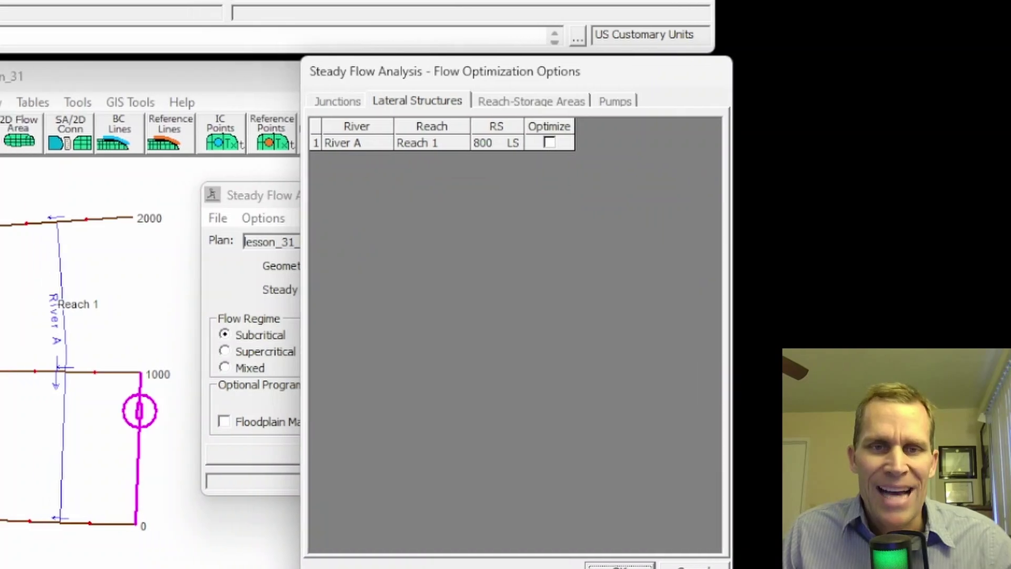
pyautogui.click(635, 142)
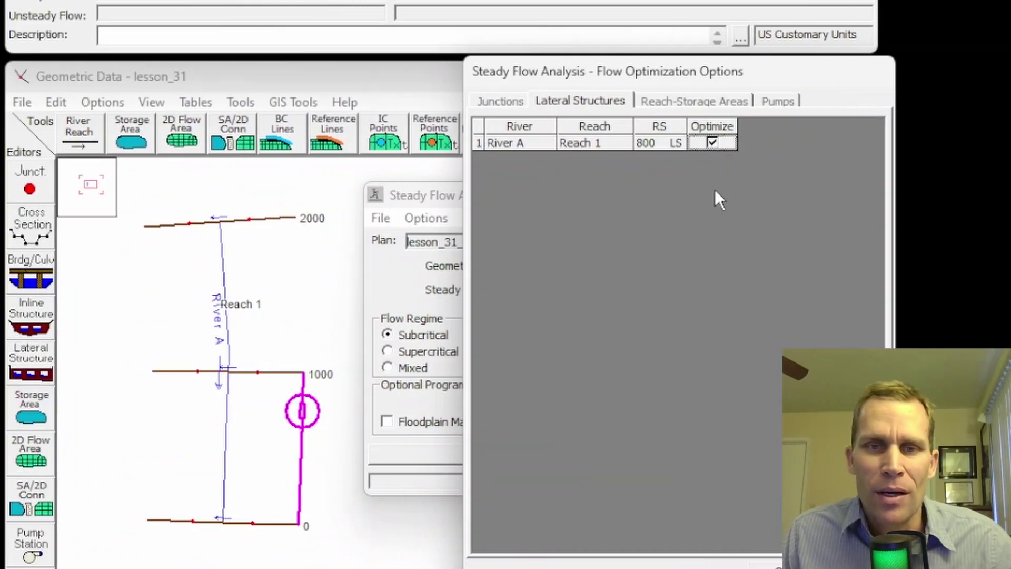
pyautogui.press('Return')
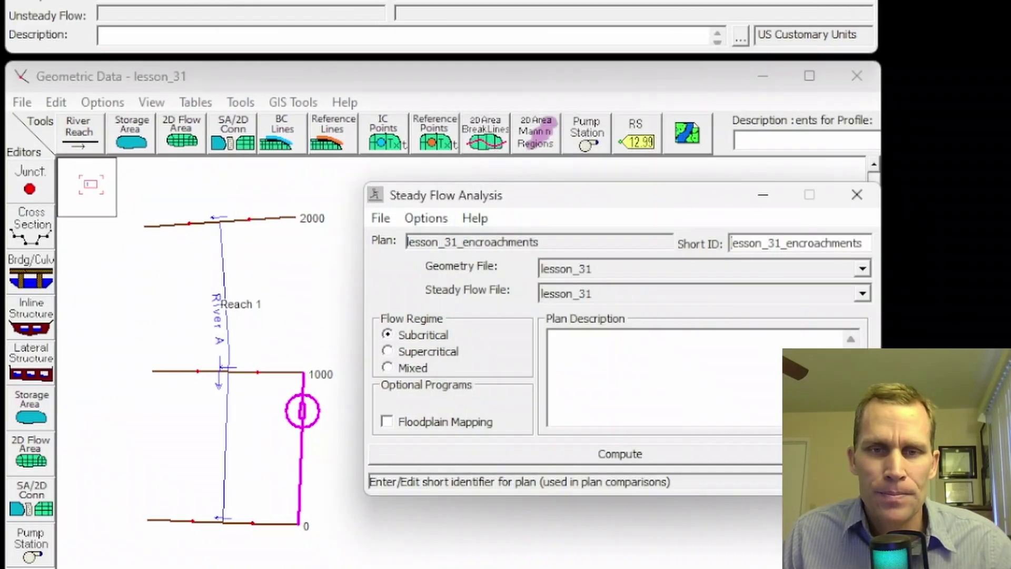
# Step: Switch the check of data before execution off and on again, and verify that option's state
pyautogui.click(421, 216)
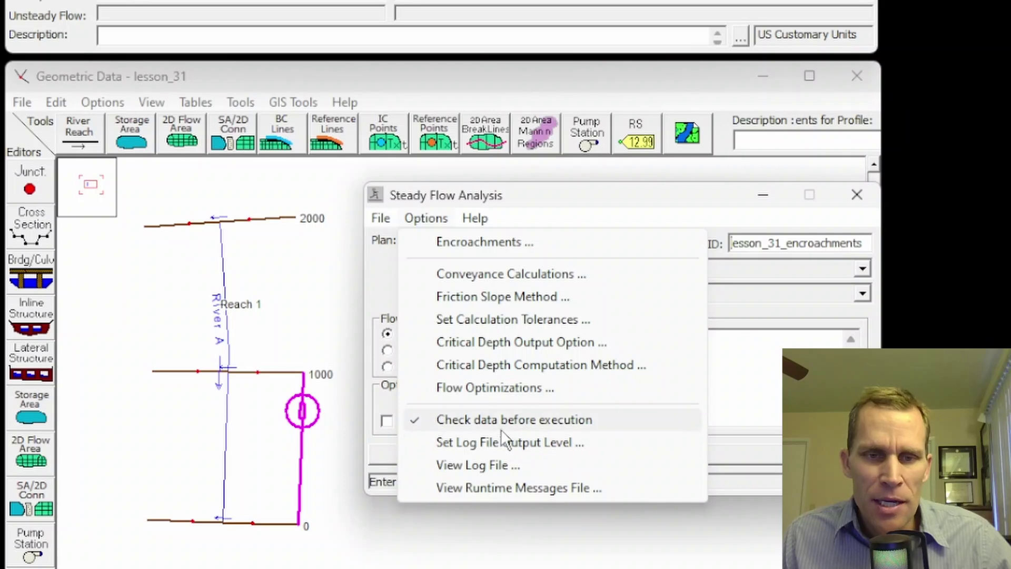
pyautogui.click(531, 421)
pyautogui.click(426, 218)
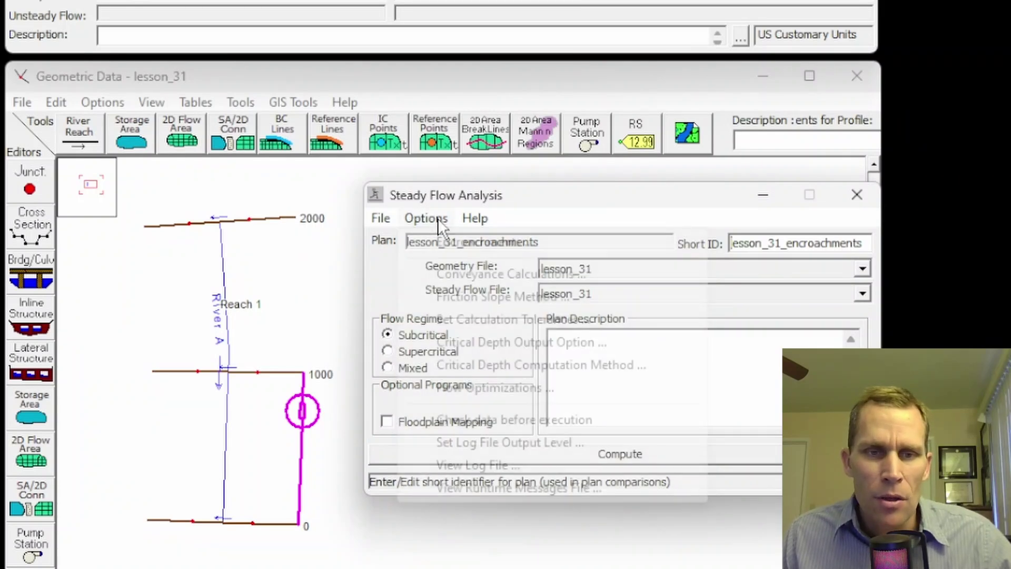
pyautogui.click(472, 419)
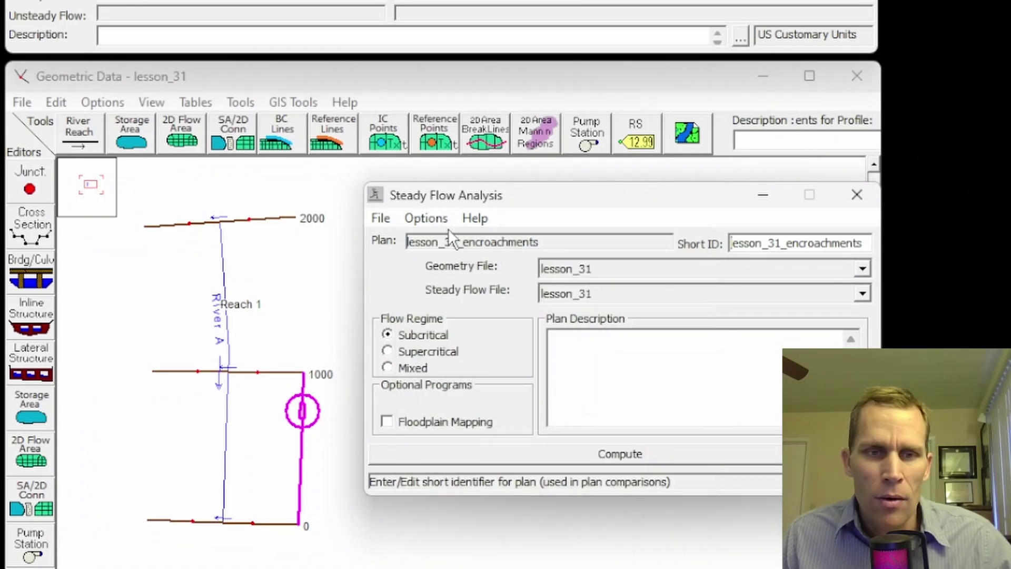
pyautogui.click(434, 218)
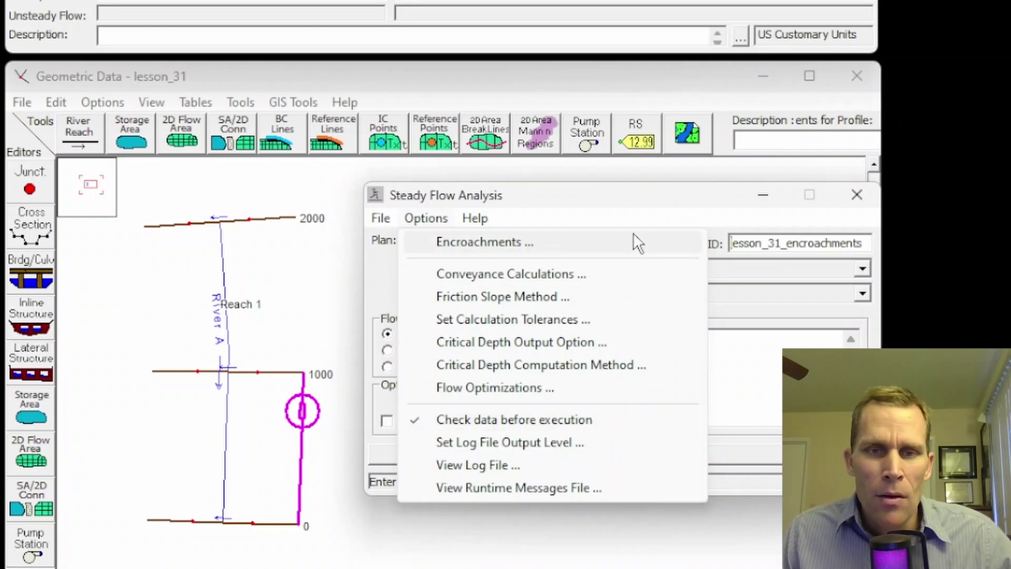
pyautogui.click(714, 200)
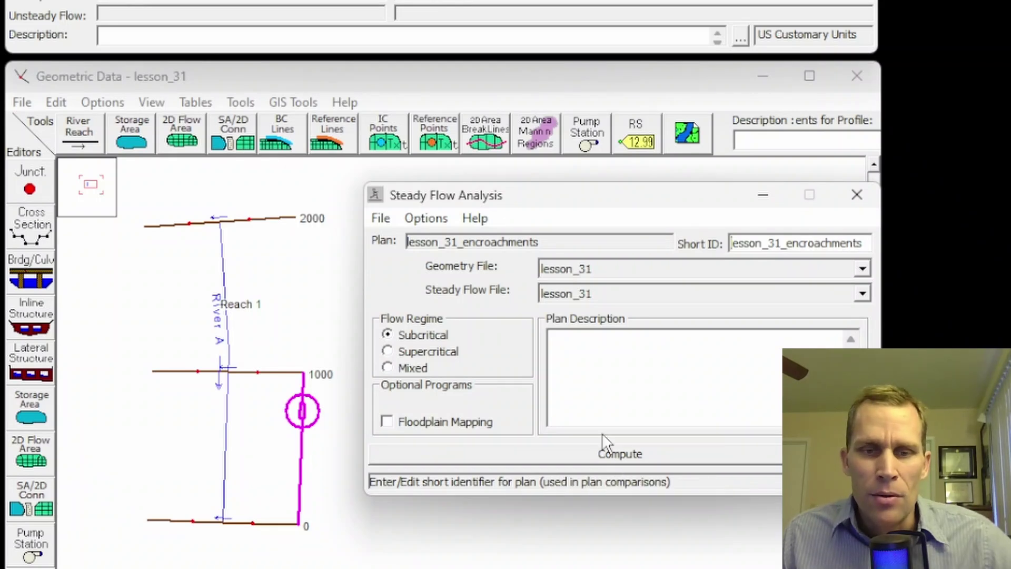
# Step: Open the steady flow log file output level settings and look through the available global log levels
pyautogui.click(438, 222)
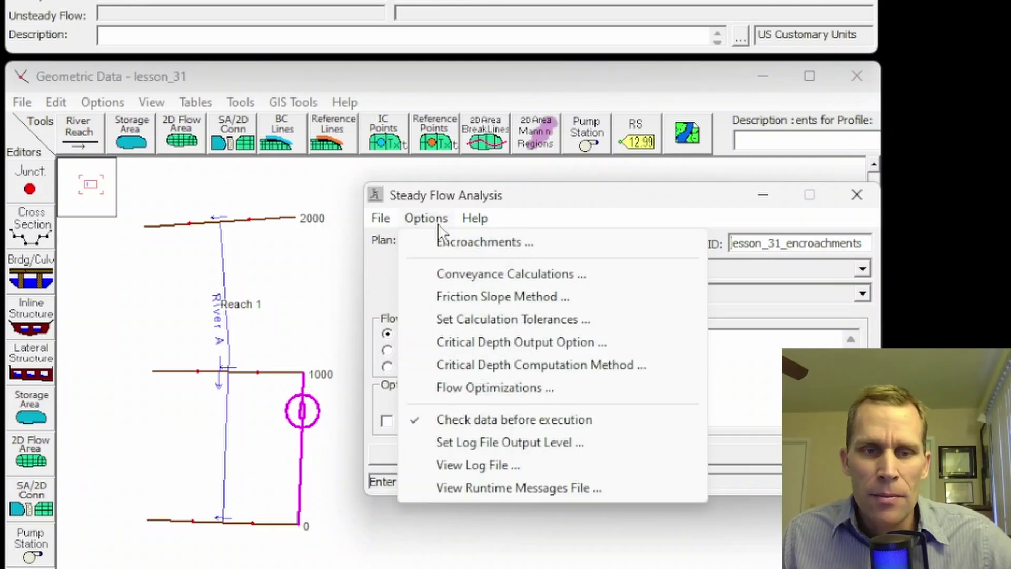
pyautogui.click(499, 444)
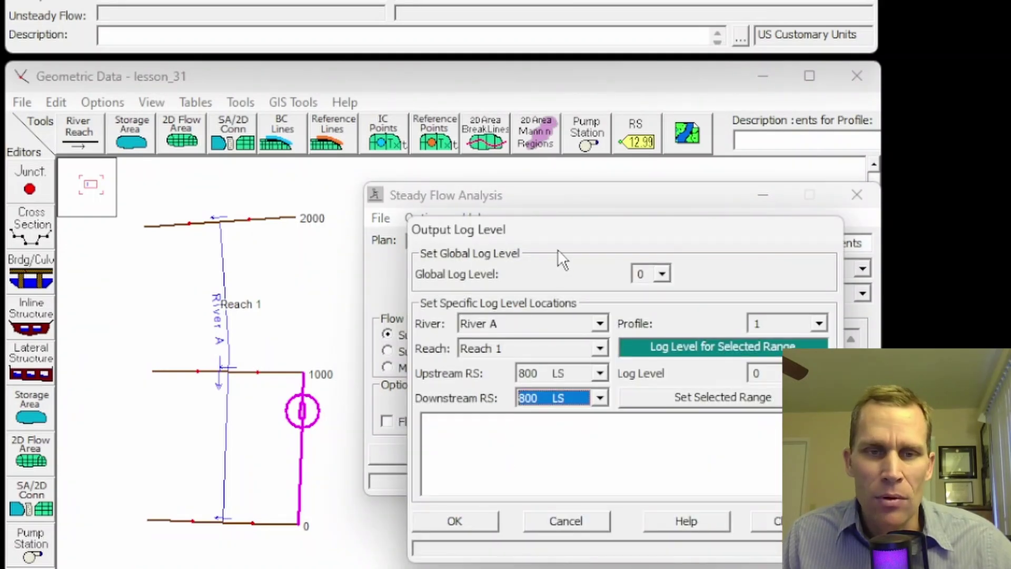
pyautogui.moveTo(552, 229); pyautogui.dragTo(500, 212)
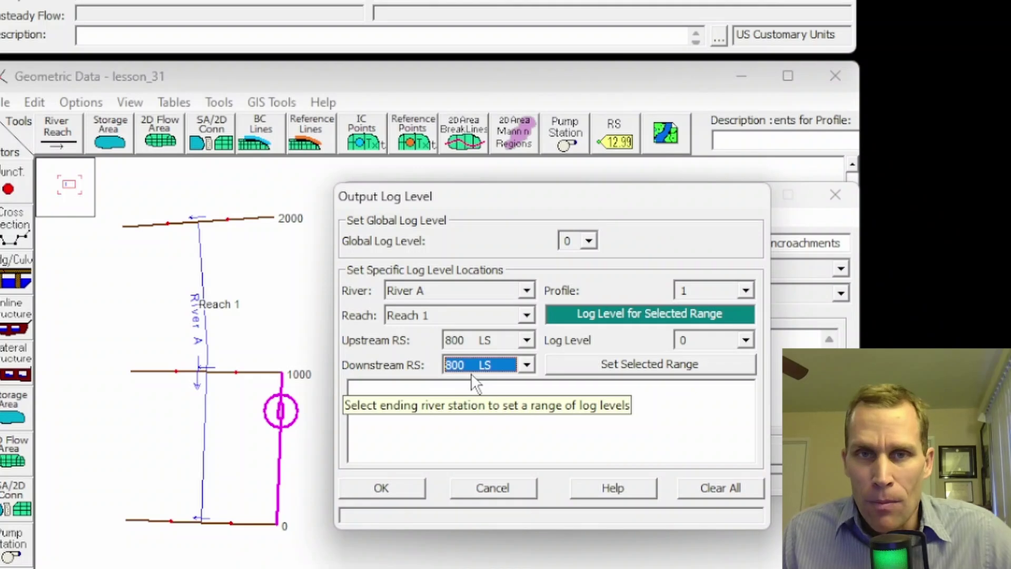
pyautogui.click(588, 242)
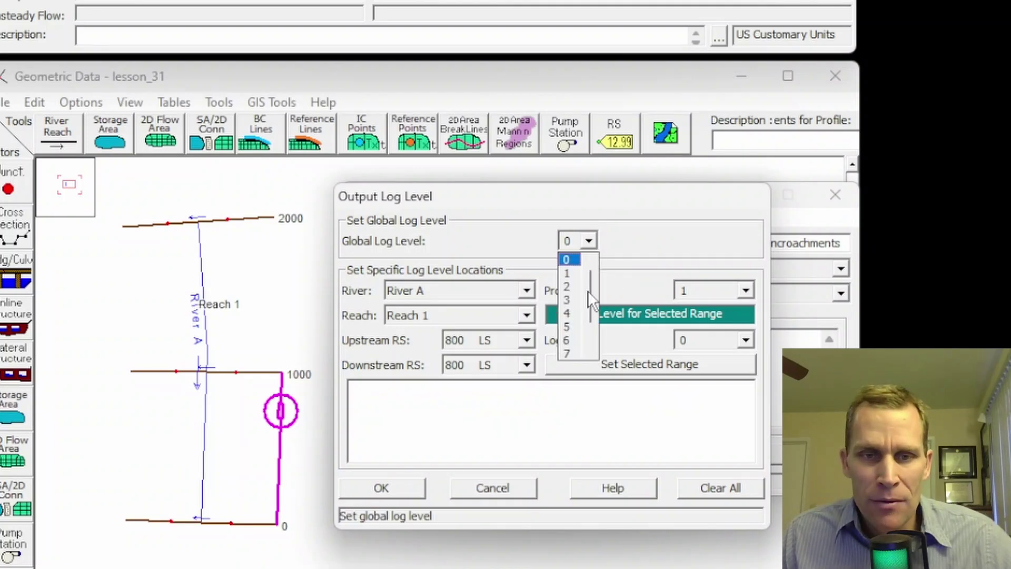
pyautogui.moveTo(588, 291); pyautogui.dragTo(580, 356)
pyautogui.click(628, 227)
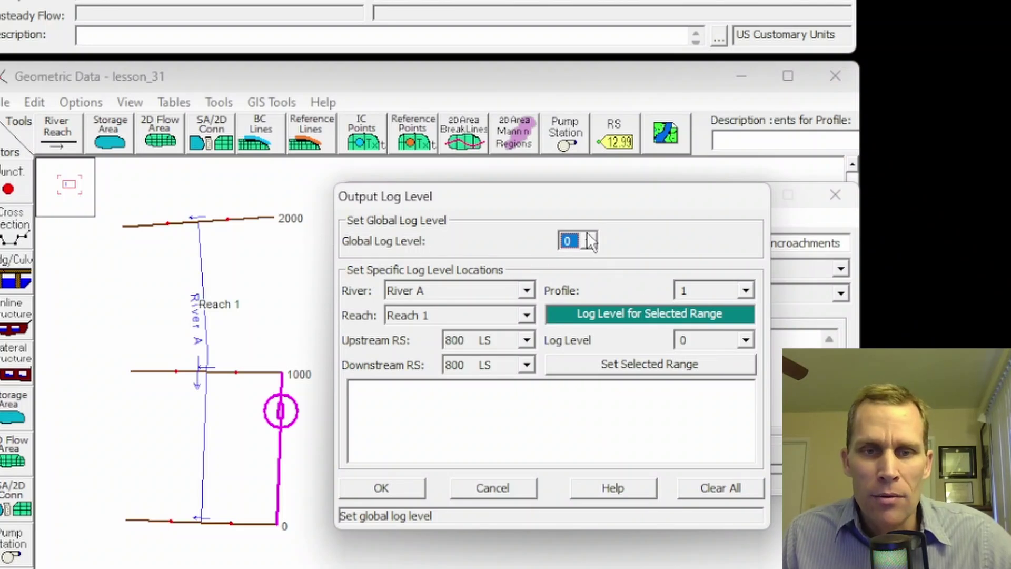
# Step: Review the log level choices for a specific location range and compare them with the global levels, keeping both at 0
pyautogui.click(744, 341)
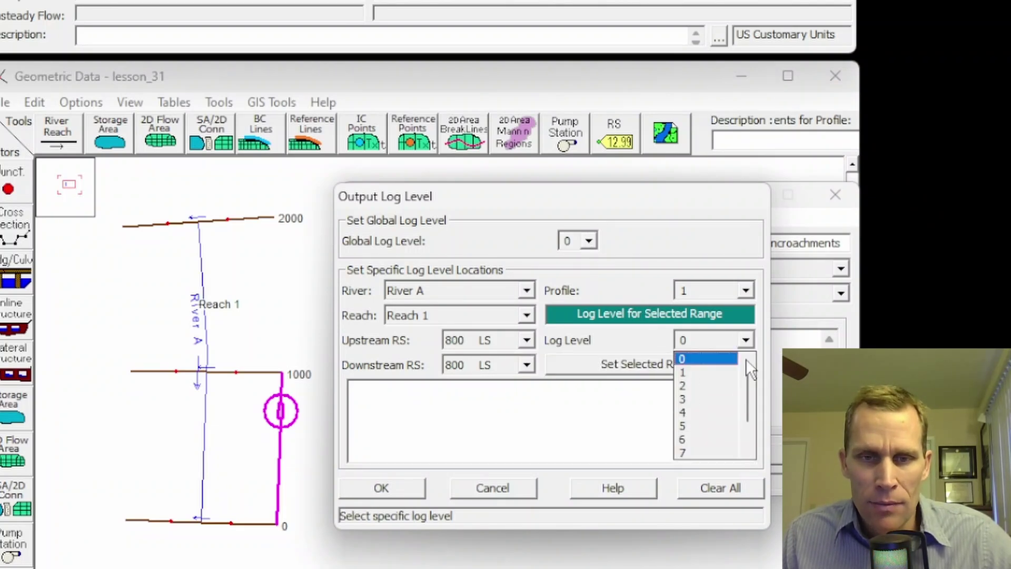
pyautogui.scroll(-1, 751, 391)
pyautogui.scroll(1, 753, 411)
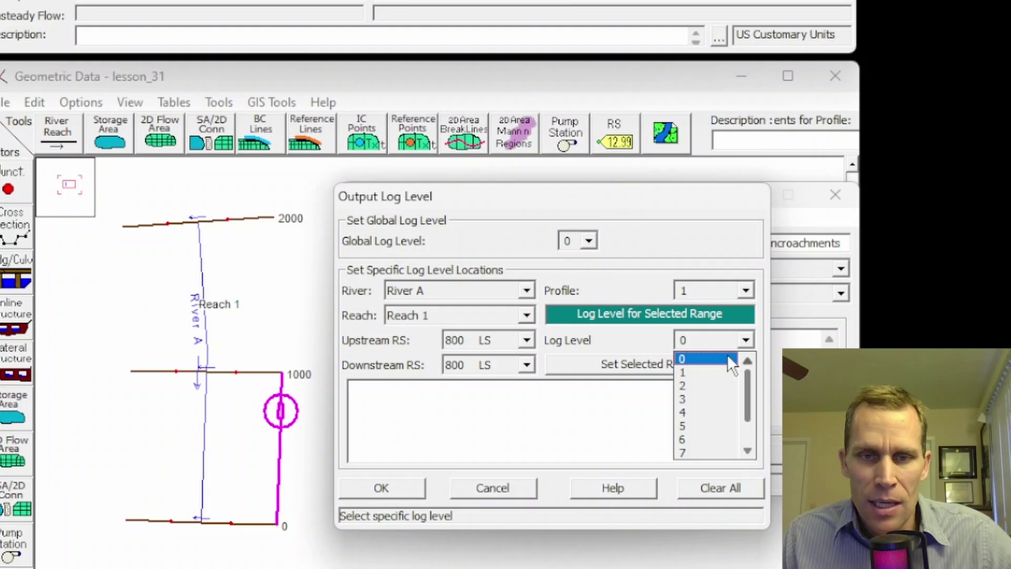
pyautogui.click(710, 354)
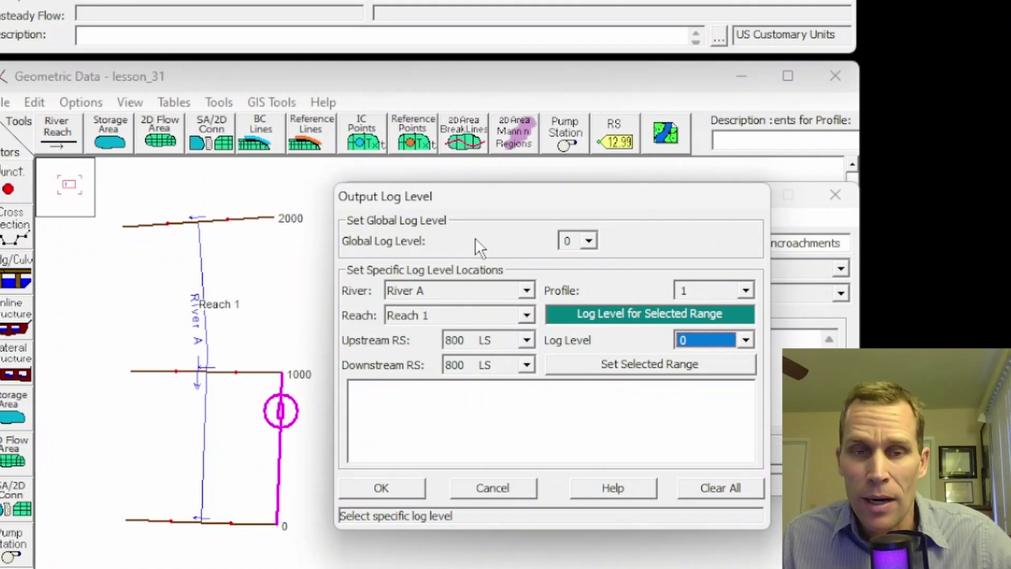
pyautogui.click(588, 240)
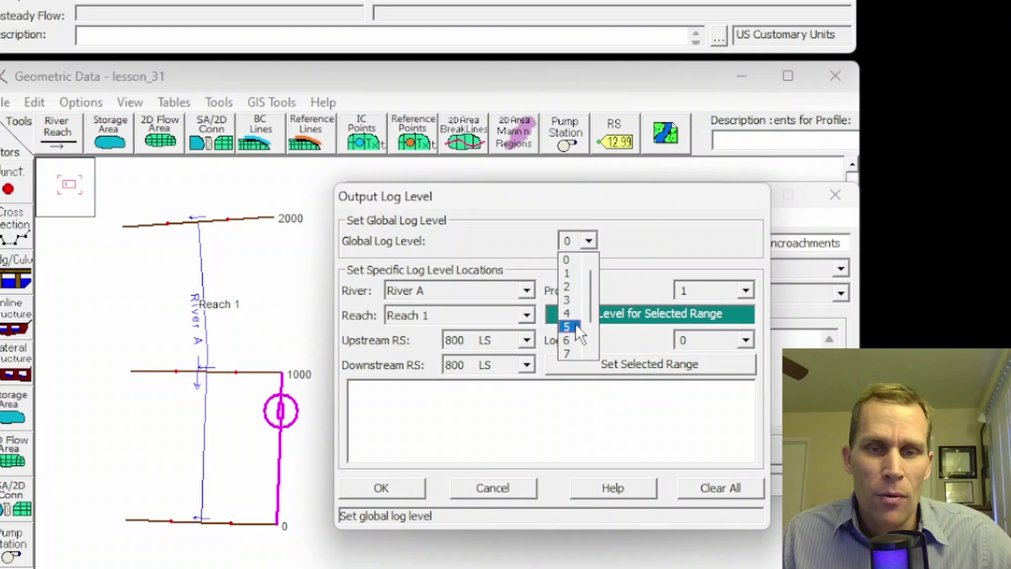
pyautogui.click(654, 219)
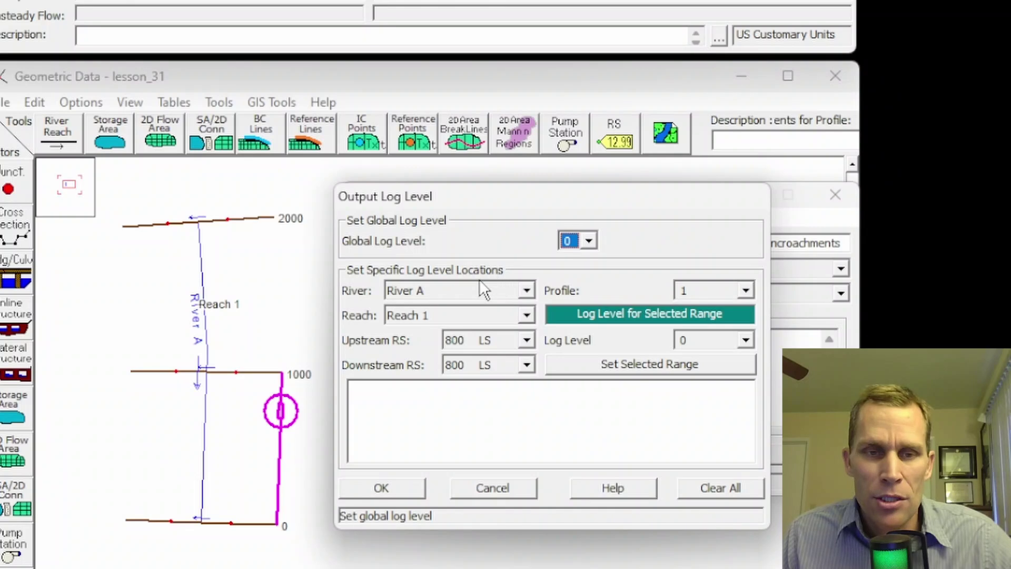
# Step: Define the specific log range on River A, Reach 1 from upstream RS 800 LS to downstream RS 0
pyautogui.press('Tab')
pyautogui.click(440, 315)
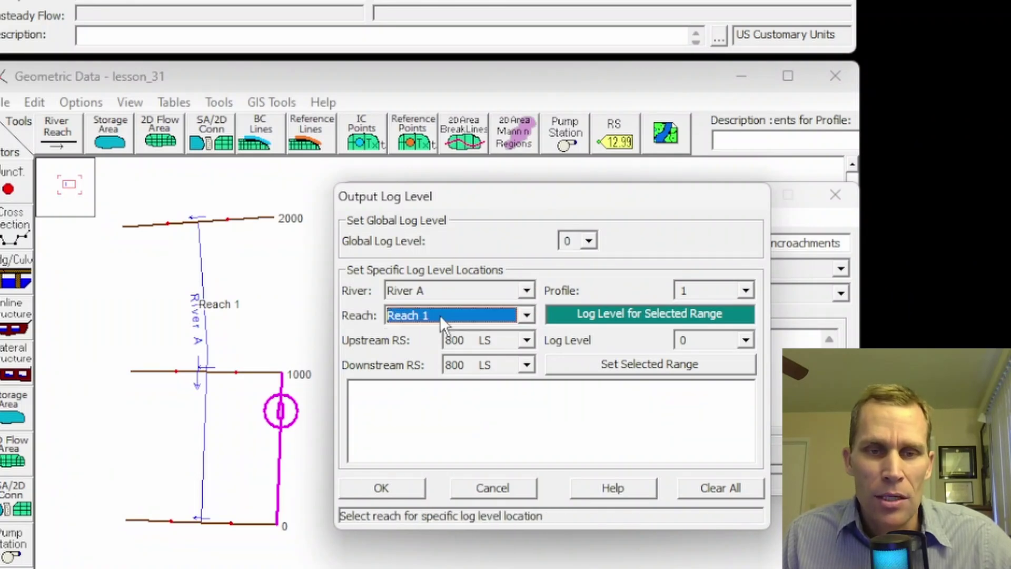
pyautogui.click(470, 334)
pyautogui.click(470, 334)
pyautogui.click(470, 338)
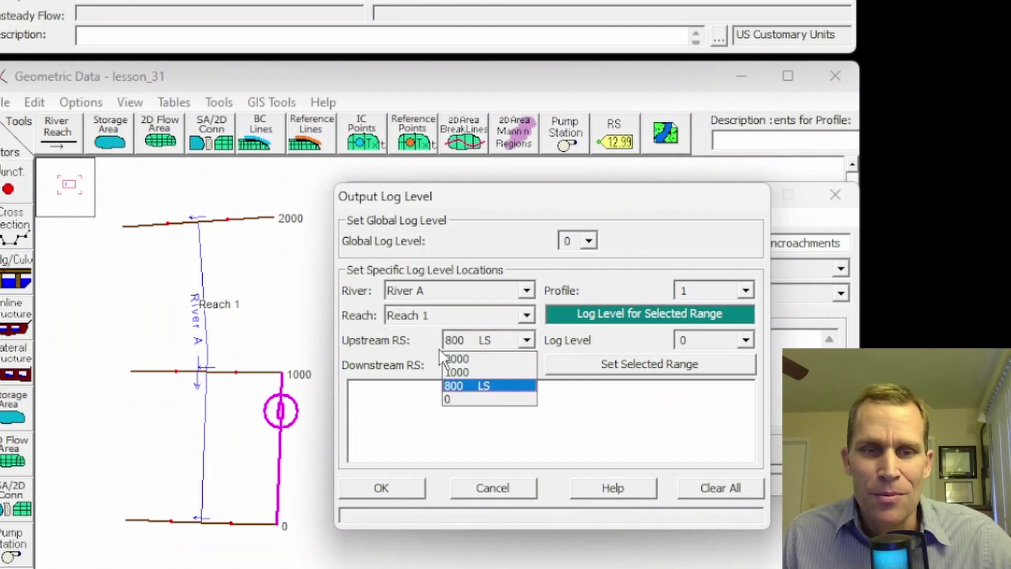
pyautogui.click(412, 349)
pyautogui.click(526, 365)
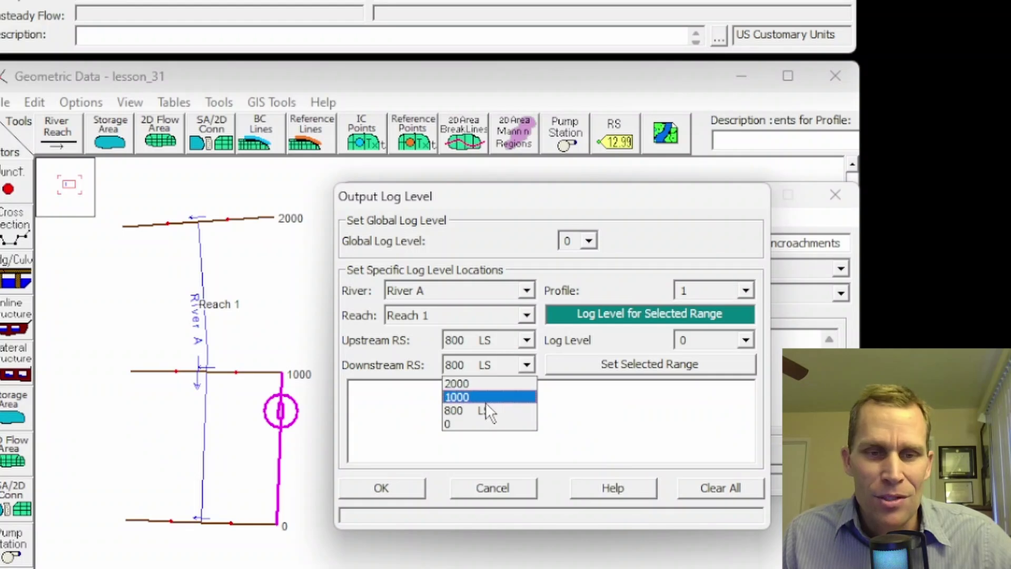
pyautogui.click(474, 409)
# Step: Apply log level 3 to the selected range for profile 1 and select the RS 800 entry
pyautogui.click(745, 340)
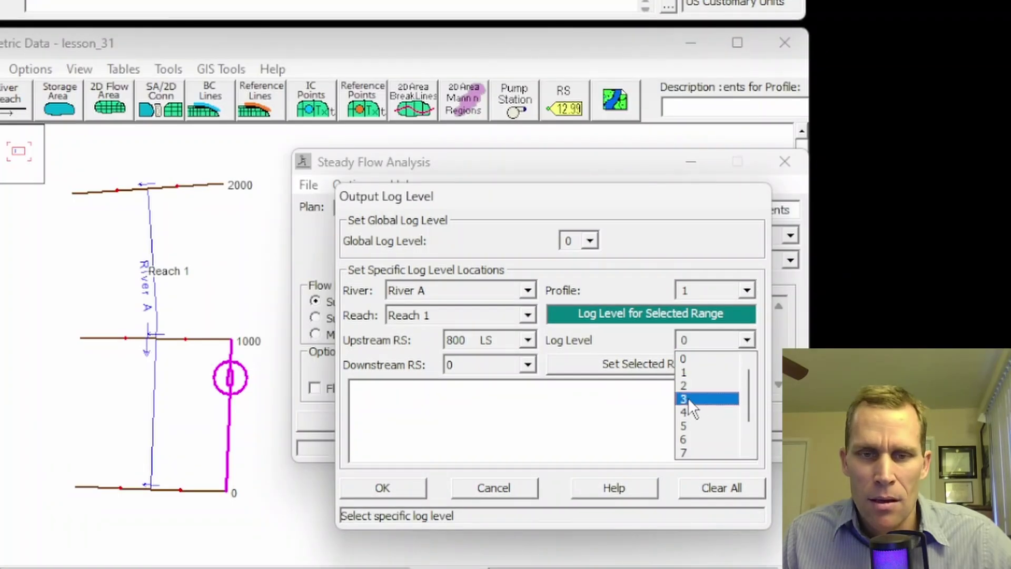
pyautogui.click(687, 398)
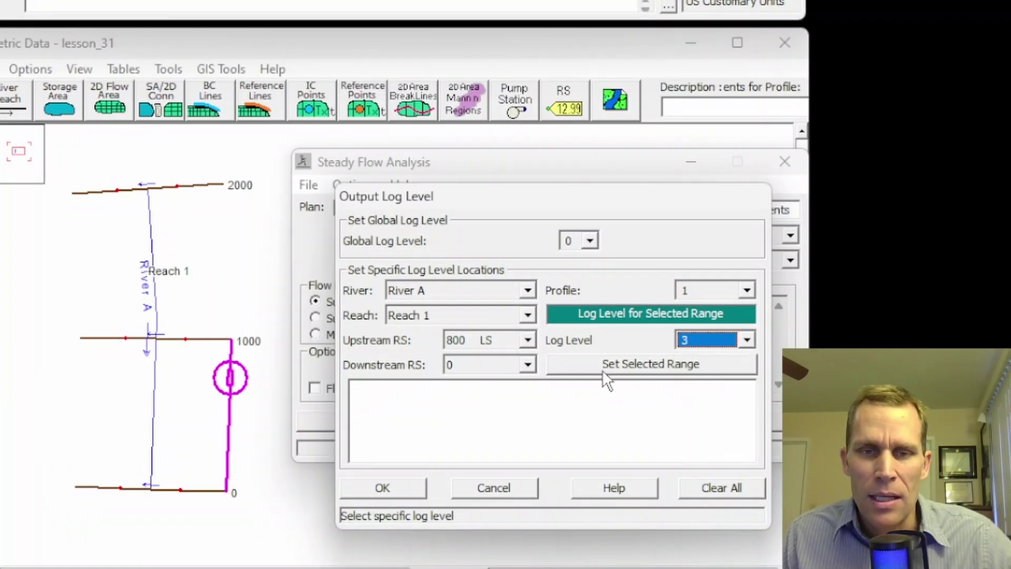
pyautogui.click(646, 364)
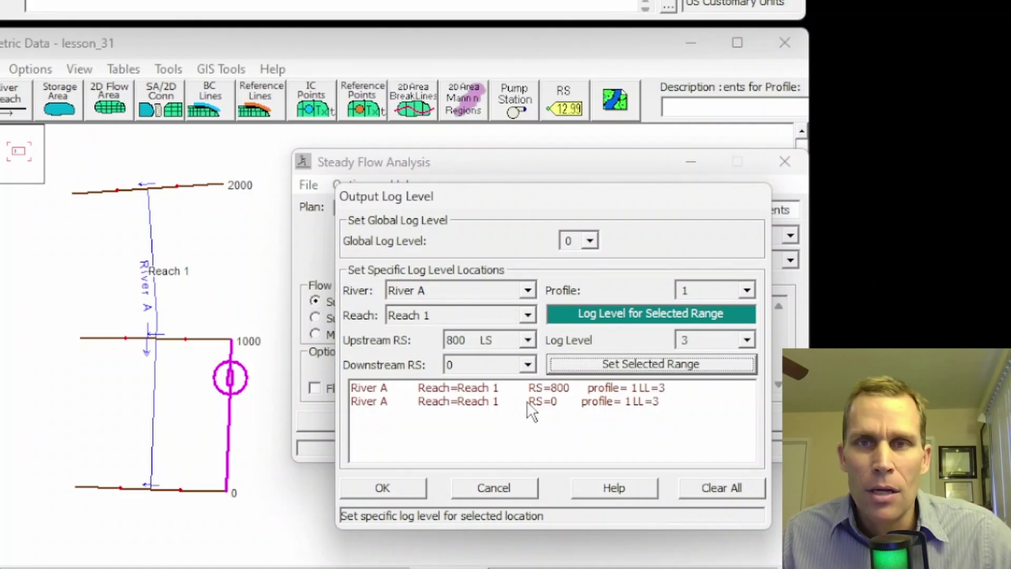
pyautogui.click(445, 387)
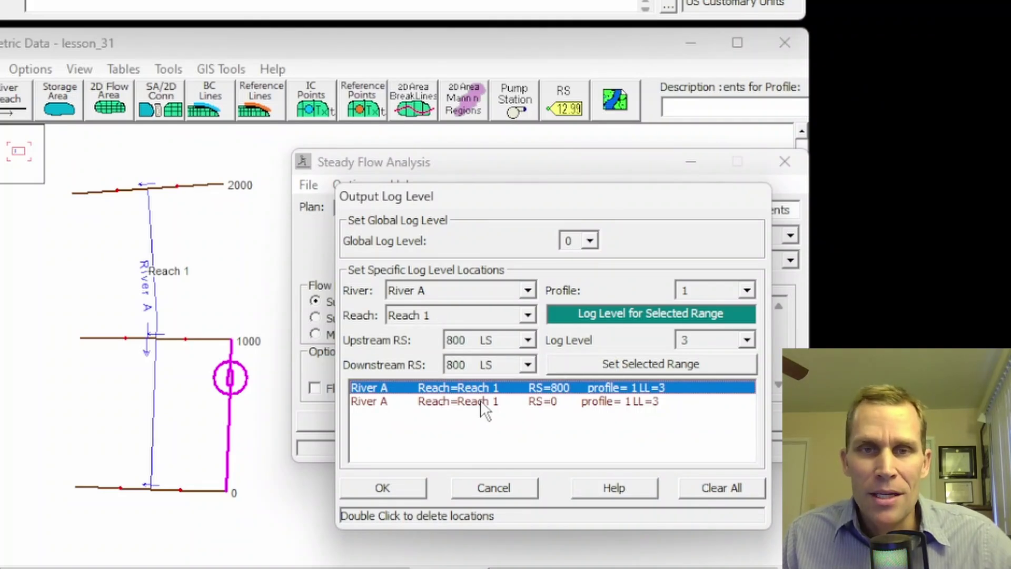
# Step: Examine the full range of global log levels up to 10, keeping the global level at 0
pyautogui.click(589, 245)
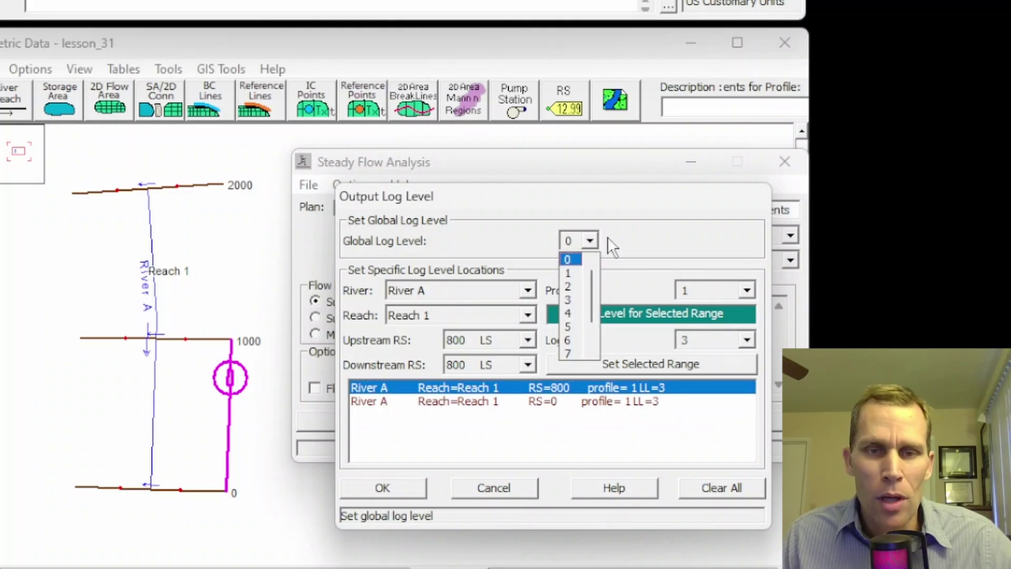
pyautogui.click(609, 236)
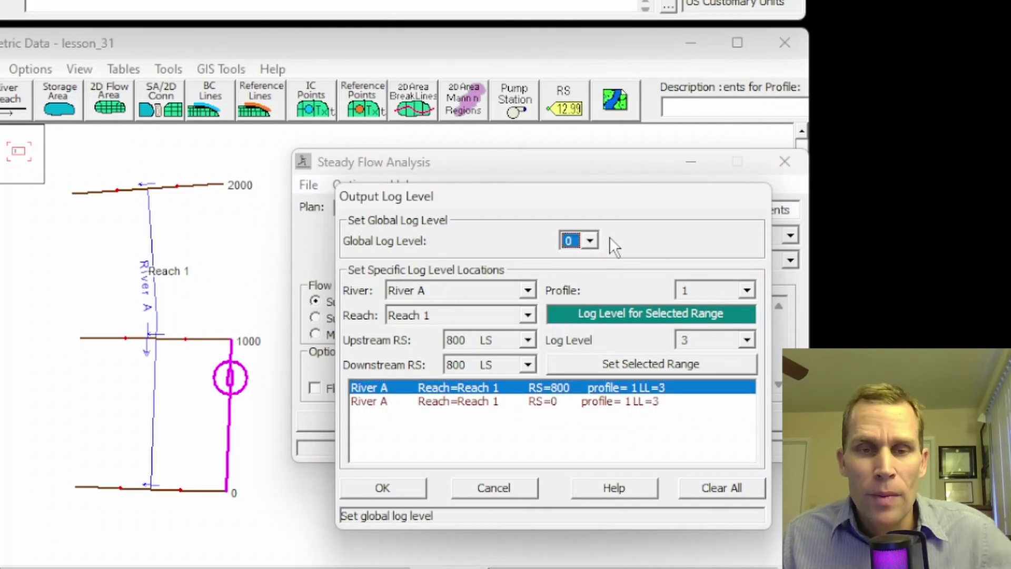
pyautogui.click(590, 240)
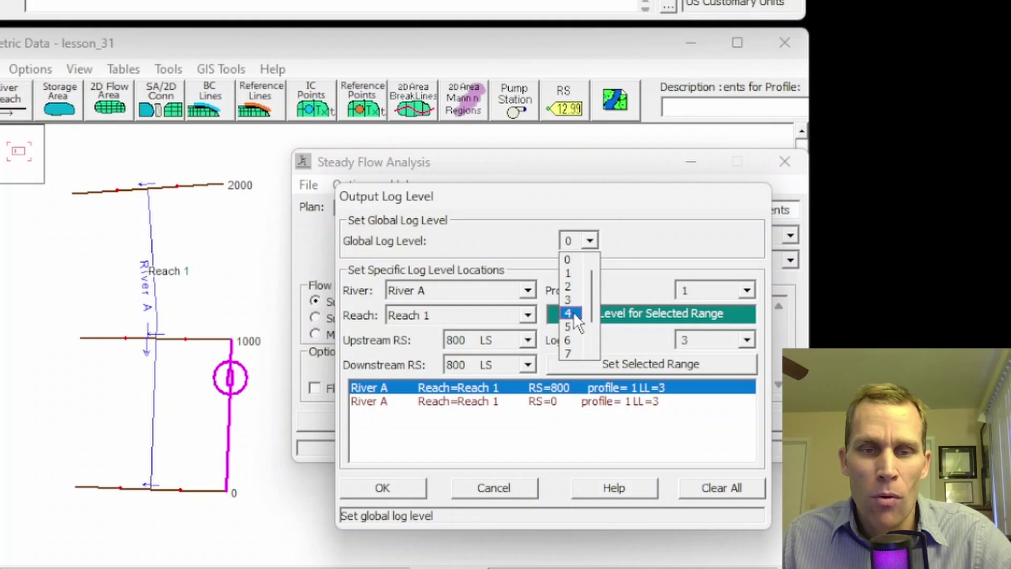
pyautogui.click(391, 245)
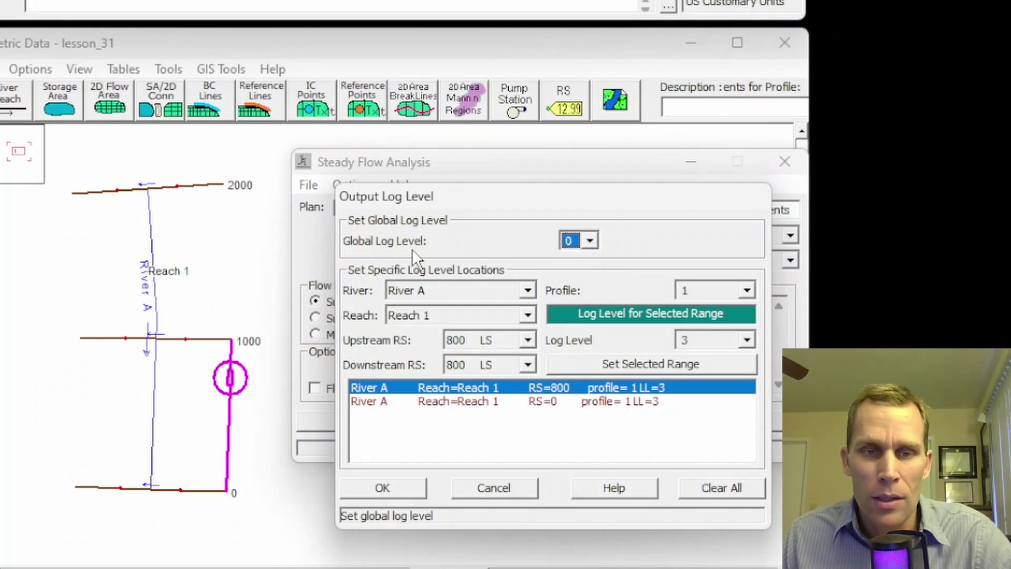
pyautogui.click(591, 240)
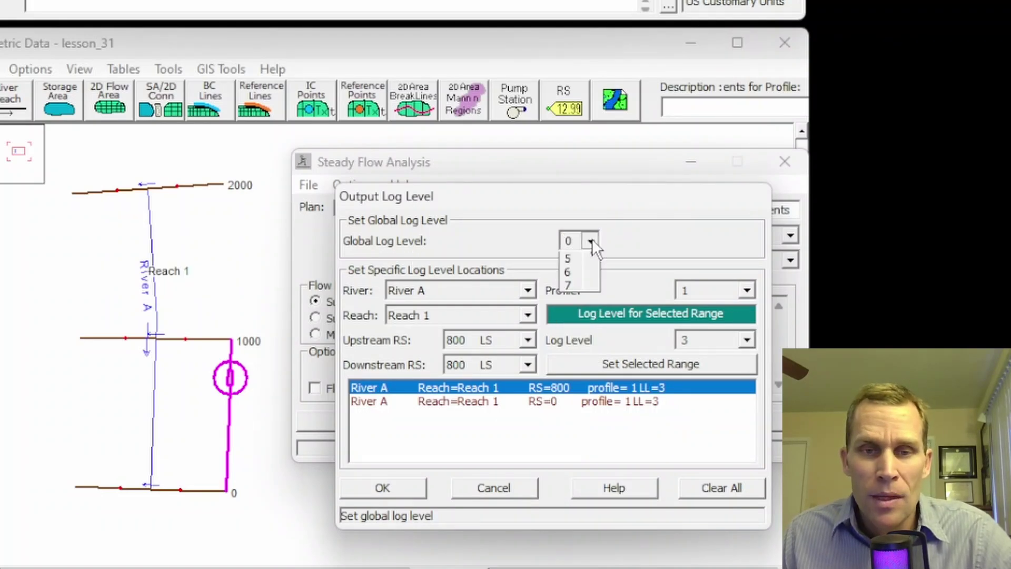
pyautogui.scroll(-1, 596, 305)
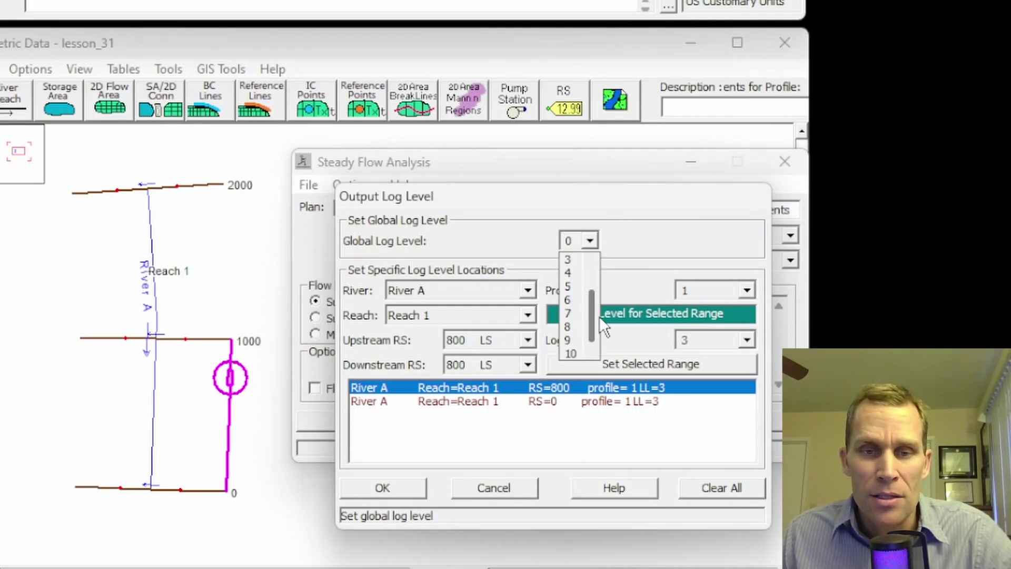
pyautogui.click(612, 255)
pyautogui.click(590, 240)
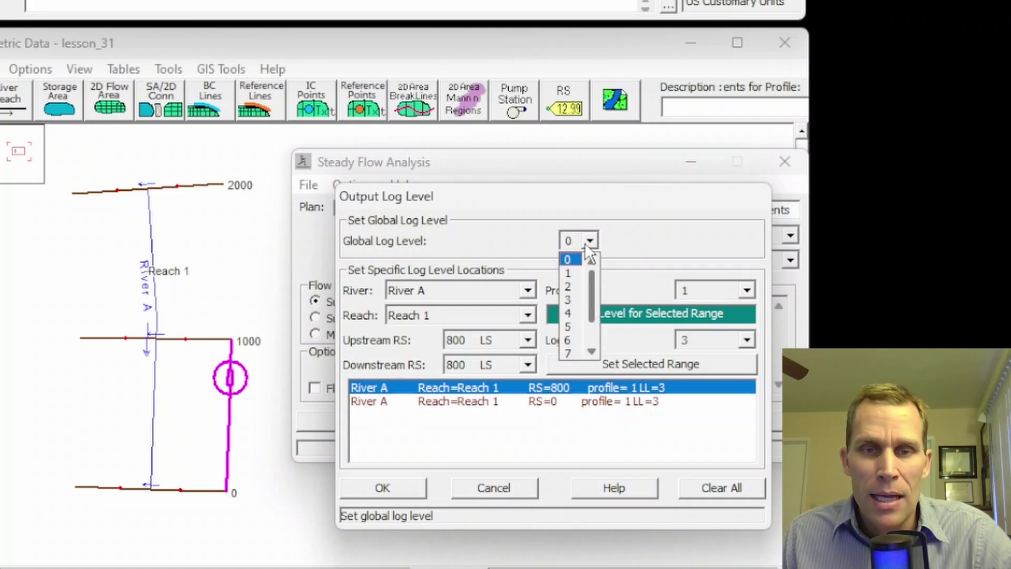
pyautogui.click(630, 330)
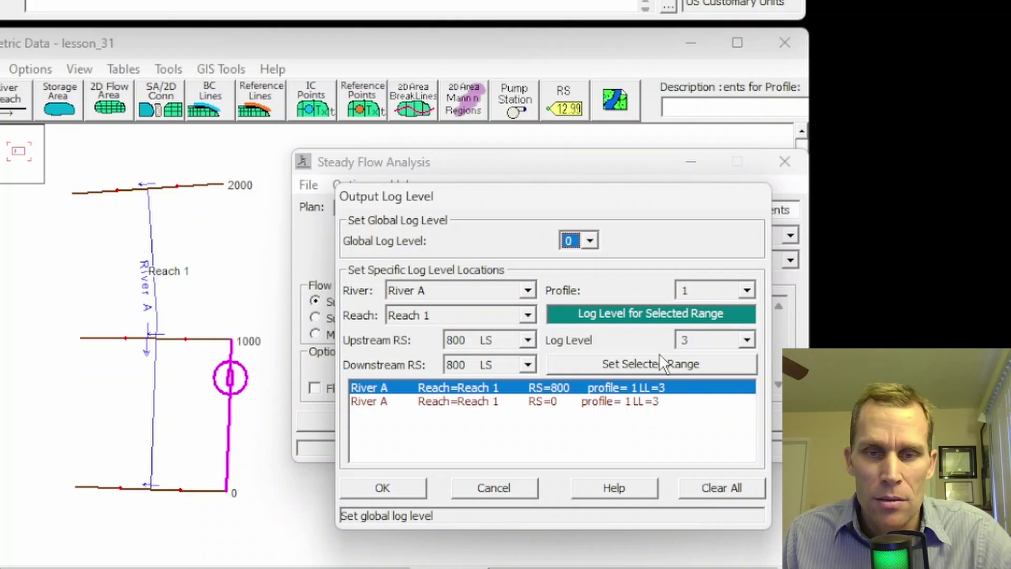
# Step: Clear all specific log level locations and accept the output log level settings
pyautogui.click(695, 485)
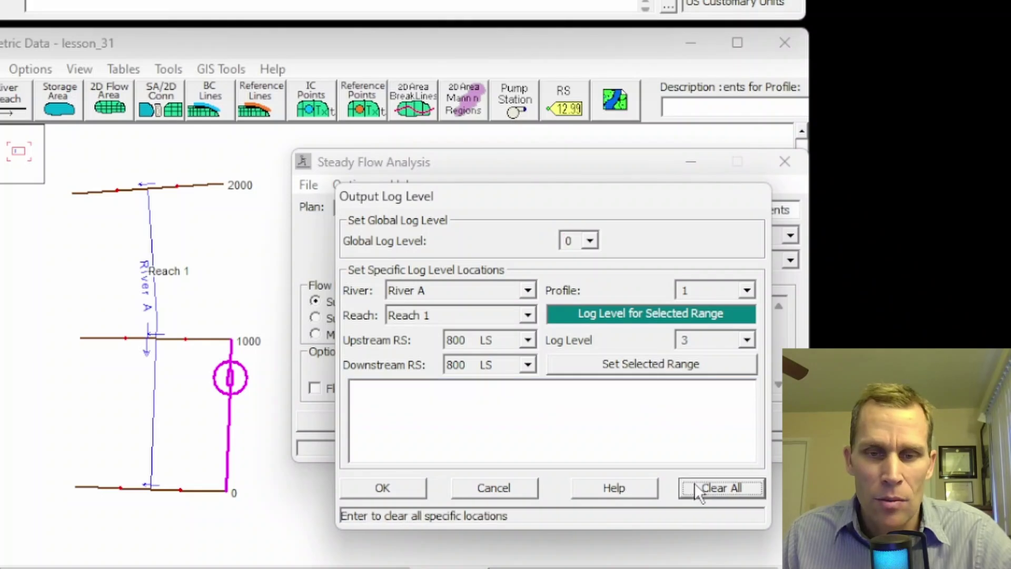
pyautogui.click(401, 493)
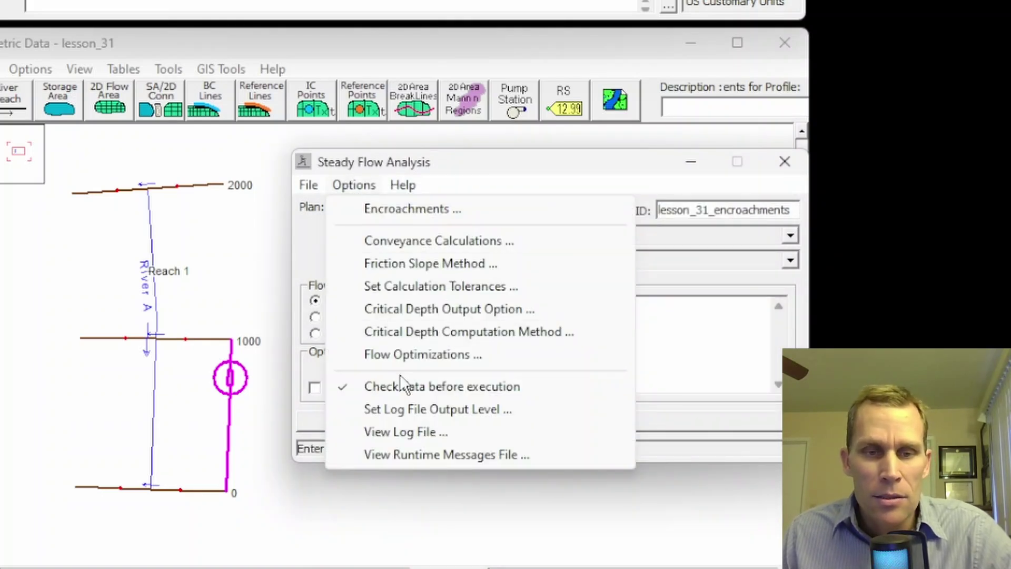
# Step: Try to view the steady flow log file
pyautogui.click(403, 433)
pyautogui.moveTo(632, 183); pyautogui.dragTo(521, 203)
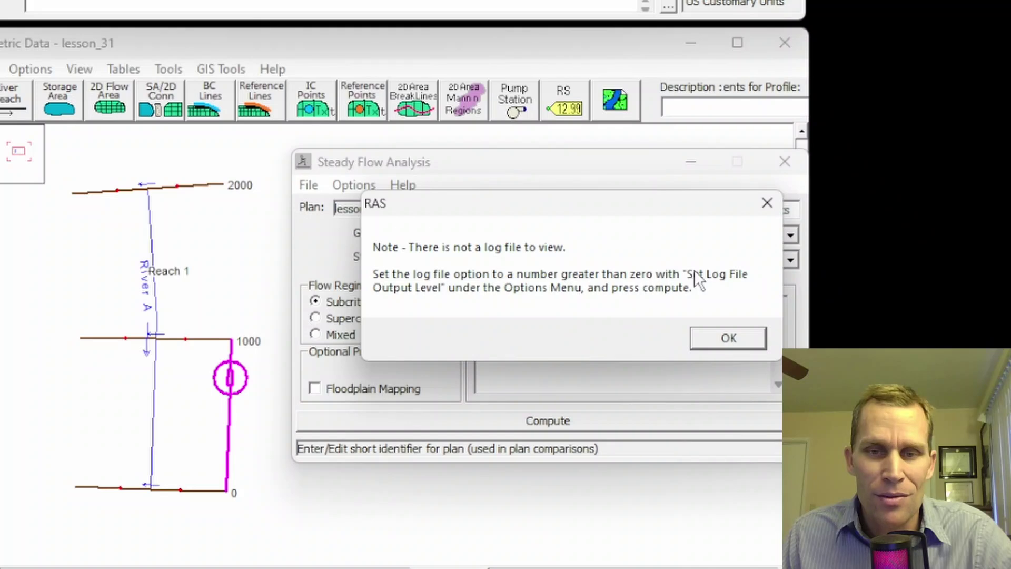
pyautogui.click(730, 337)
# Step: Set the global log level to 1 and compute the steady flow water surface profiles
pyautogui.click(352, 186)
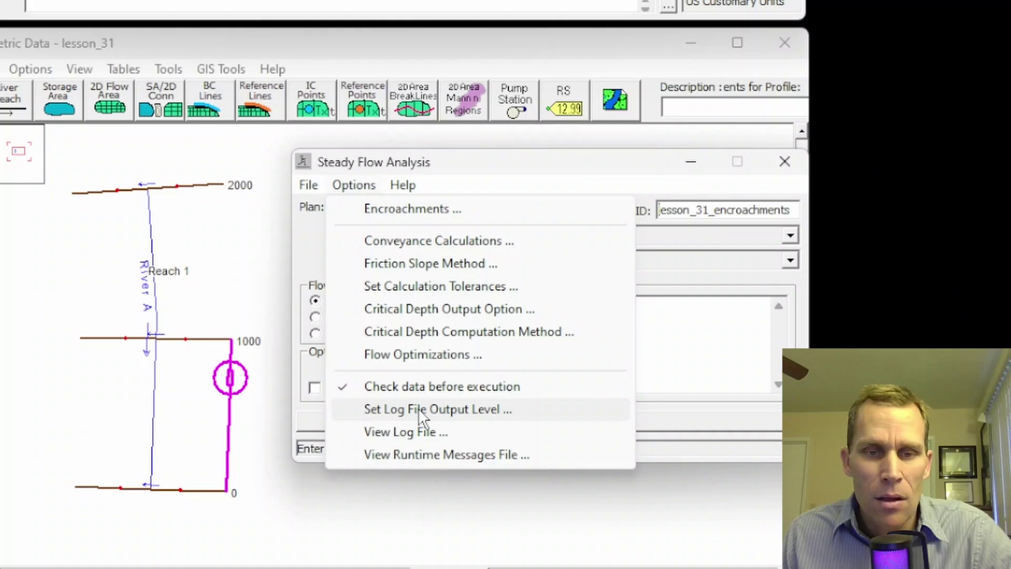
pyautogui.click(419, 409)
pyautogui.click(591, 241)
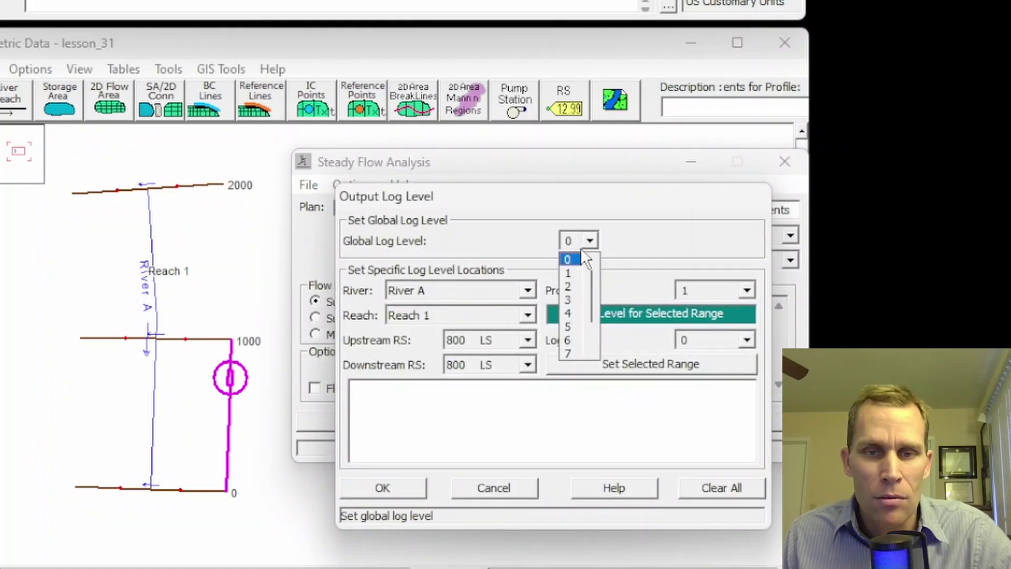
pyautogui.click(568, 274)
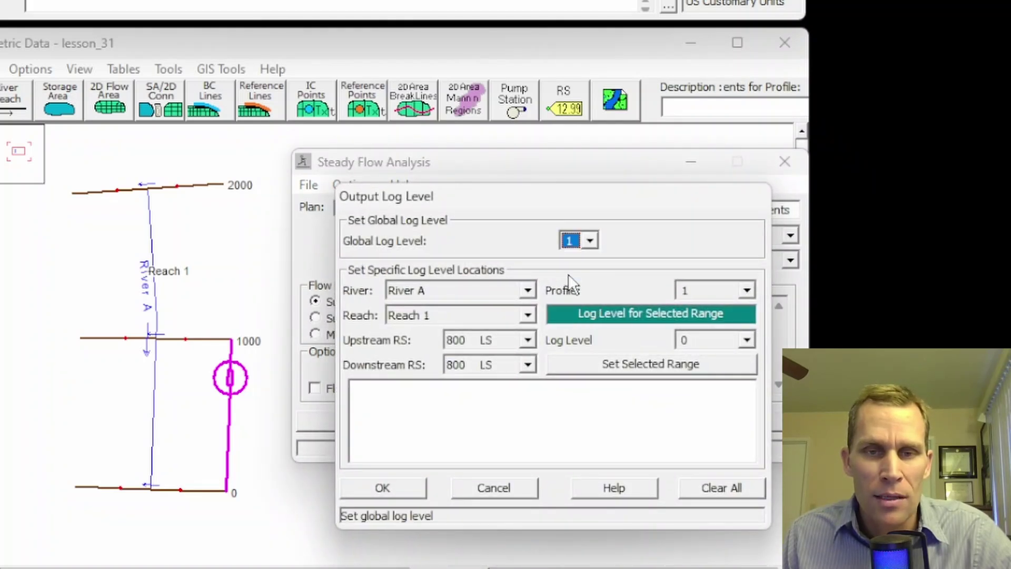
pyautogui.click(417, 482)
pyautogui.click(521, 421)
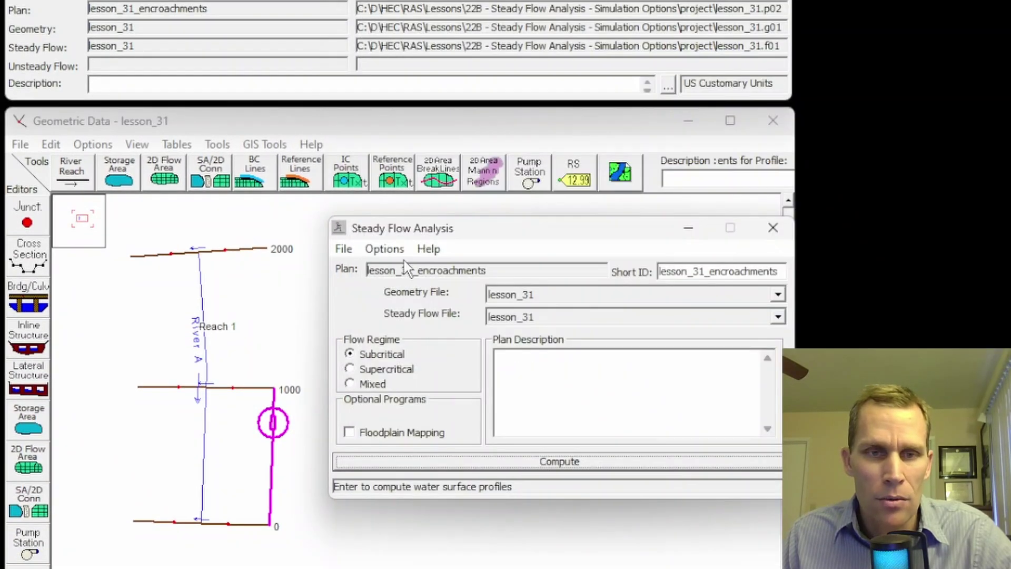
# Step: View the computed lesson_31 log file, and switch to File Explorer to find it among the project files
pyautogui.click(385, 249)
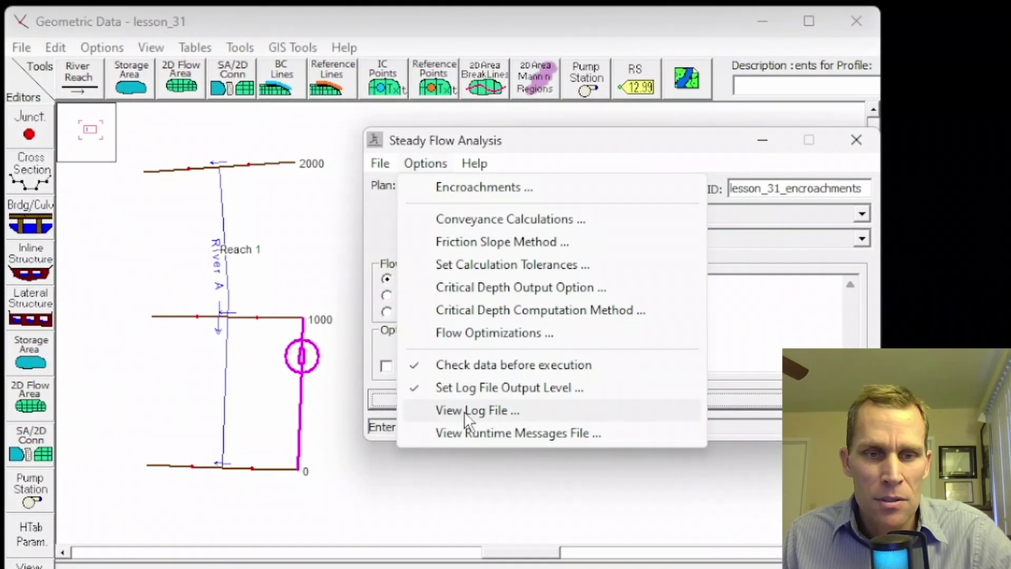
pyautogui.click(421, 473)
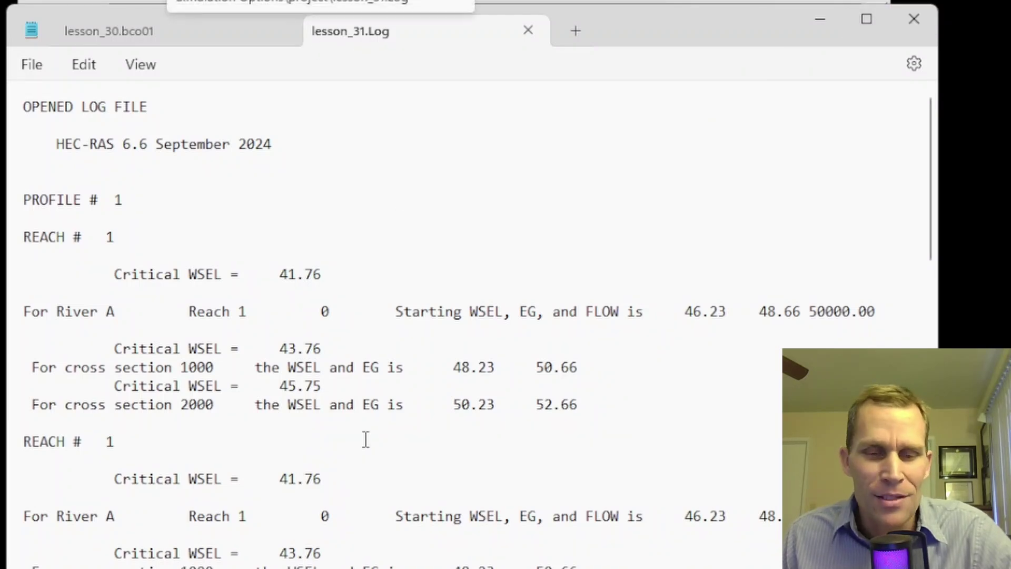
pyautogui.hotkey('alt', 'Tab')
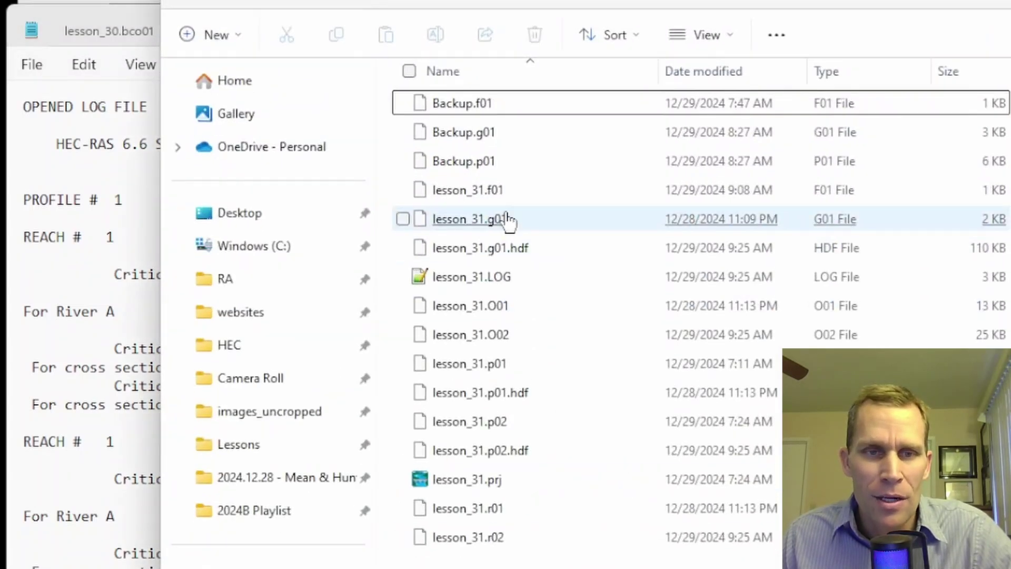
# Step: Open lesson_31.LOG from the project files in Notepad++, look through its contents, and close both open views of the log
pyautogui.rightClick(464, 283)
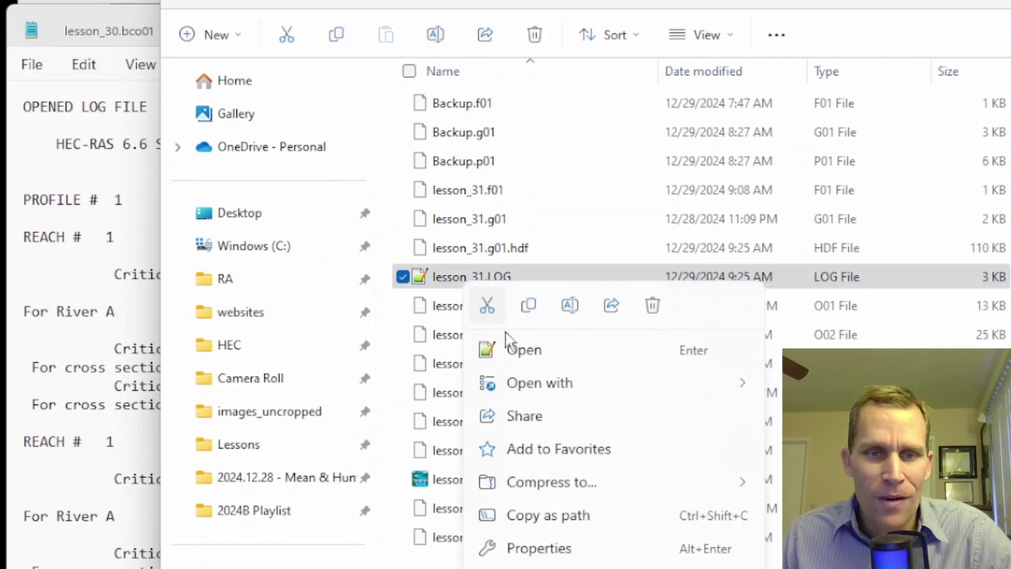
pyautogui.click(522, 351)
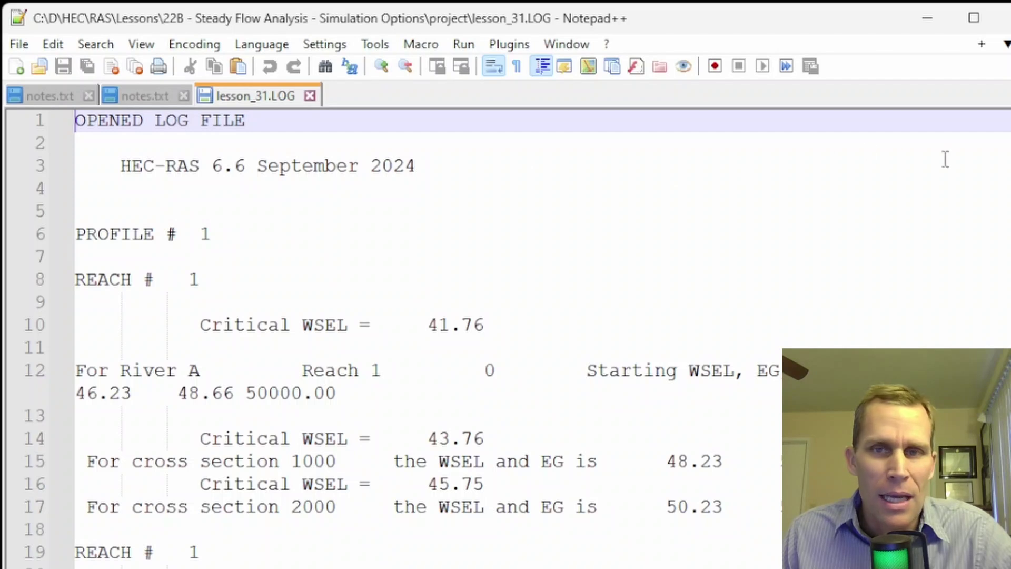
pyautogui.scroll(-20, 1003, 182)
pyautogui.scroll(20, 840, 113)
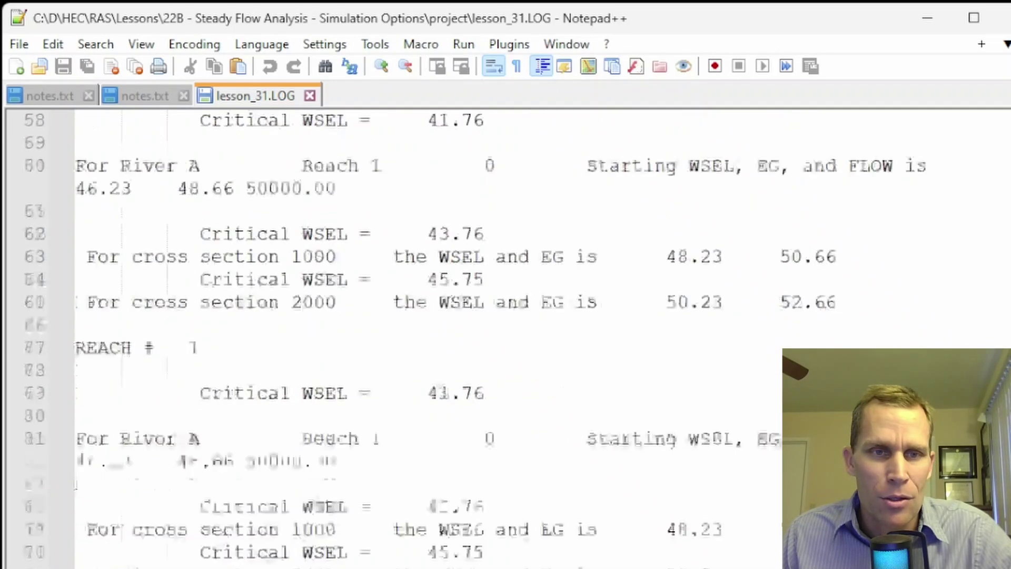
pyautogui.click(310, 95)
pyautogui.click(928, 19)
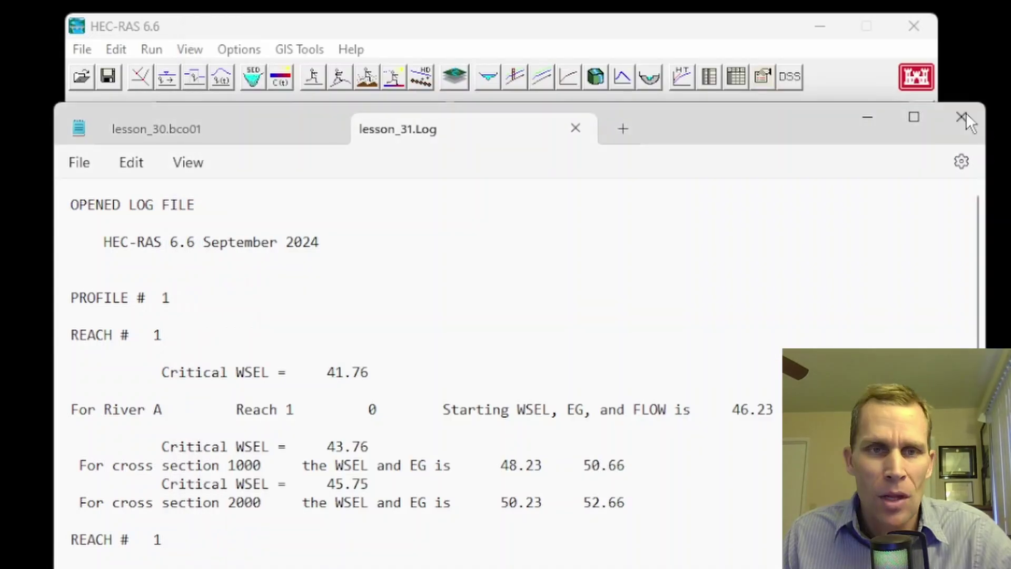
pyautogui.click(965, 115)
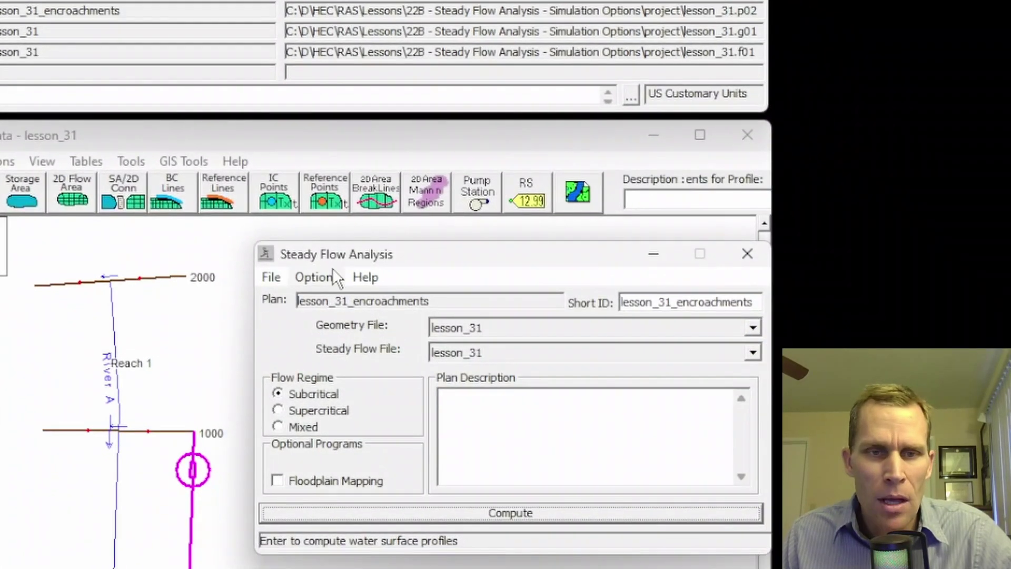
# Step: View the runtime messages file of the lesson_31_encroachments steady flow plan, review the compute messages, and close it
pyautogui.click(328, 275)
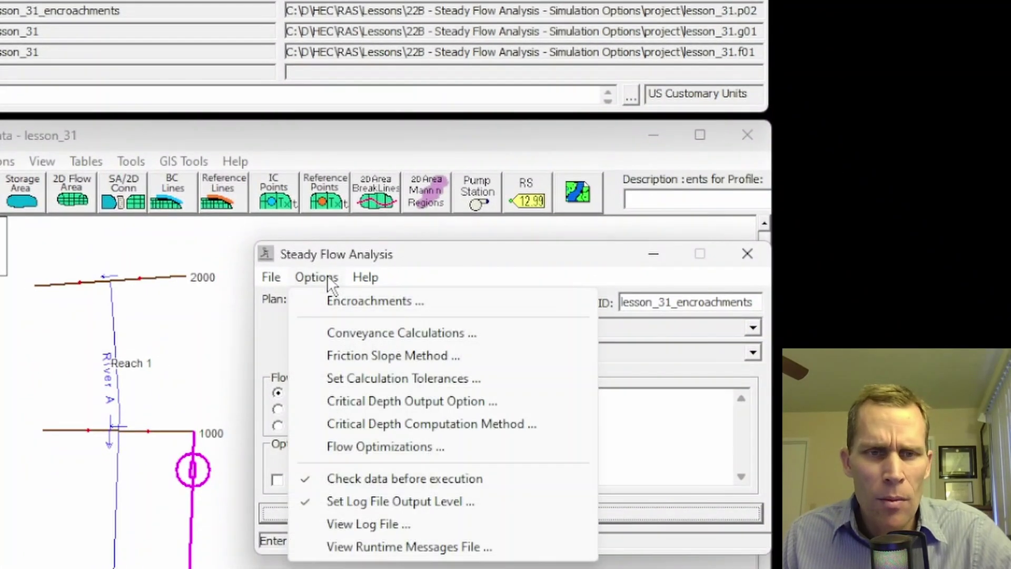
pyautogui.click(398, 548)
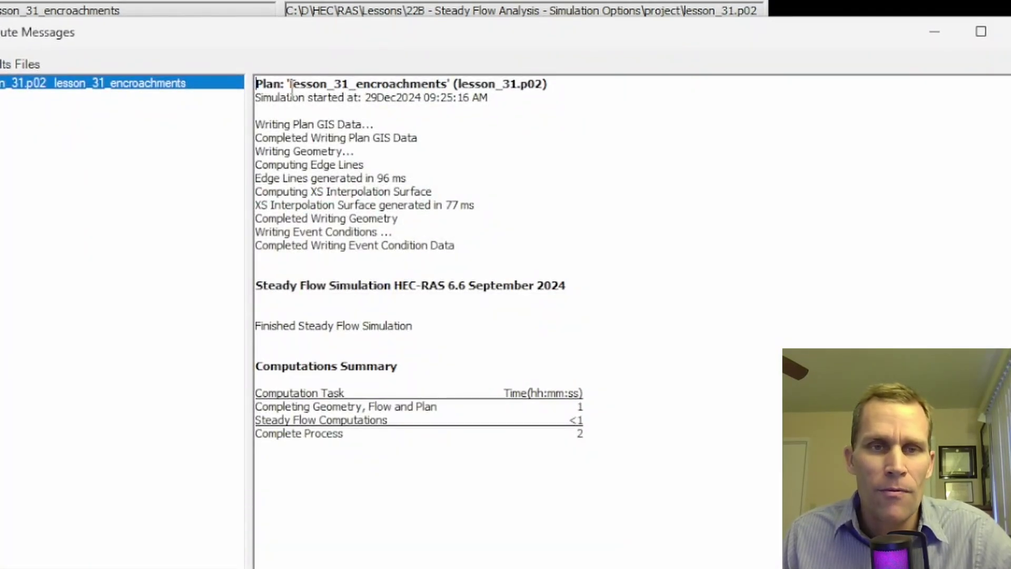
pyautogui.moveTo(290, 84); pyautogui.dragTo(470, 441)
pyautogui.click(466, 337)
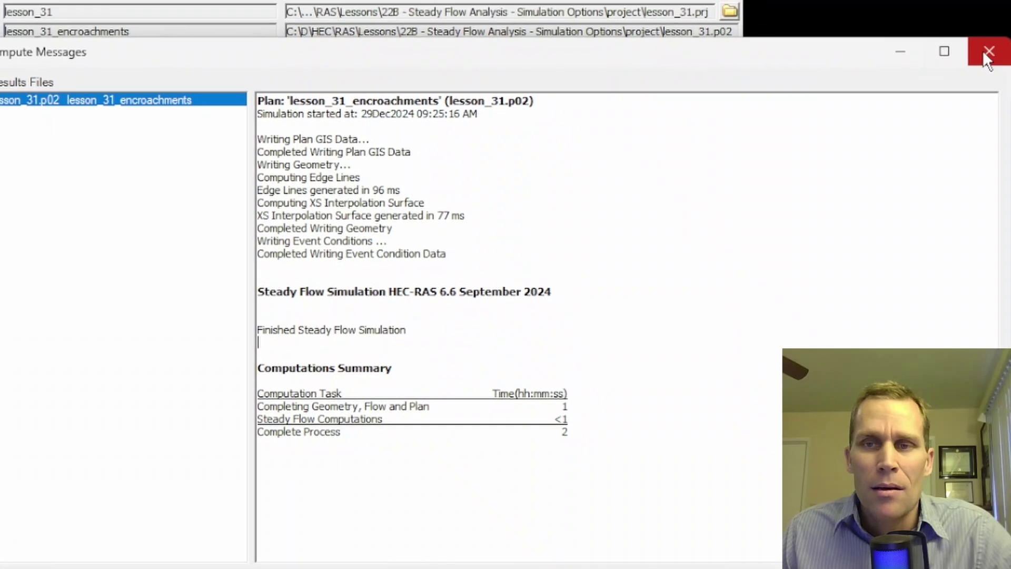
pyautogui.click(984, 53)
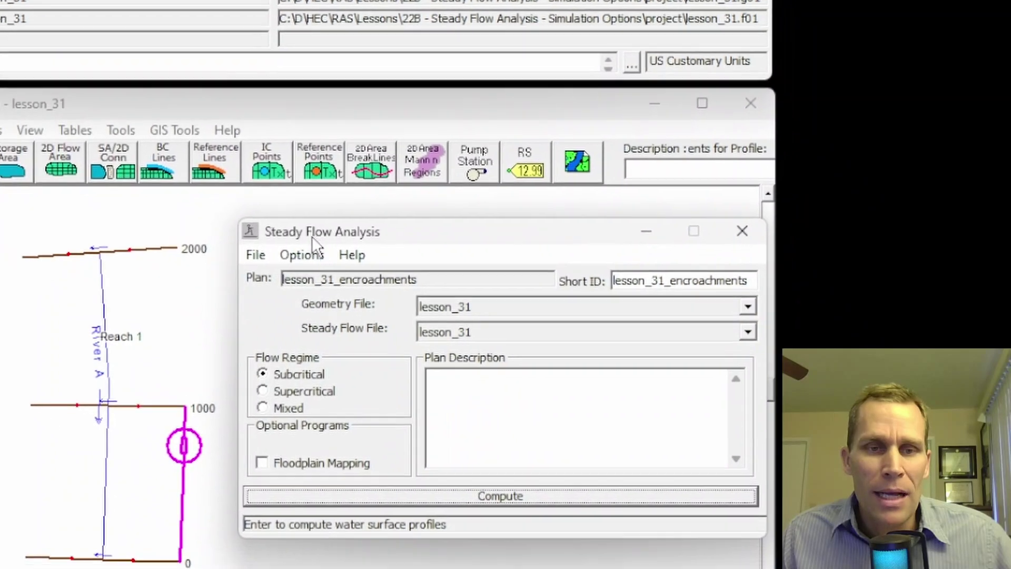
pyautogui.click(342, 299)
pyautogui.click(310, 254)
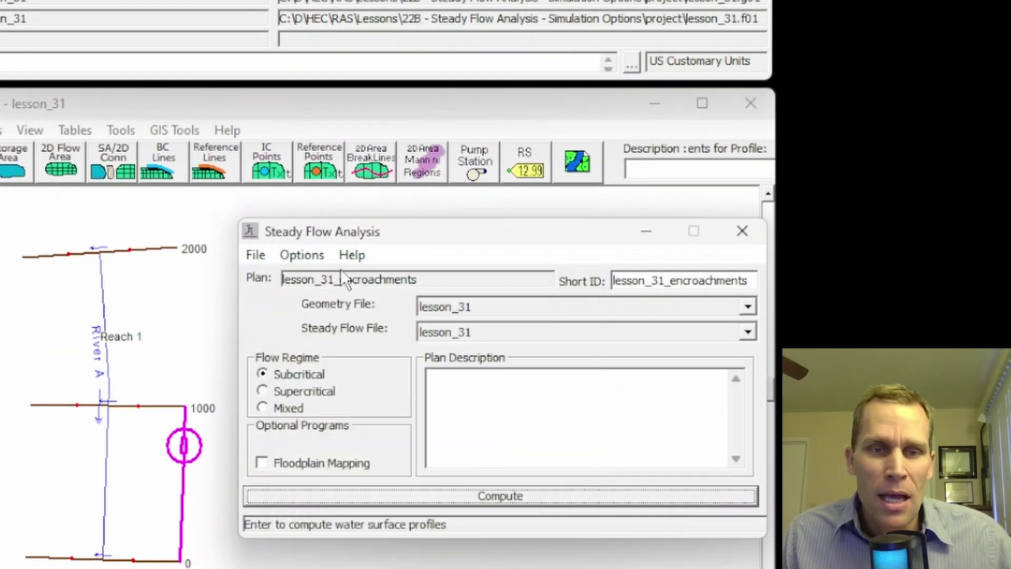
pyautogui.click(307, 255)
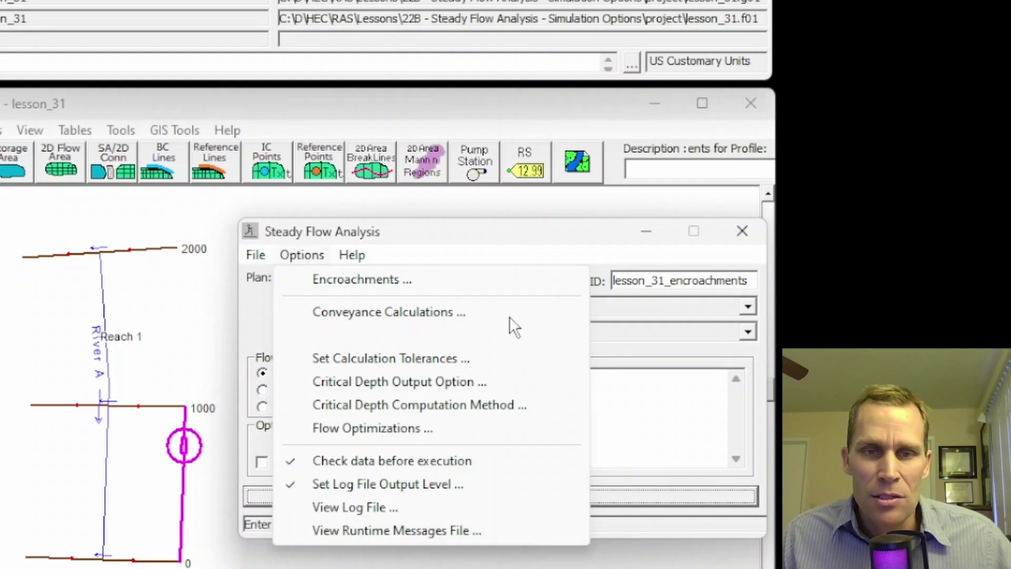
pyautogui.click(509, 238)
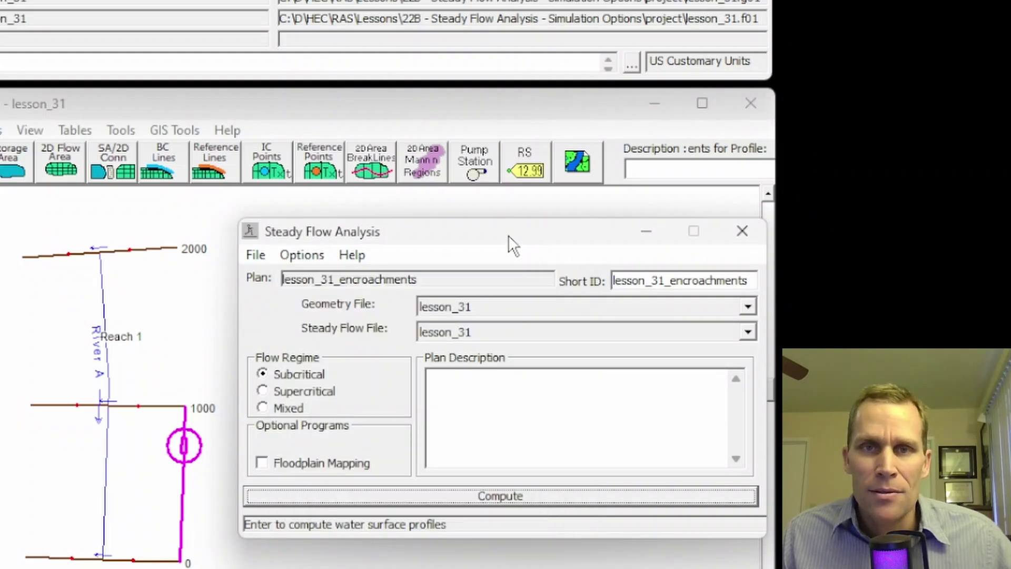